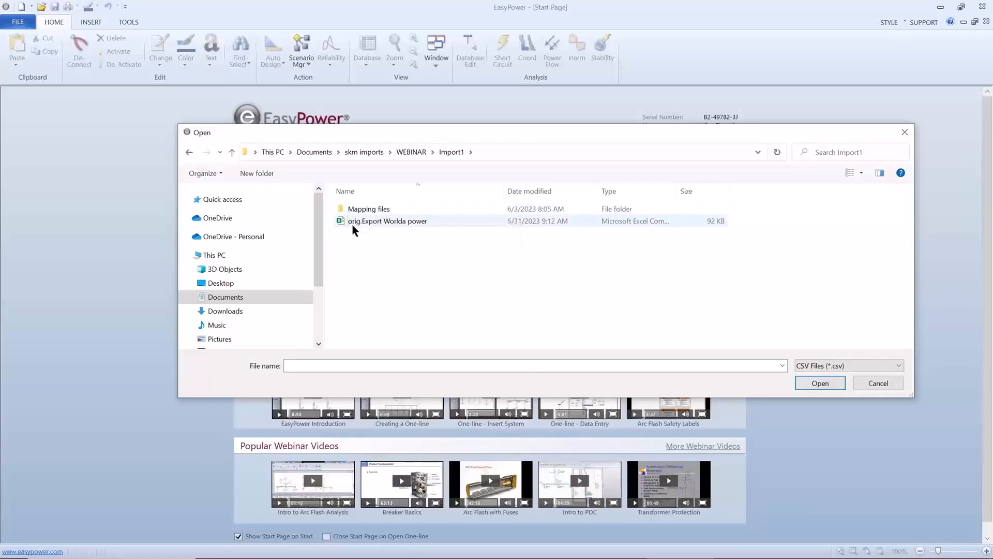
# Step: Import the "orig.Export Worlda power" CSV file as a new one-line with panel loads in VA, and dismiss the import results
pyautogui.click(369, 224)
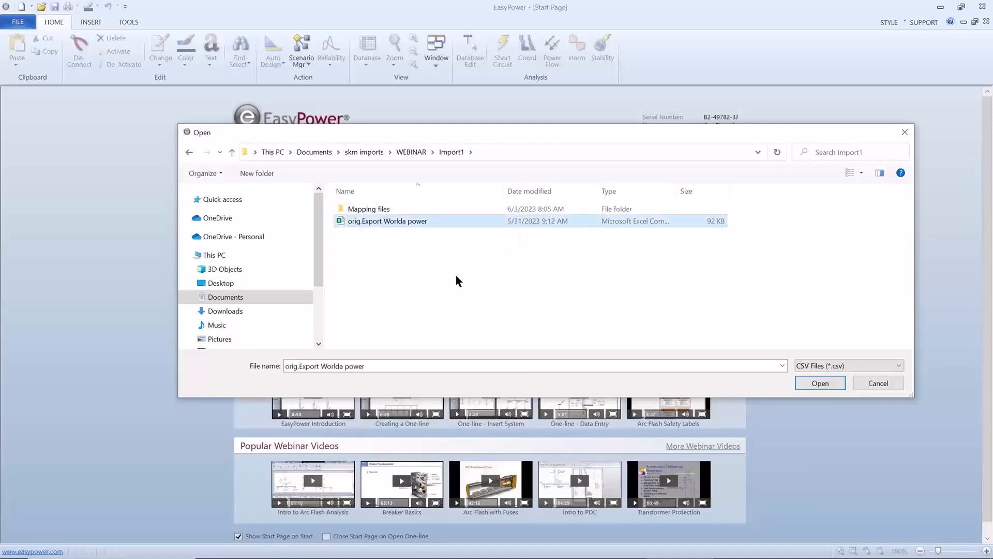
pyautogui.click(797, 378)
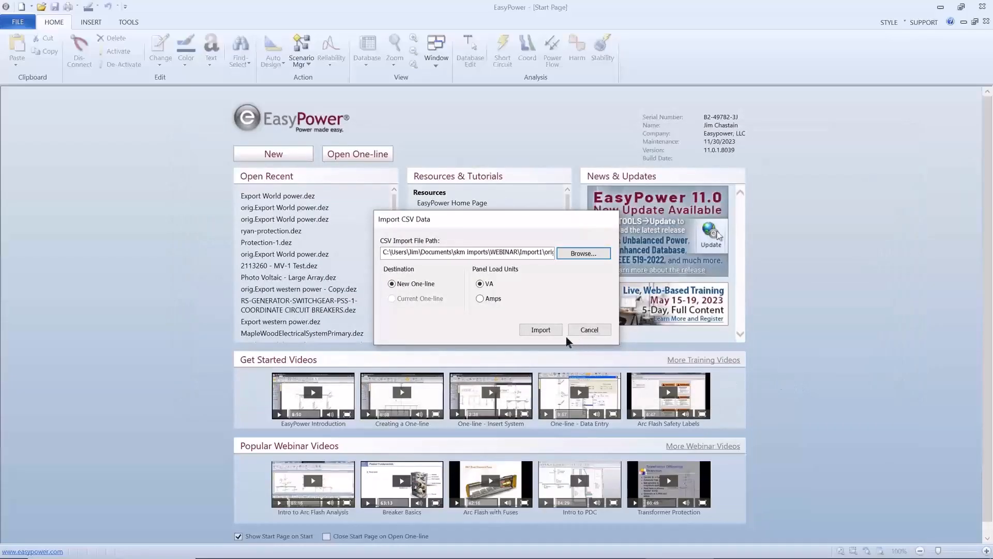
pyautogui.click(544, 330)
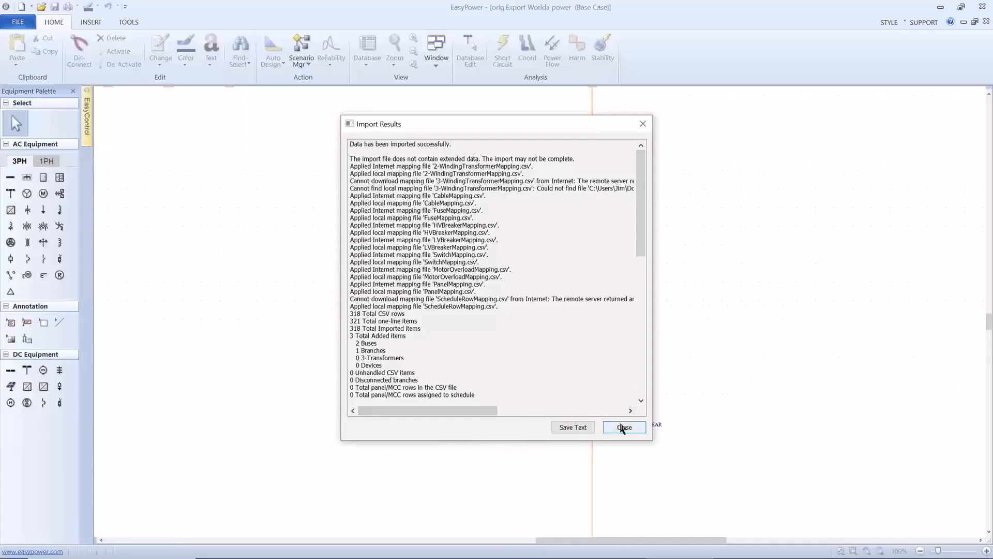
pyautogui.click(623, 427)
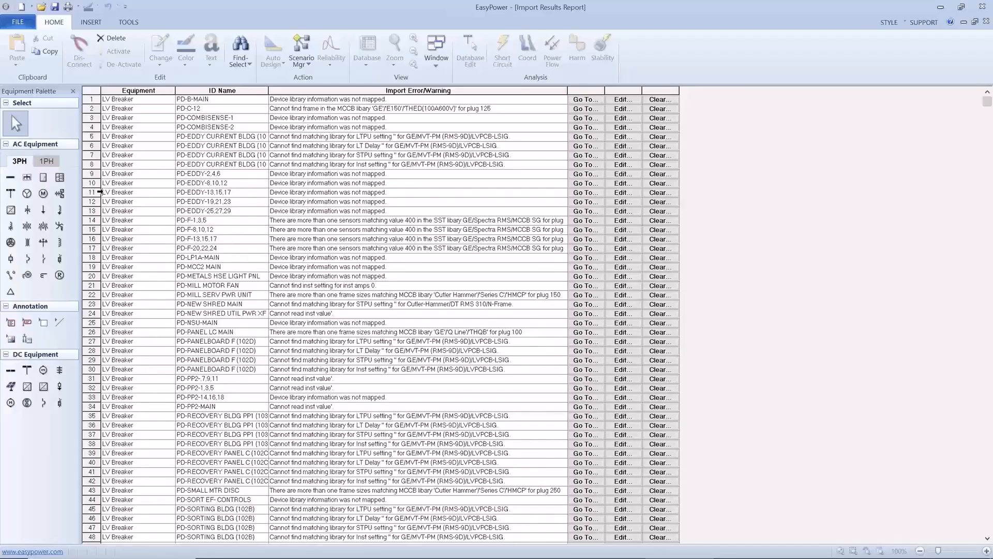
# Step: Open the data of breaker PD-EDDY-13,15,17 from the import results report and display its collected SKM imported data
pyautogui.click(100, 192)
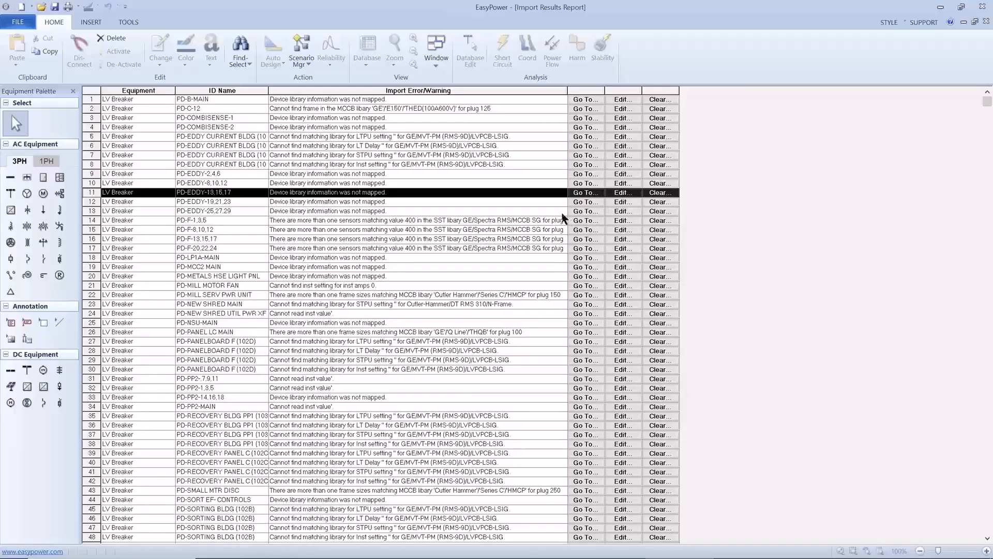
pyautogui.click(619, 194)
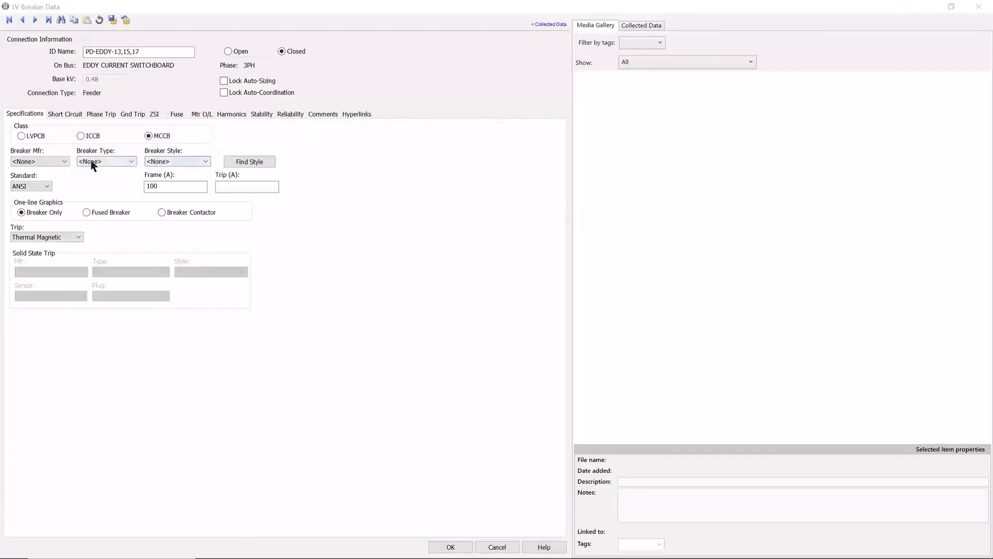
pyautogui.click(64, 162)
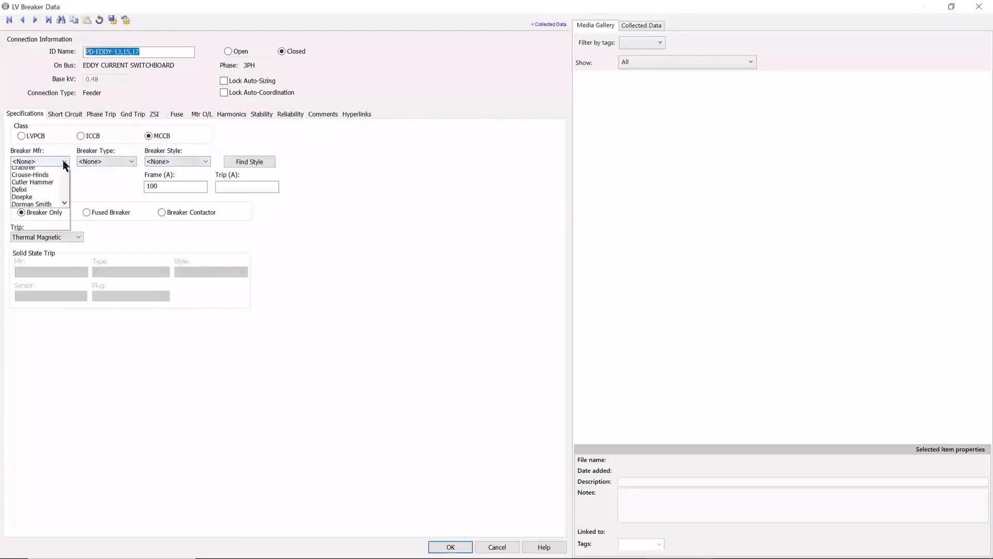
pyautogui.click(64, 162)
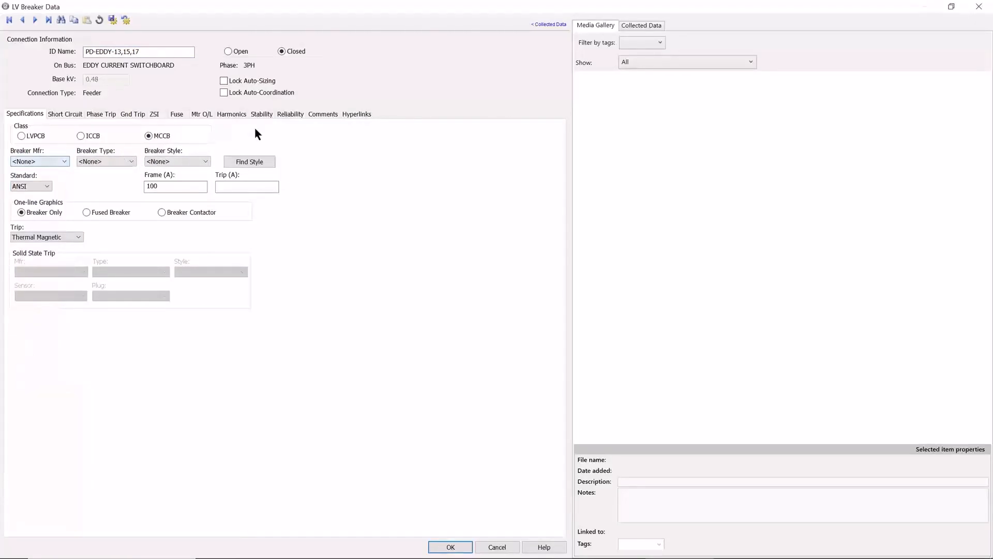
pyautogui.click(629, 28)
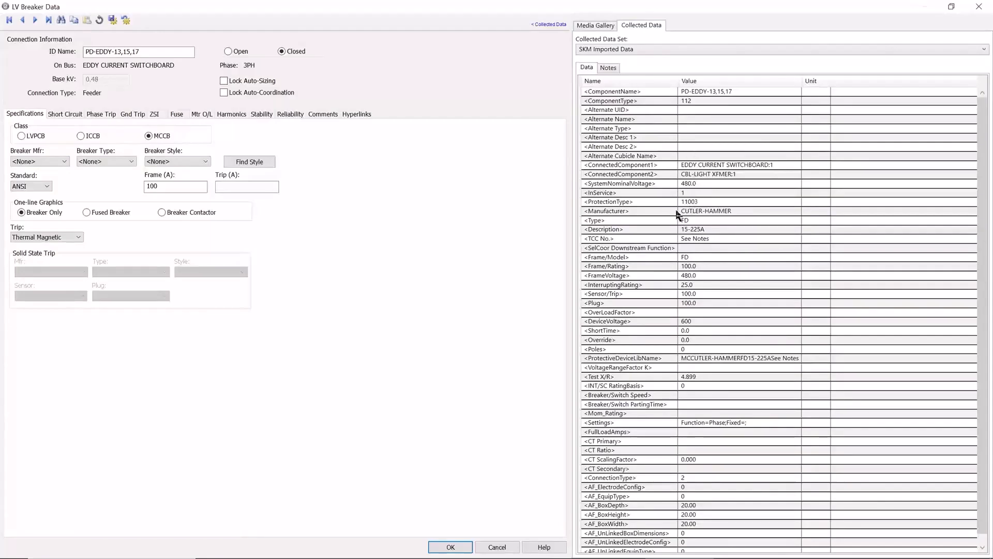
# Step: Set the breaker's manufacturer to Cutler Hammer and its type to (Std)
pyautogui.click(65, 162)
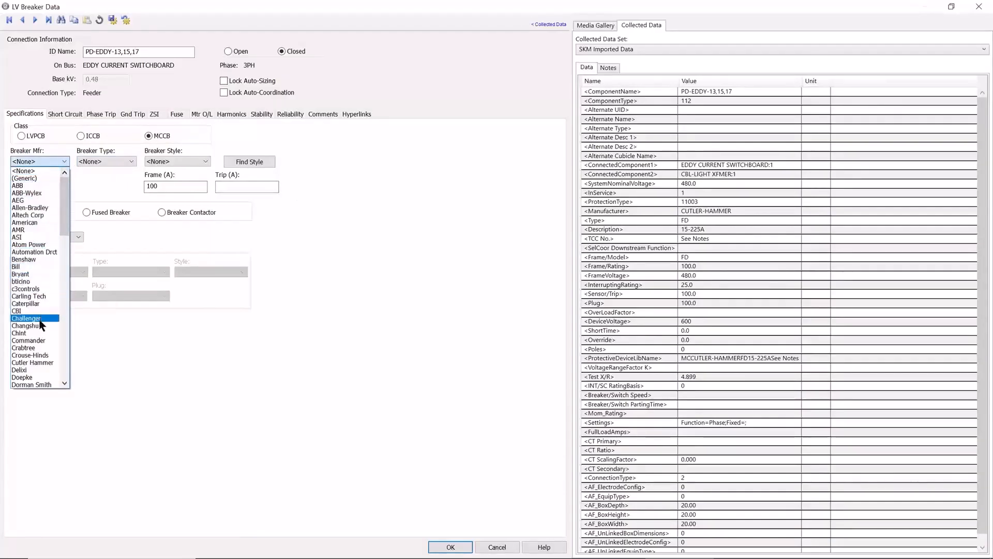
pyautogui.click(40, 362)
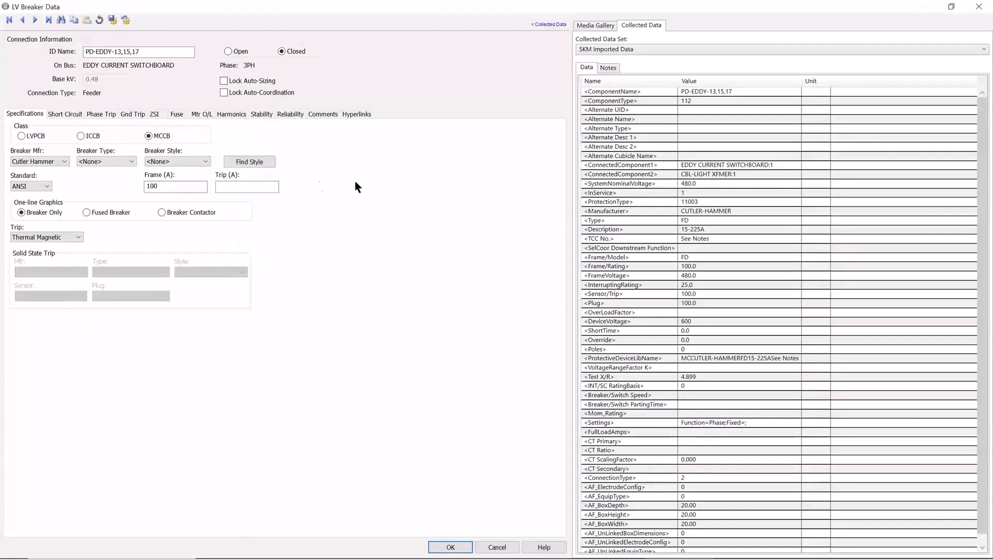
pyautogui.click(132, 162)
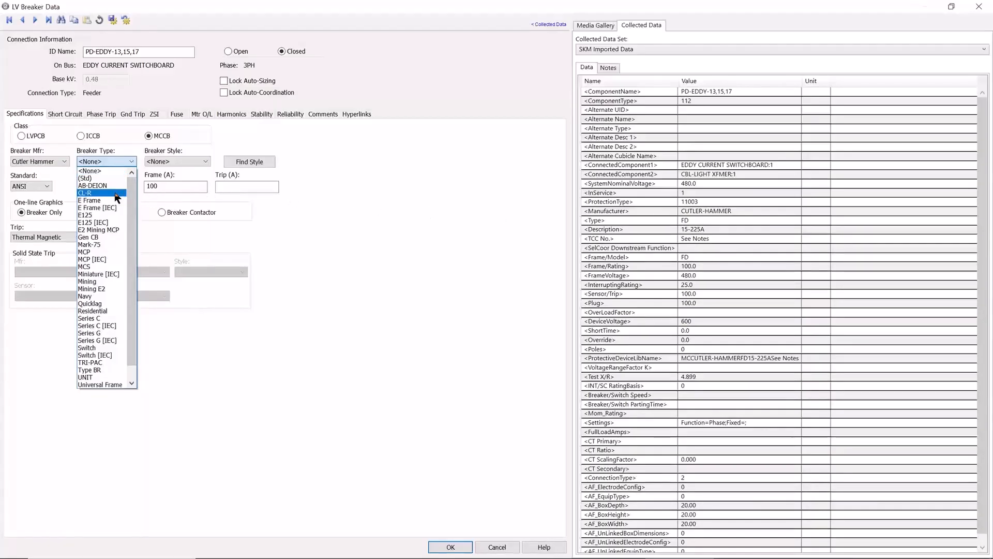
pyautogui.click(92, 178)
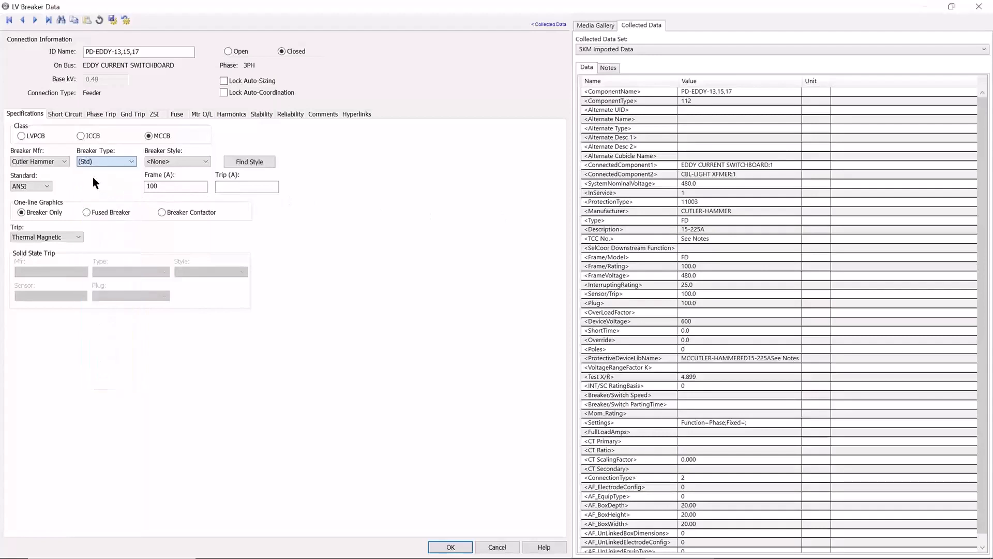
# Step: Look through the available Cutler Hammer breaker styles and types for one matching the imported FD model
pyautogui.click(199, 163)
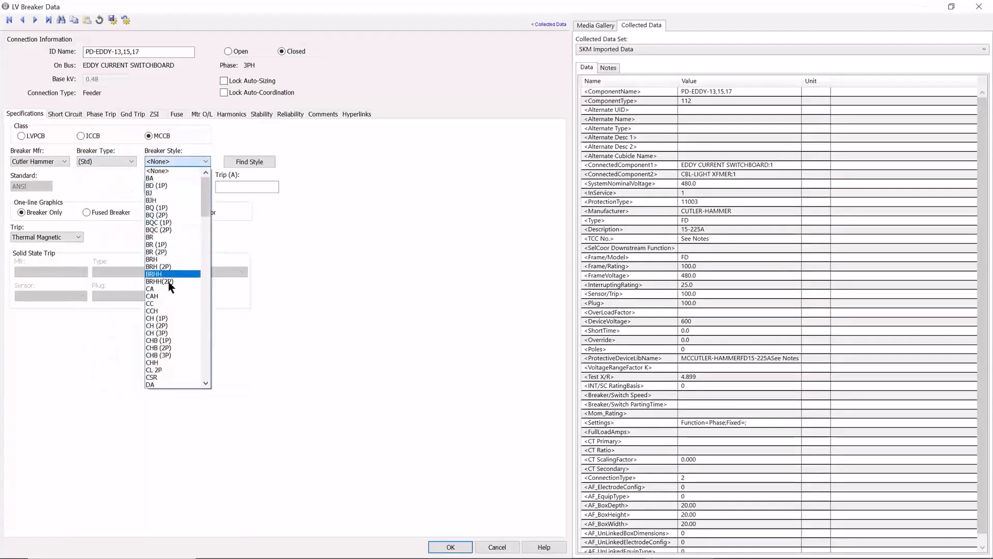
pyautogui.click(206, 343)
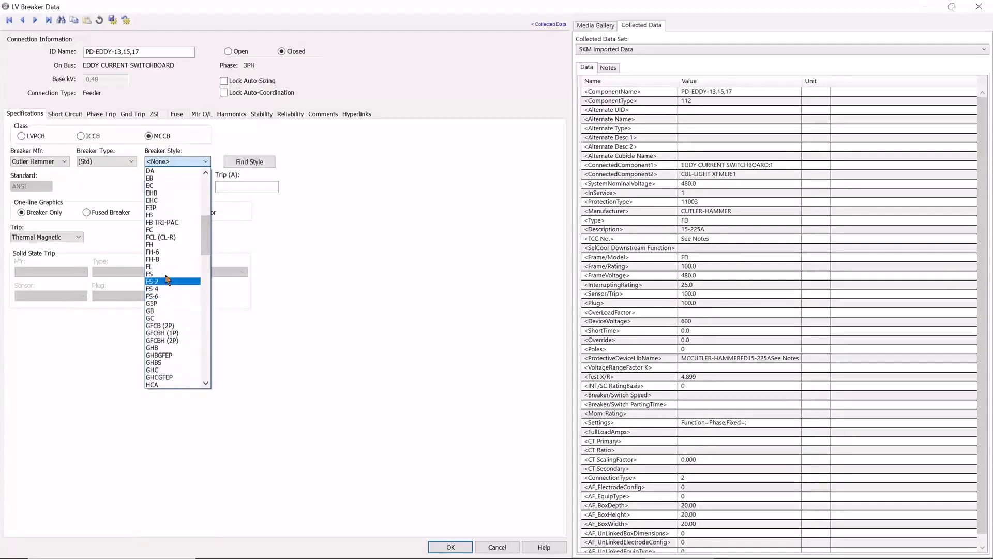
pyautogui.click(135, 175)
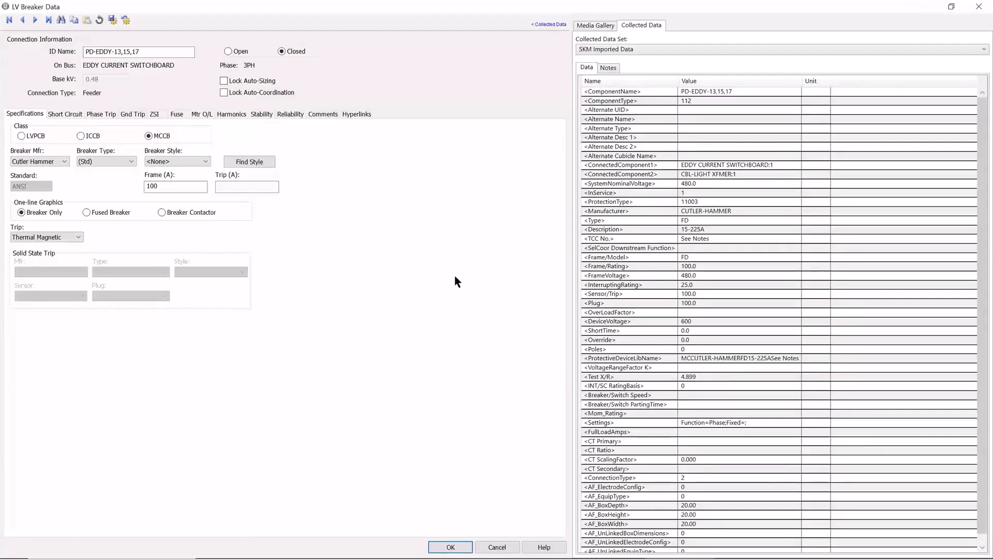
pyautogui.click(132, 162)
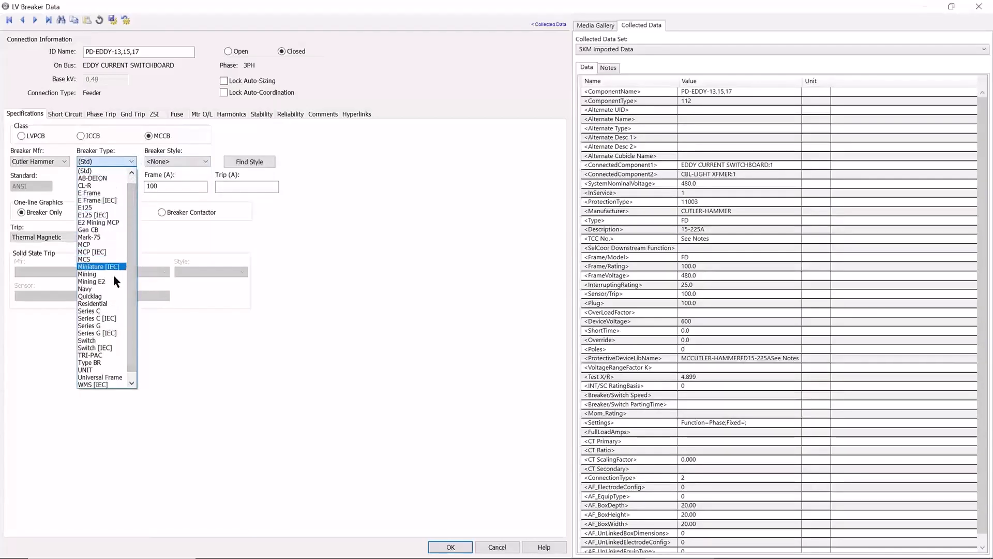
pyautogui.click(132, 383)
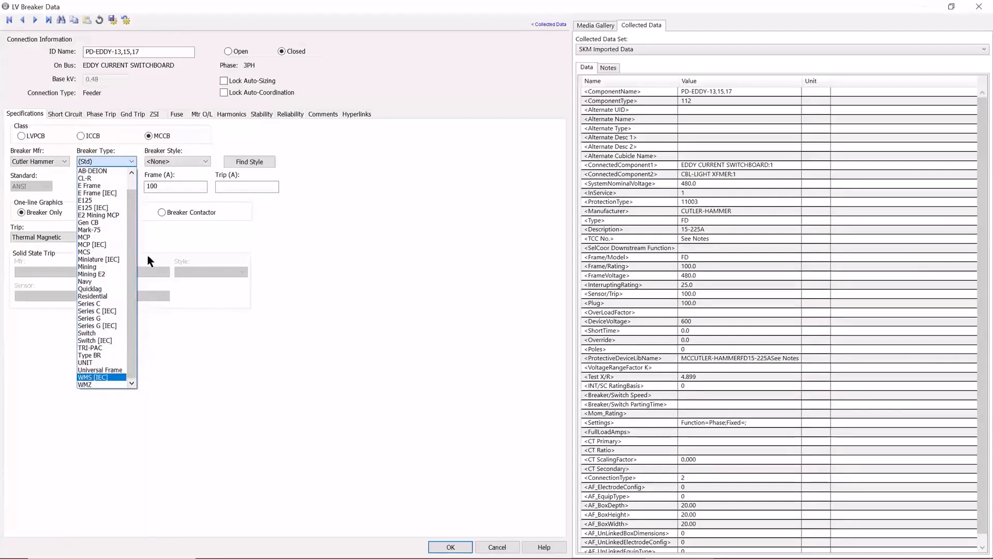
pyautogui.click(243, 169)
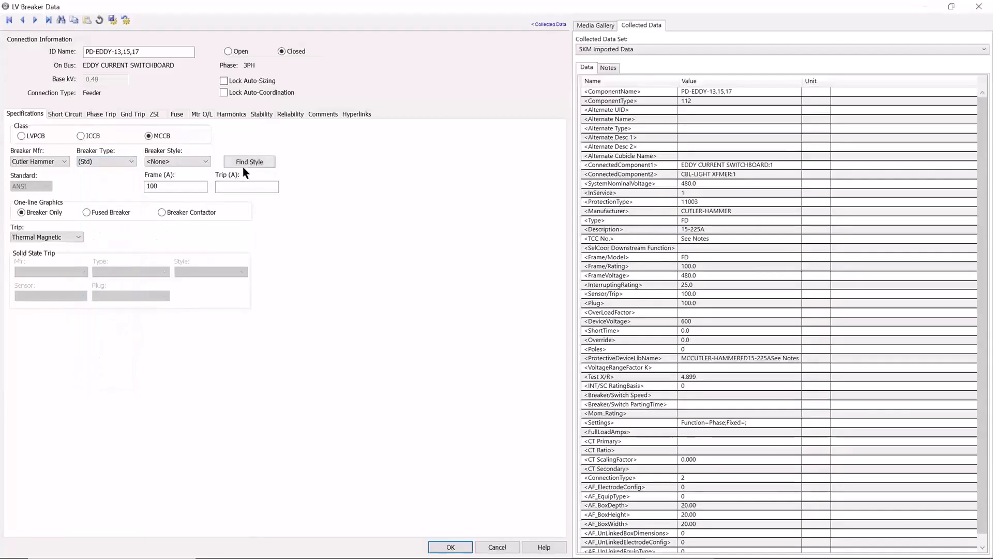
# Step: Search the breaker library for style FD and assign the Cutler Hammer Series C FD entry to the breaker
pyautogui.click(242, 165)
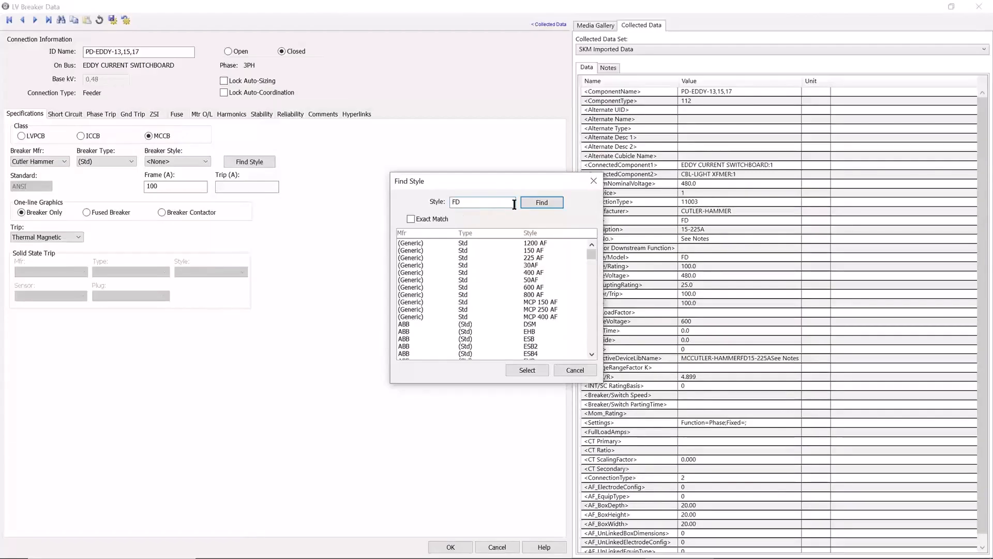
pyautogui.click(533, 202)
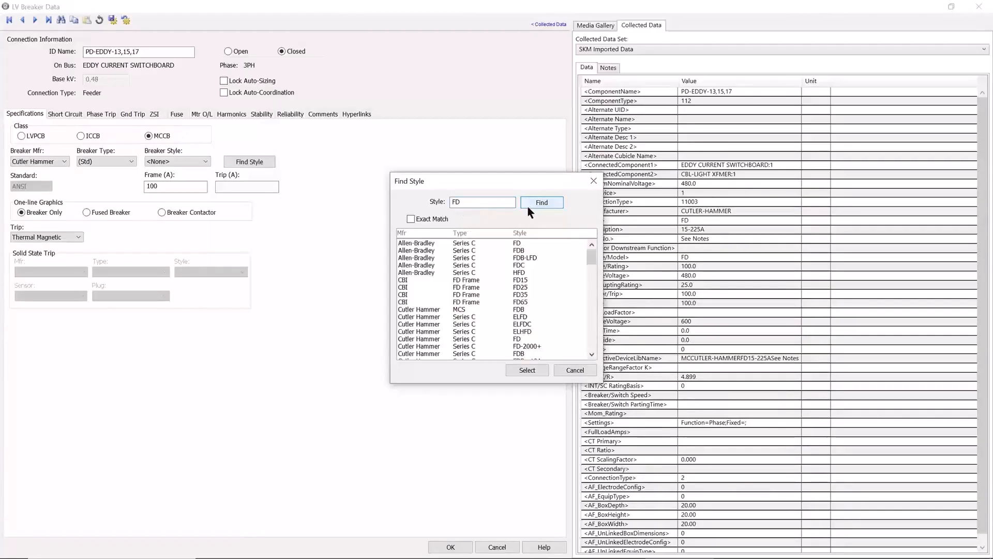
pyautogui.click(531, 204)
pyautogui.click(440, 317)
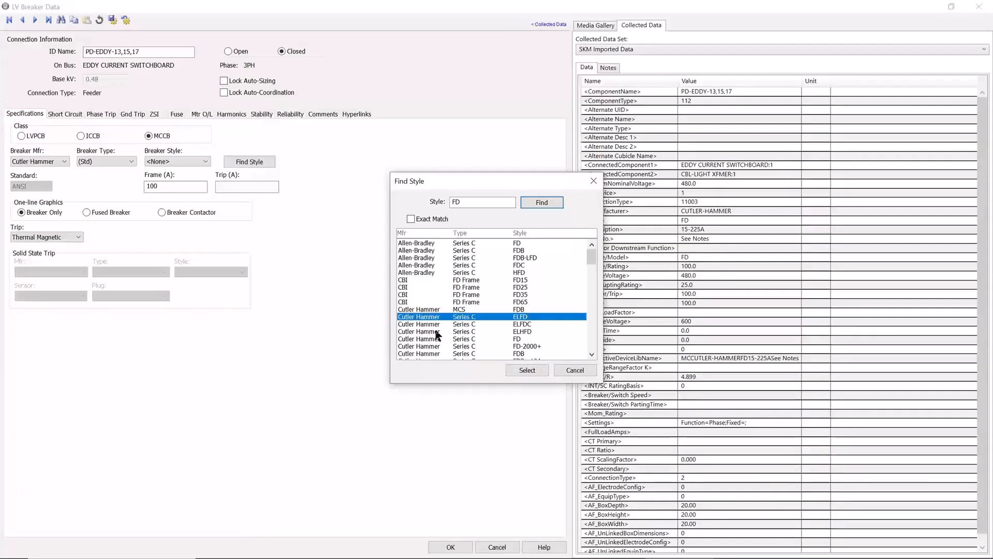
pyautogui.click(437, 339)
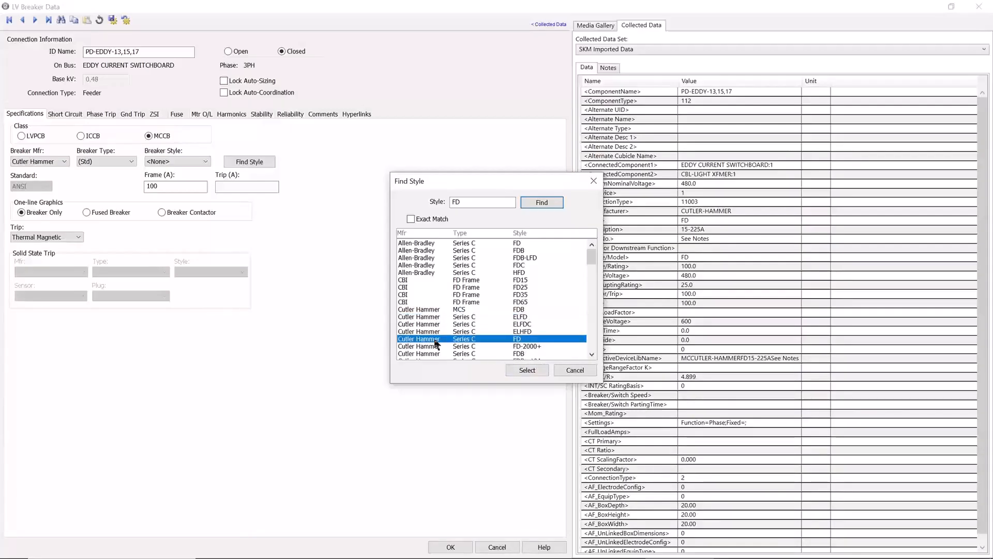
pyautogui.click(529, 370)
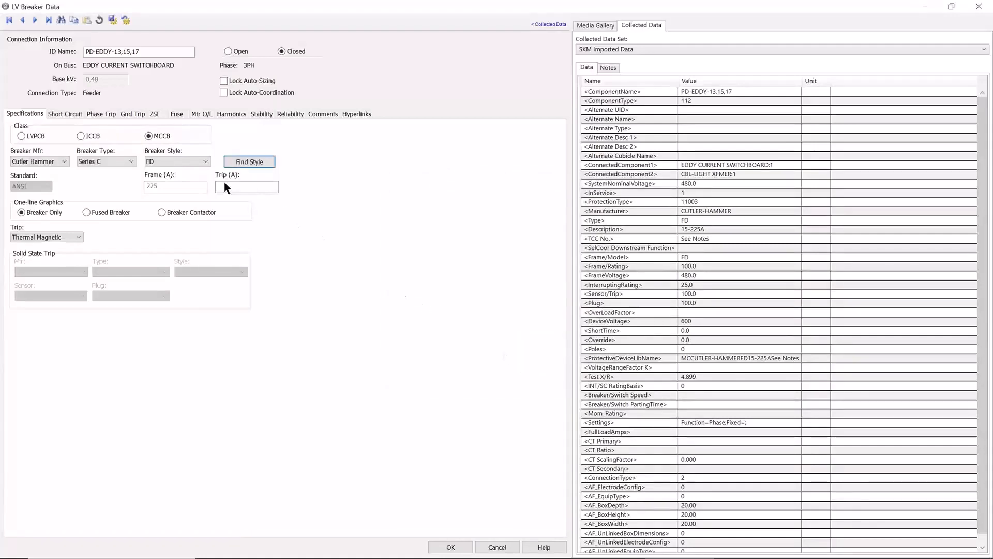
# Step: Review the breaker's short-circuit ratings, try to accept the breaker data, and cancel the edit
pyautogui.click(65, 114)
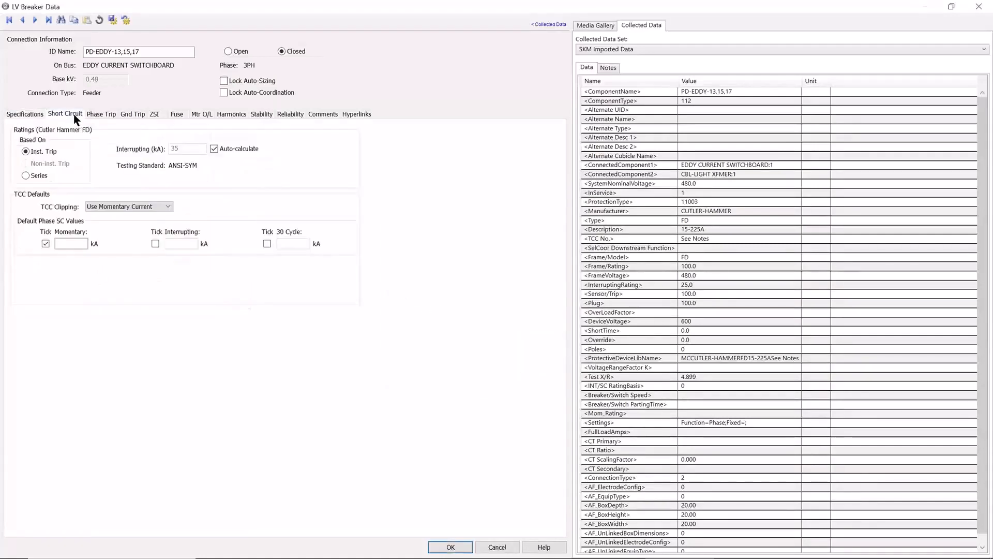
pyautogui.click(214, 149)
pyautogui.click(451, 547)
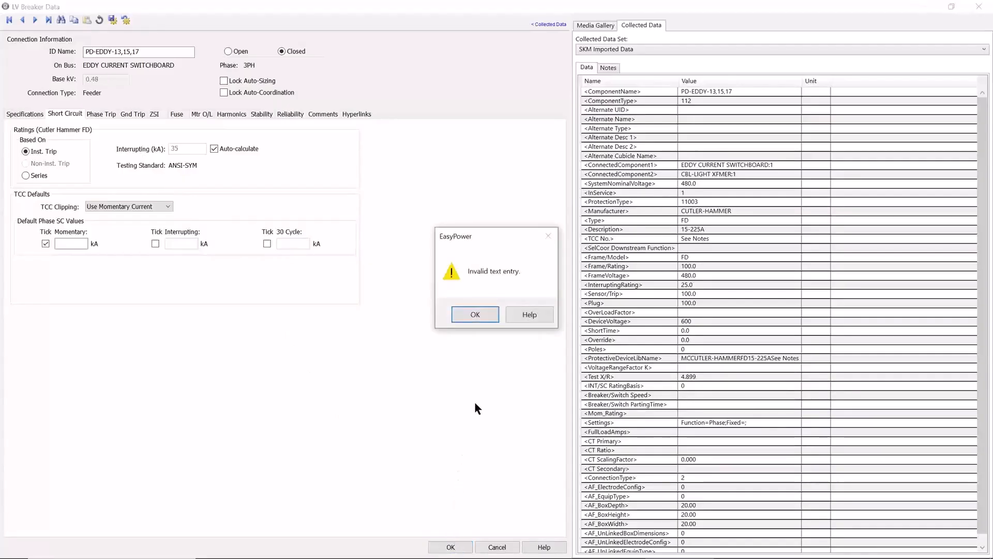
pyautogui.click(475, 315)
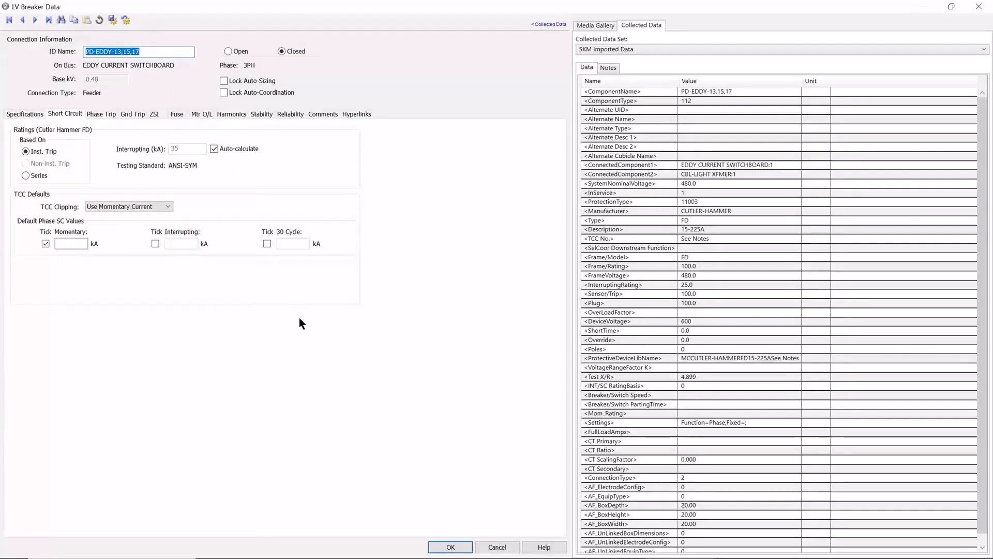
pyautogui.click(496, 547)
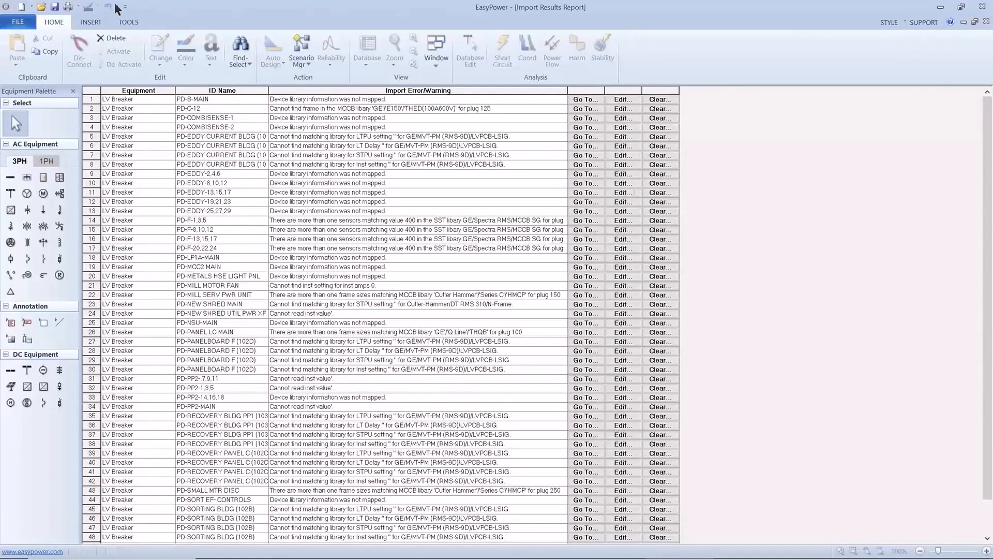
# Step: Close the import results report and the imported one-line without saving changes
pyautogui.click(33, 20)
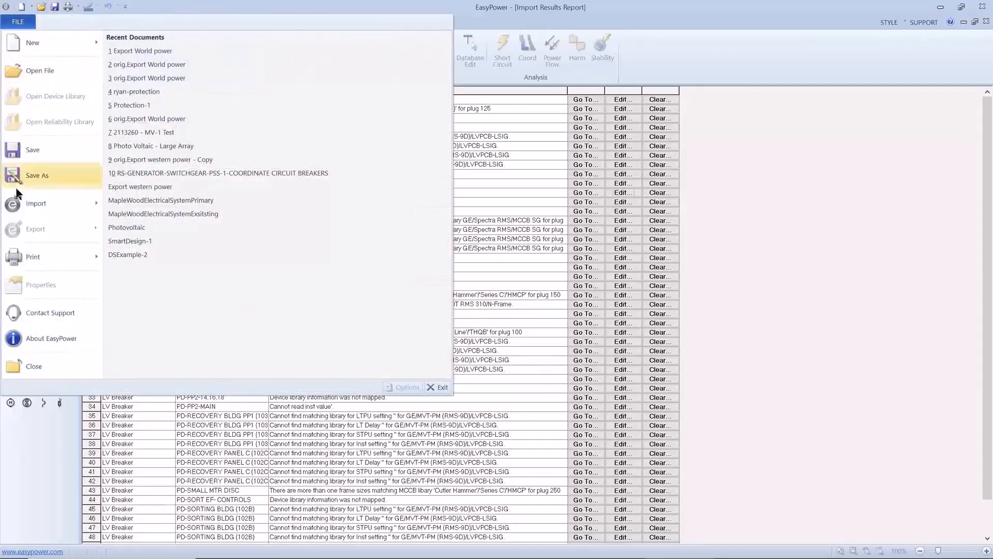
pyautogui.click(11, 366)
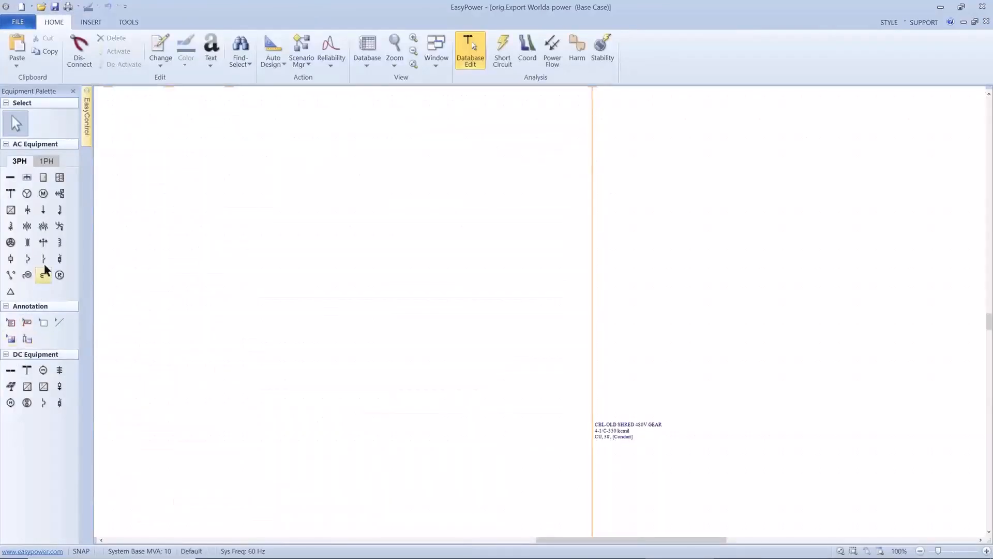
pyautogui.click(25, 24)
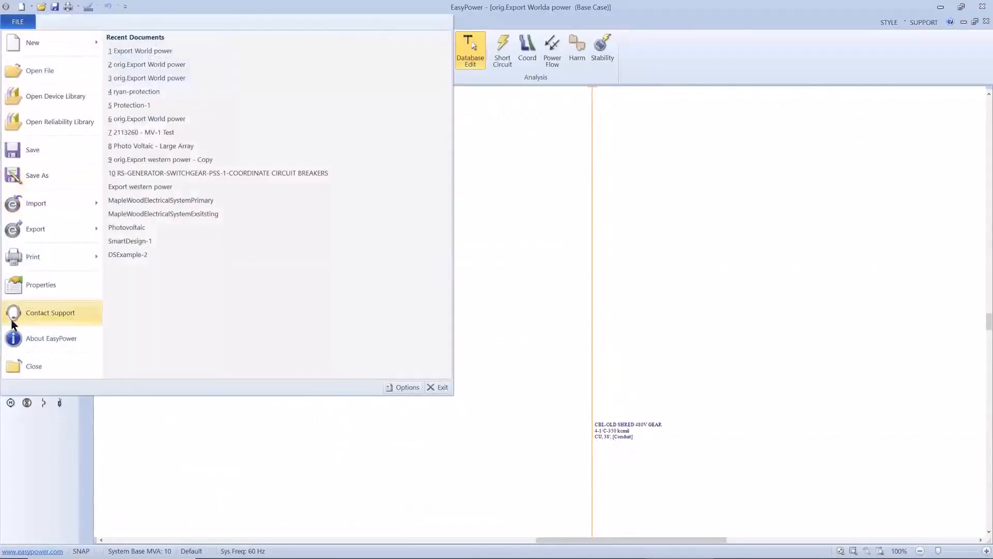
pyautogui.click(15, 364)
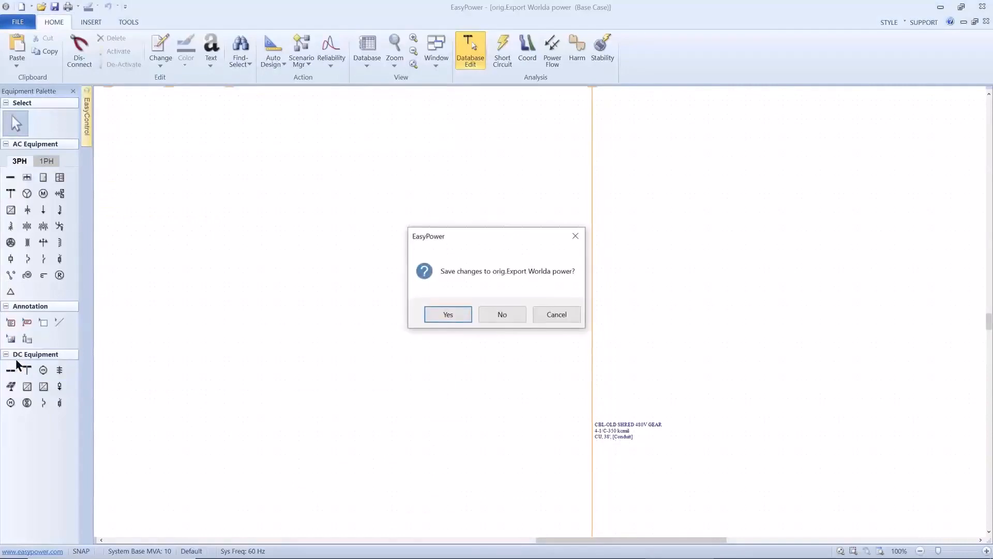
pyautogui.click(500, 319)
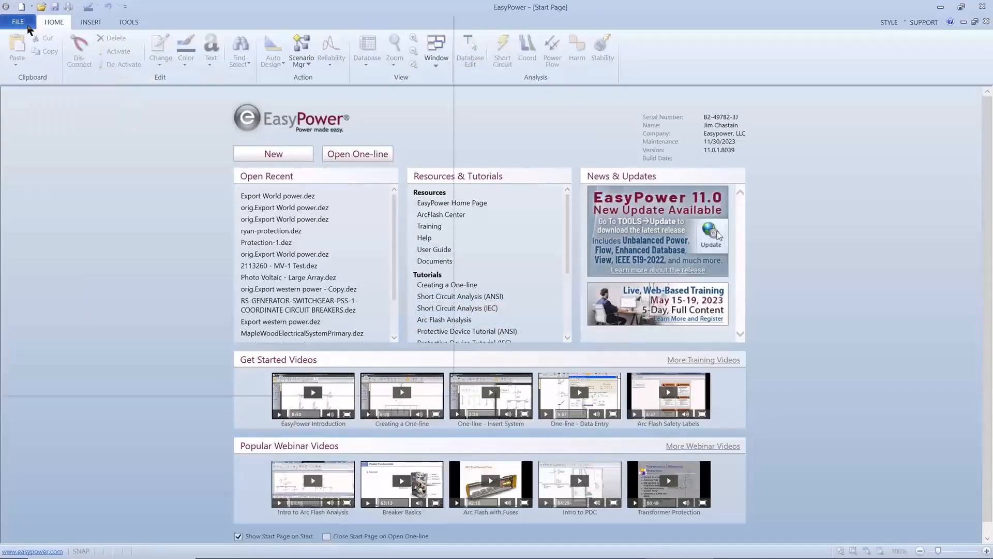
# Step: Start an SKM data import and browse to the Import2 folder inside the WEBINAR folder
pyautogui.click(28, 26)
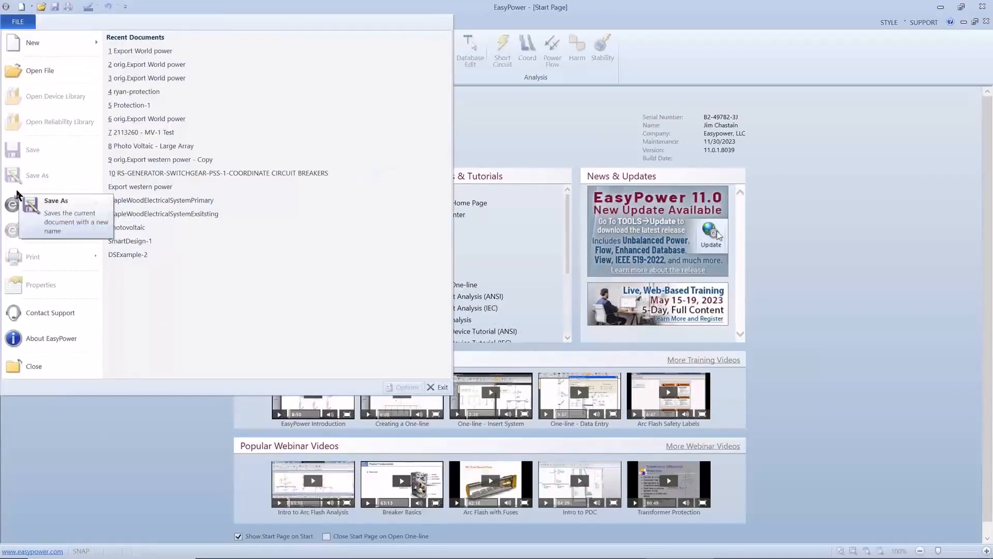
pyautogui.moveTo(21, 203)
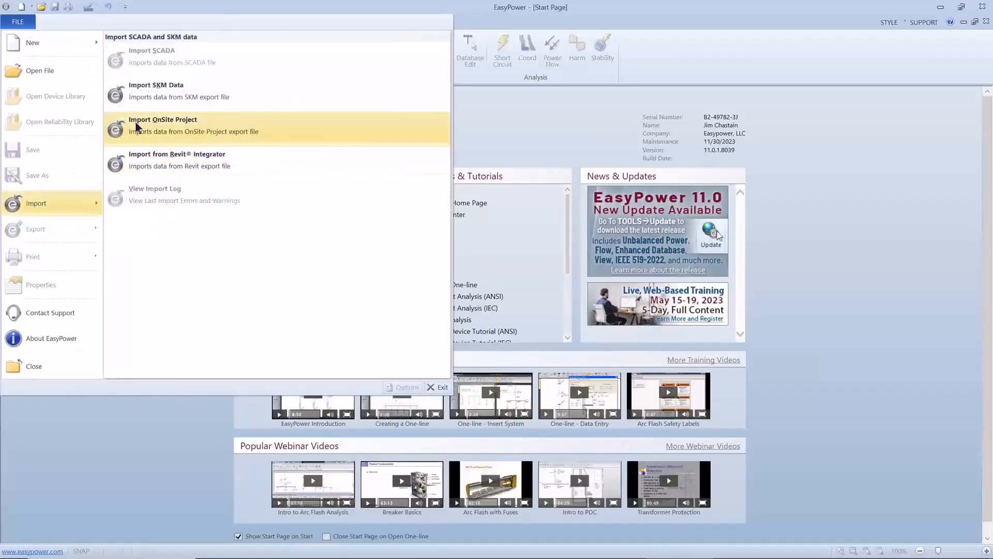
pyautogui.click(144, 100)
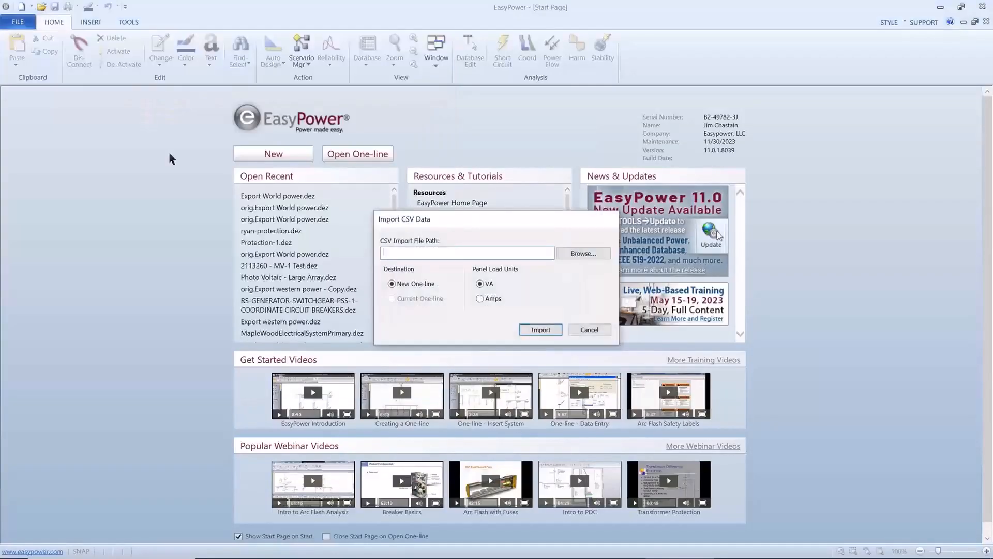
pyautogui.click(570, 253)
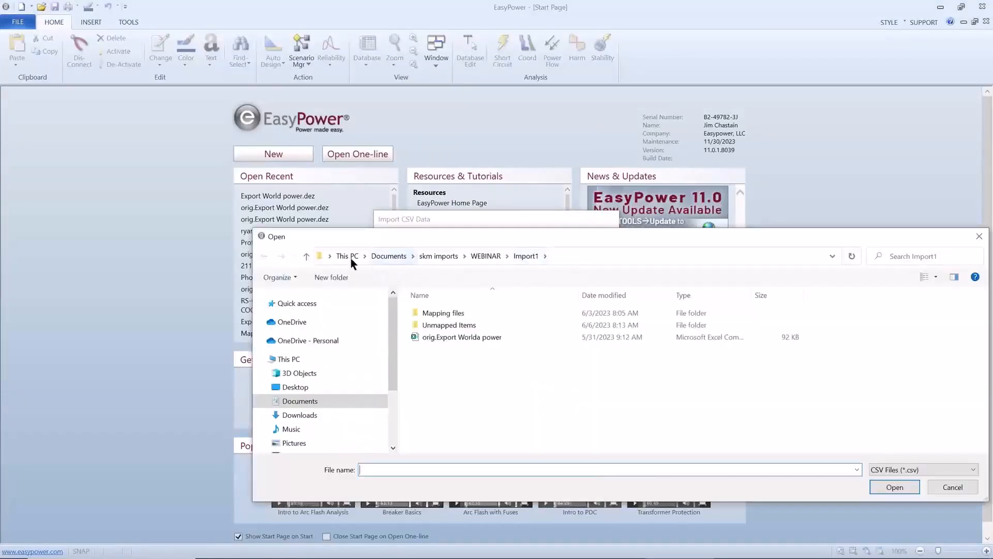
pyautogui.click(308, 254)
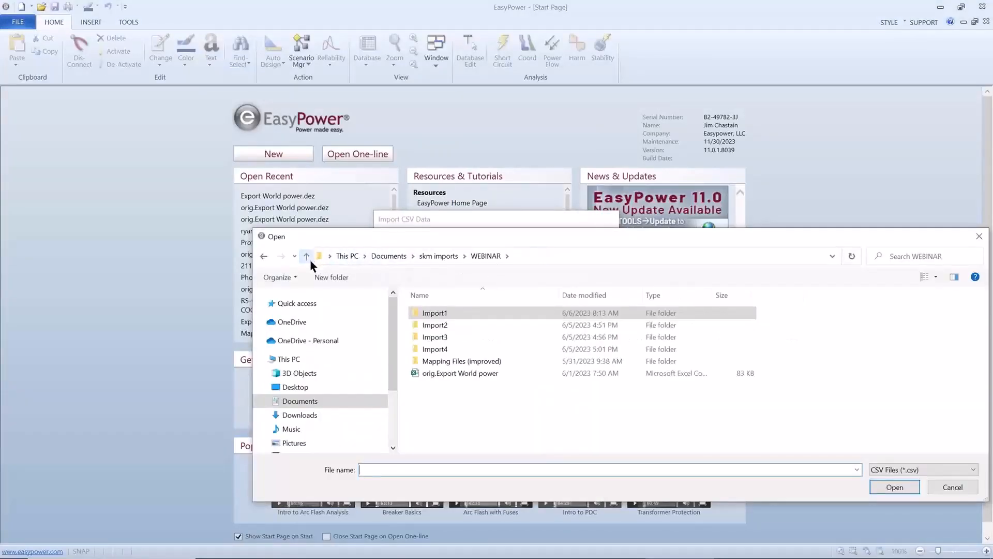
pyautogui.doubleClick(414, 323)
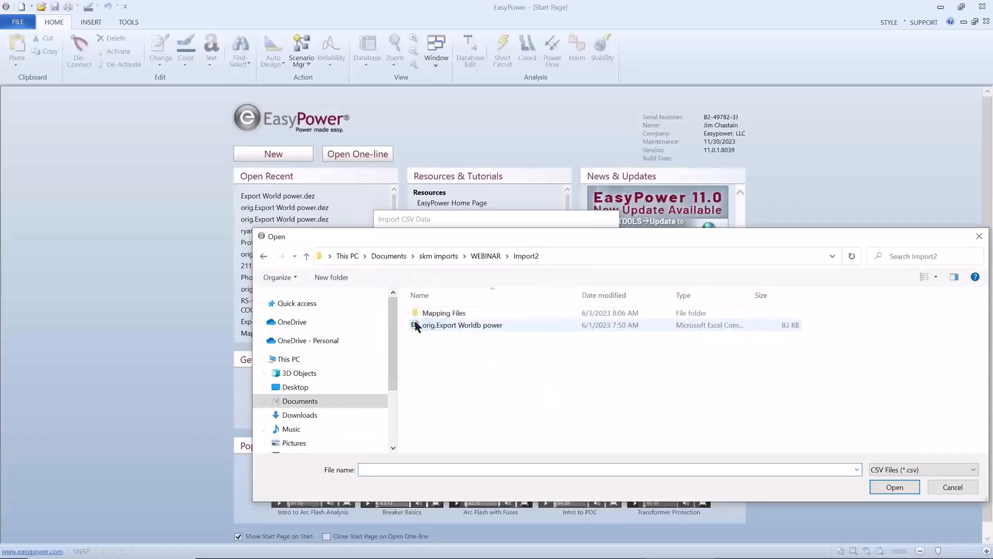
# Step: Look through the mapping files stored in Import2's Mapping Files folder and return to the Import2 folder
pyautogui.click(417, 327)
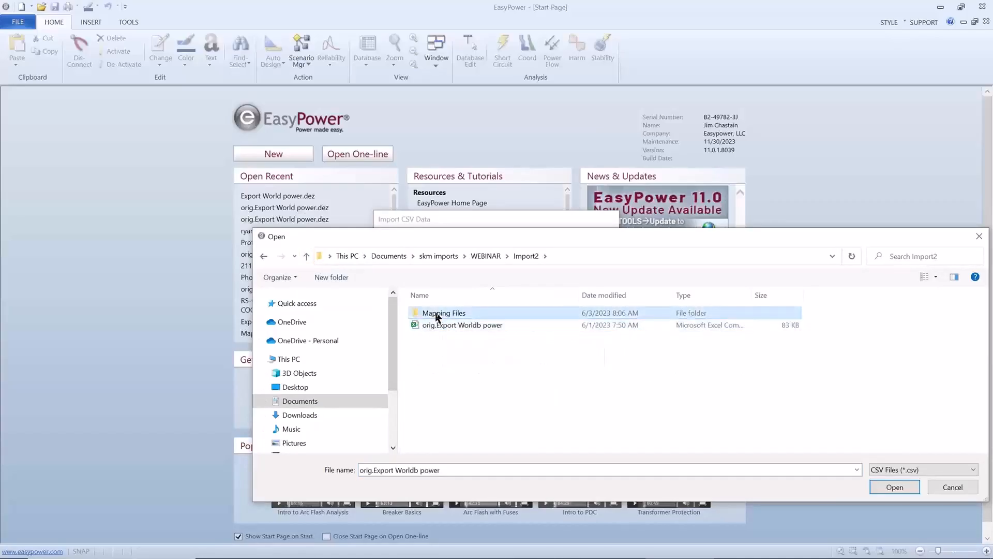
pyautogui.doubleClick(437, 313)
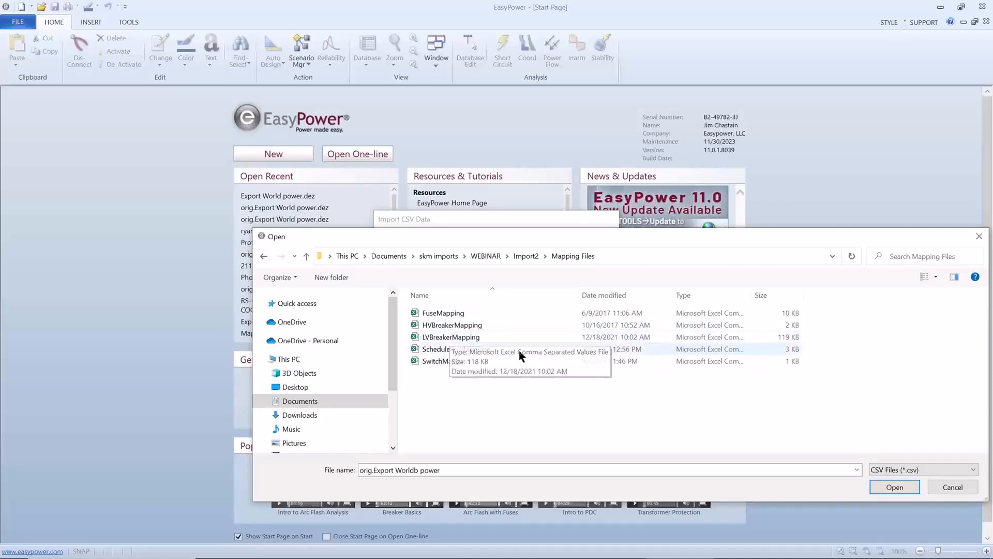
pyautogui.click(306, 256)
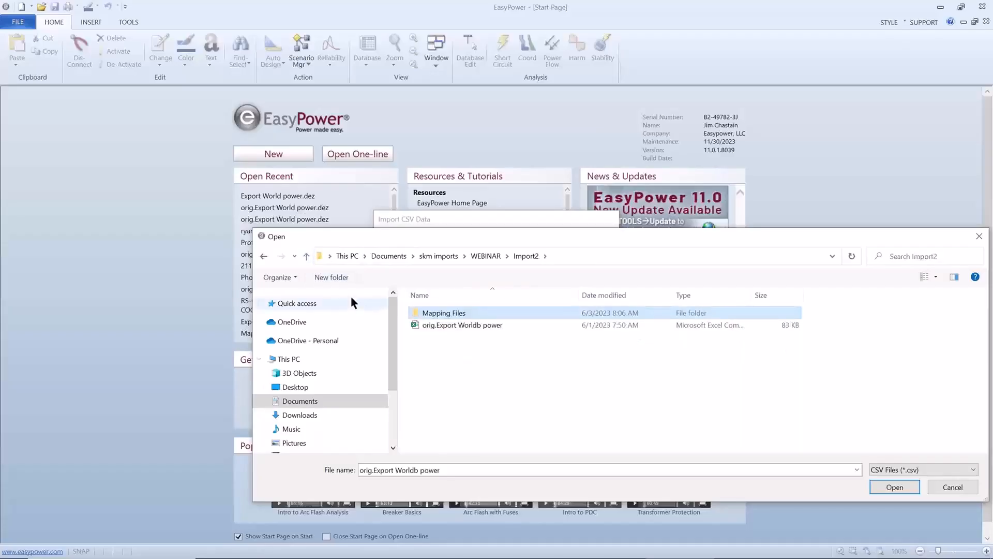
# Step: Import orig.Export Worldb power as a new one-line with panel load units in VA, and dismiss the import summary
pyautogui.click(420, 325)
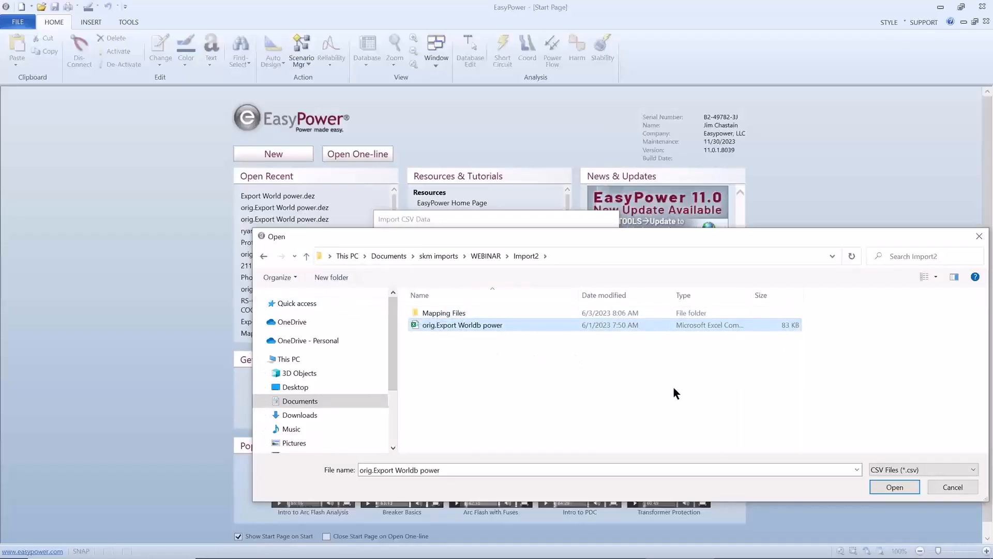
pyautogui.click(894, 487)
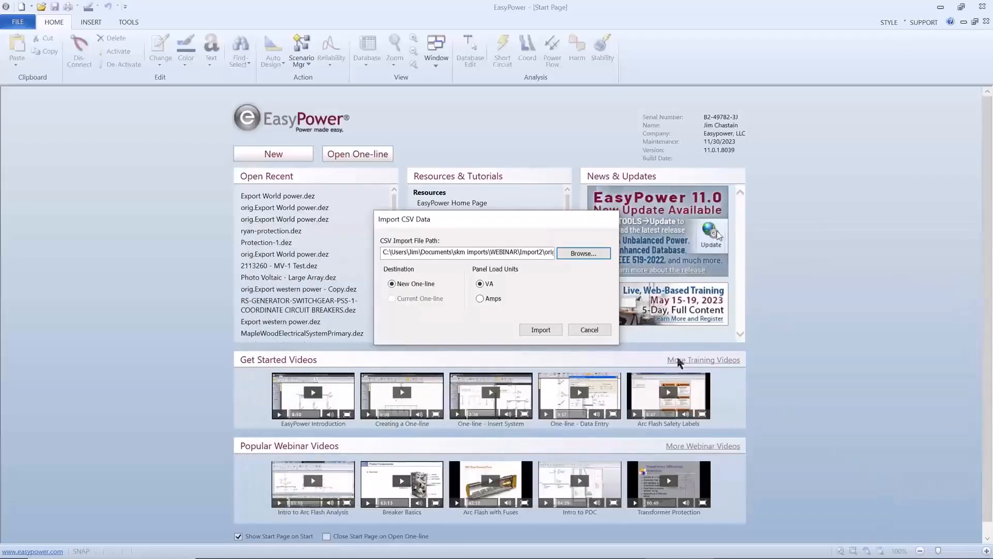
pyautogui.click(552, 330)
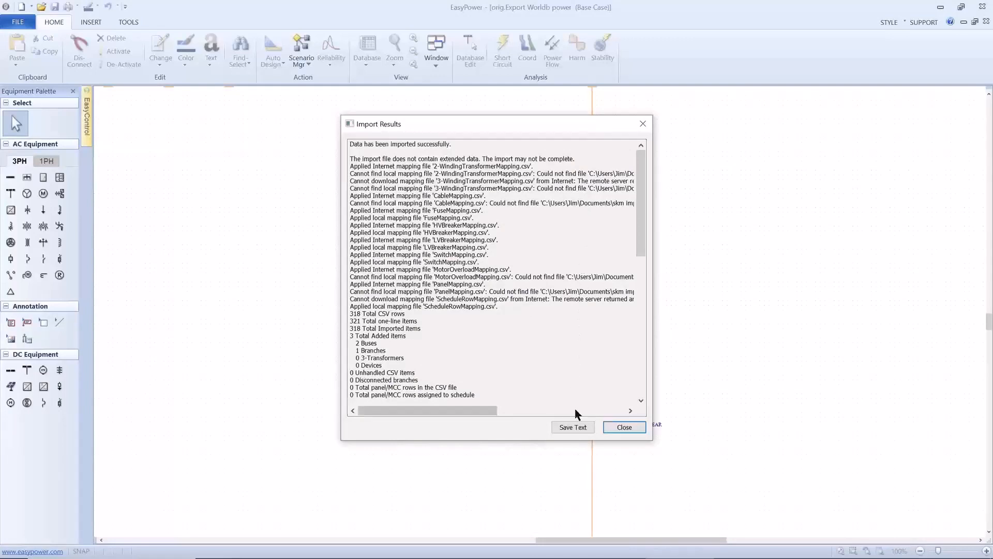
pyautogui.click(608, 427)
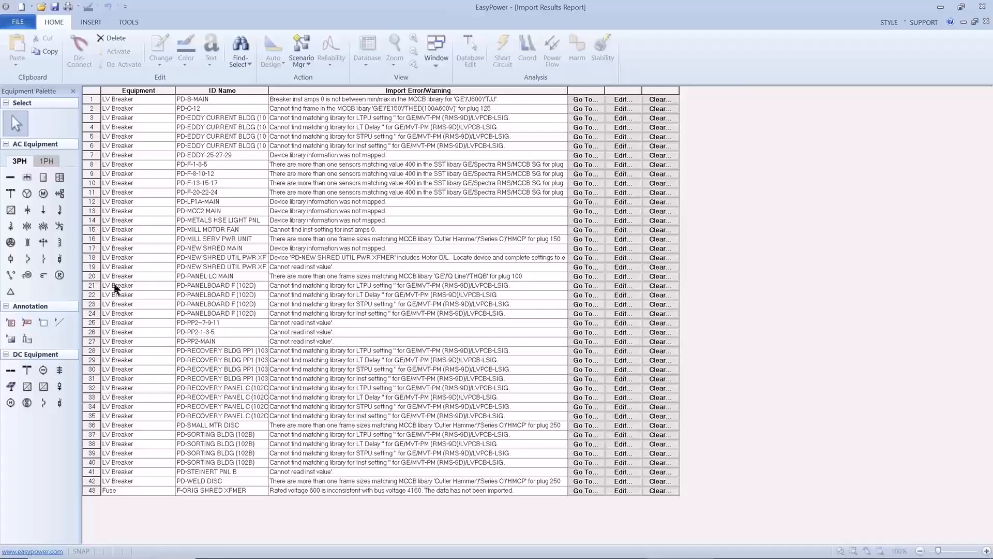
# Step: Open breaker PD-PANELBOARD F (102D) from the import report with its SKM imported data shown, and check its short-circuit ratings
pyautogui.click(97, 286)
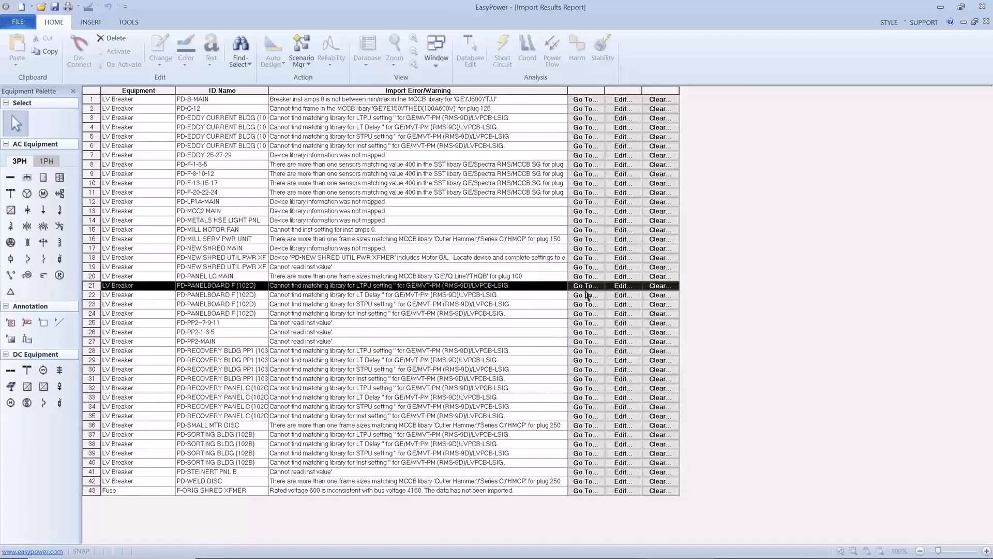
pyautogui.click(622, 286)
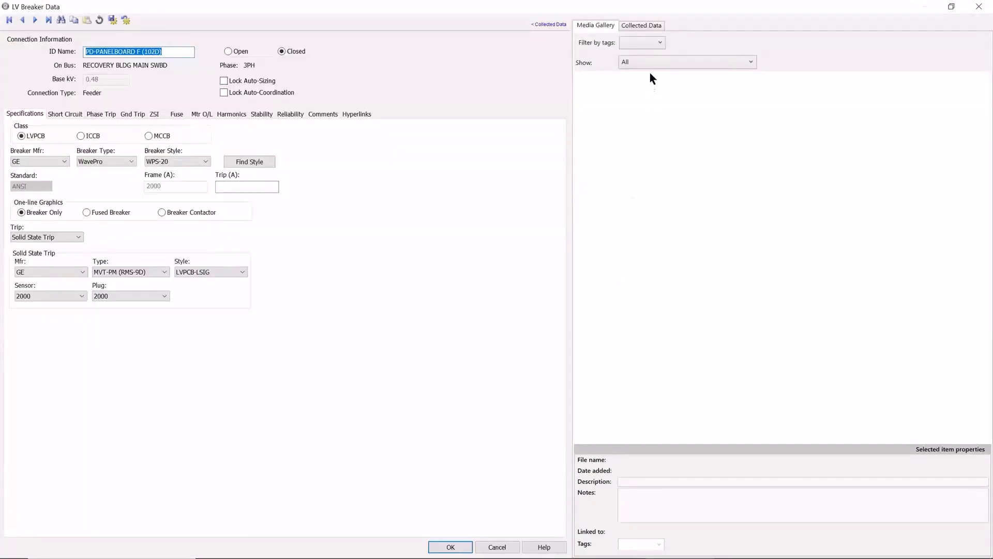
pyautogui.click(641, 26)
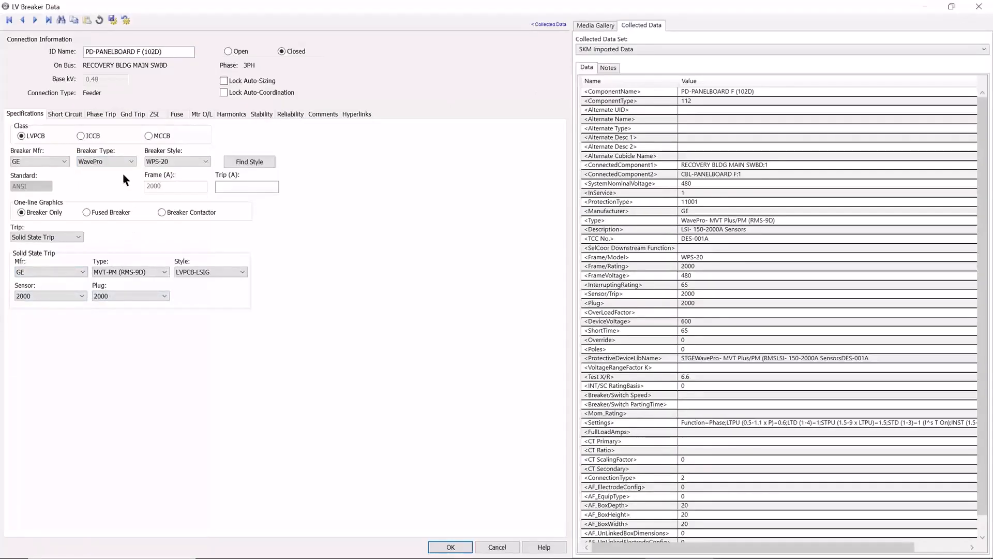
pyautogui.click(65, 114)
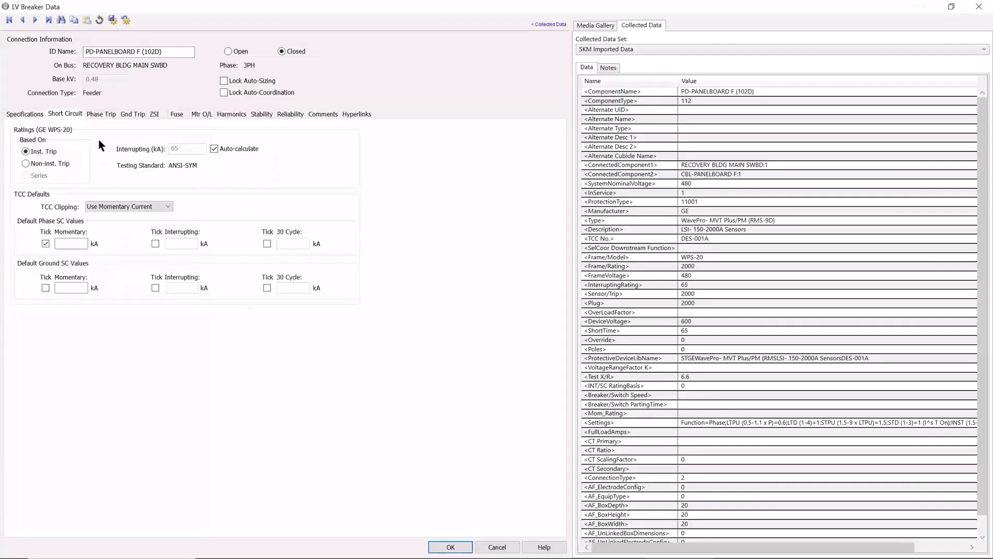
pyautogui.click(210, 149)
# Step: Enable the breaker's phase TCC plot and set its long-time pickup to 0.6 and long-time delay to 1
pyautogui.click(102, 114)
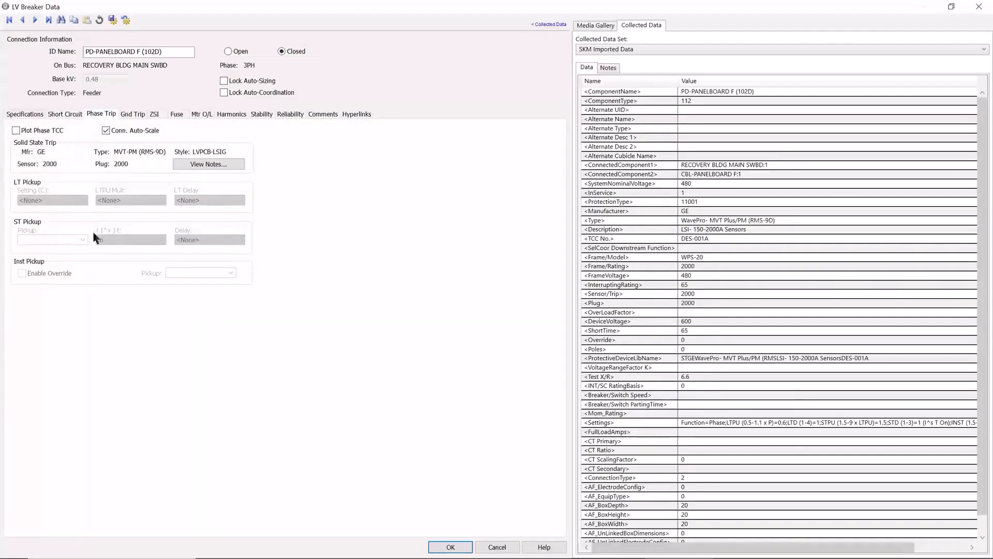
pyautogui.click(16, 130)
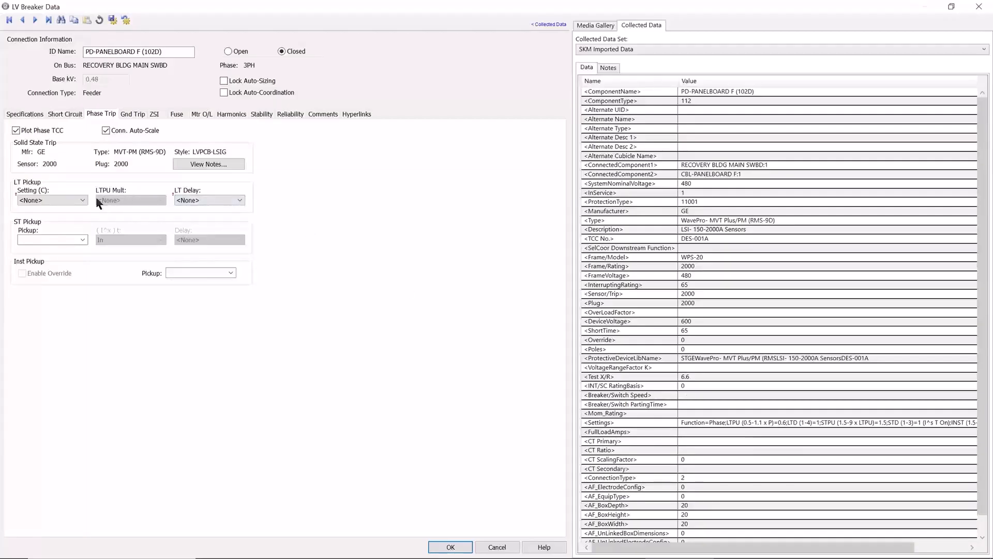
pyautogui.click(82, 200)
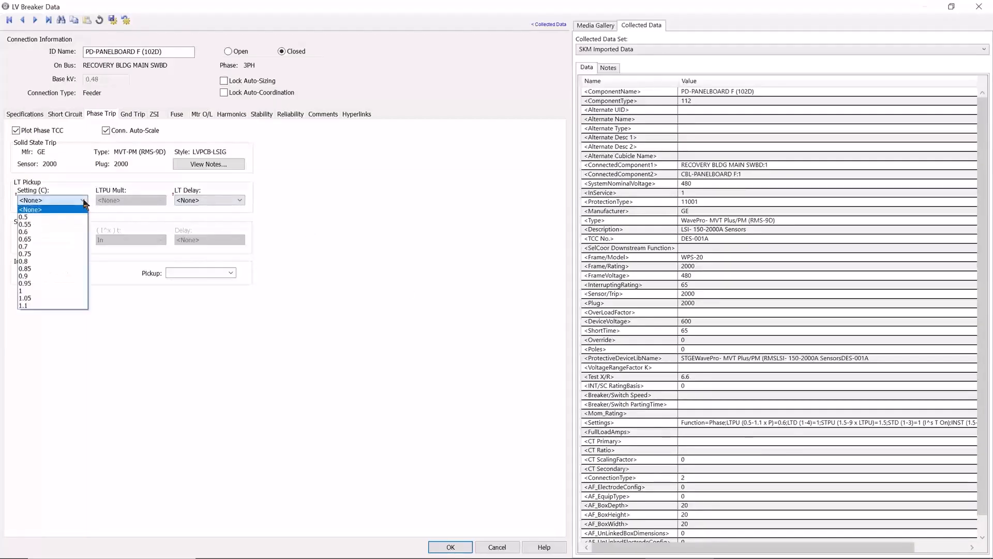
pyautogui.click(37, 232)
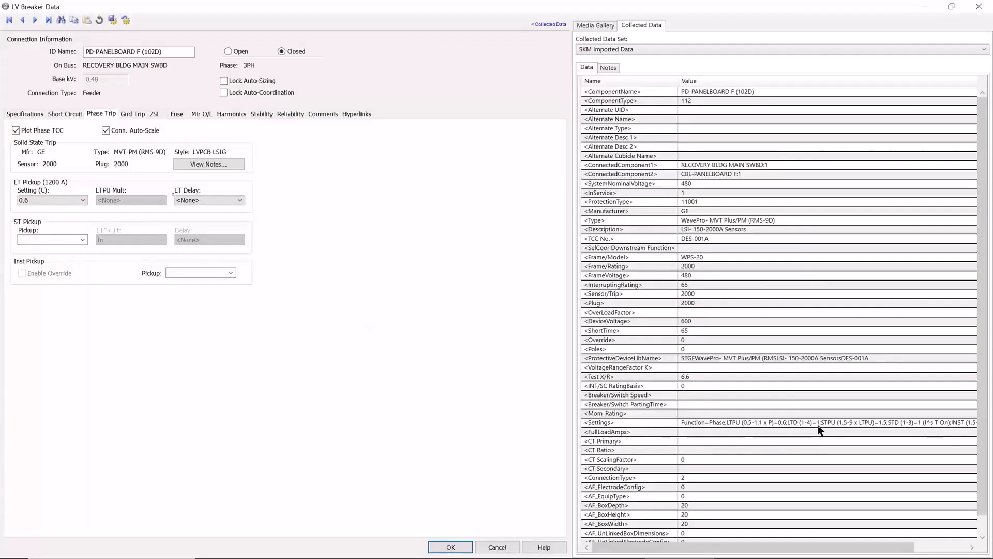
pyautogui.click(240, 201)
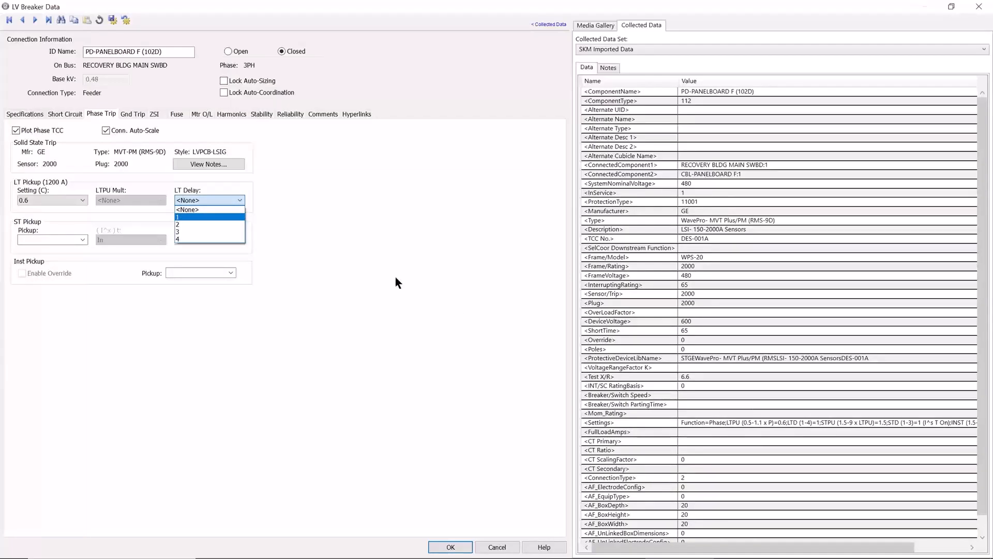
pyautogui.click(195, 218)
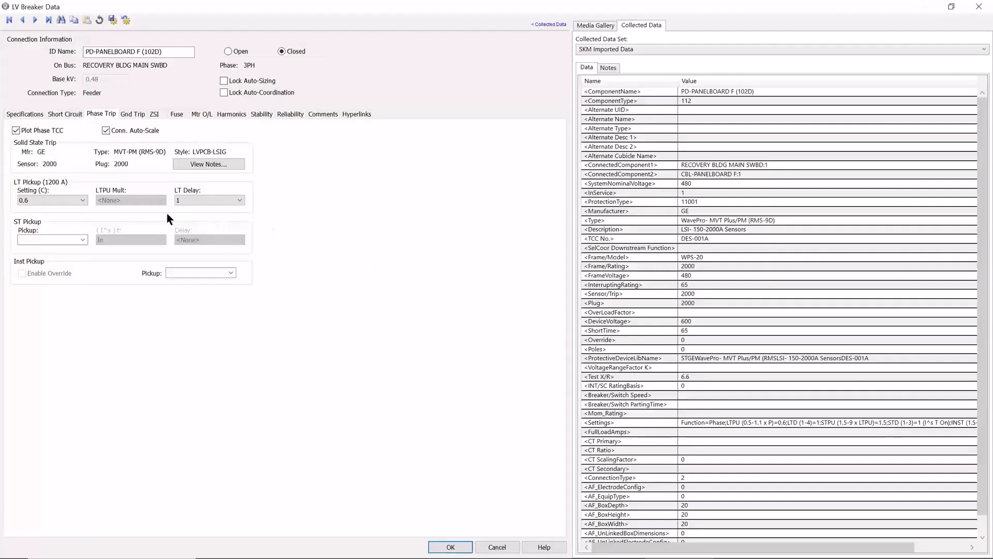
# Step: Set the breaker's short-time pickup to 1.5 and its short-time delay to 1-Min
pyautogui.click(84, 239)
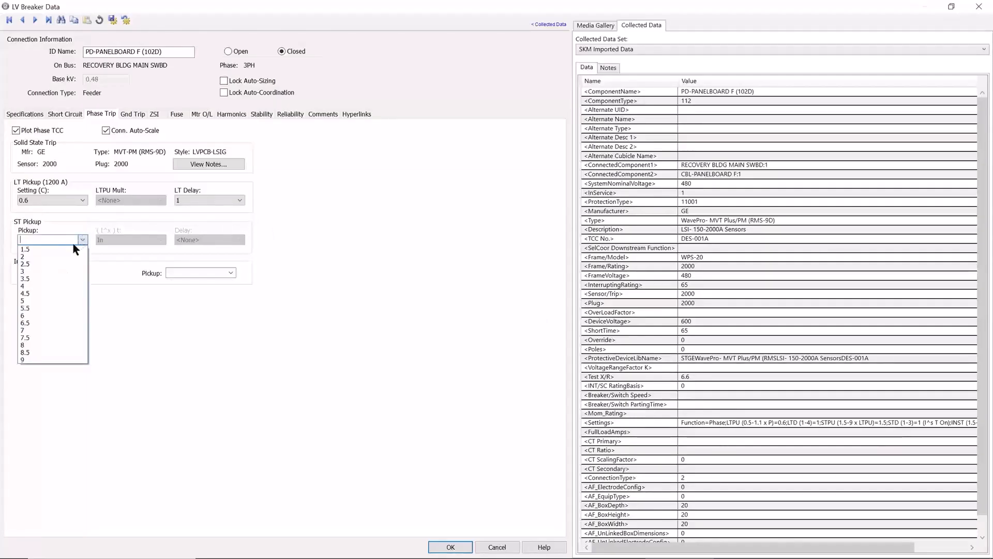
pyautogui.click(82, 247)
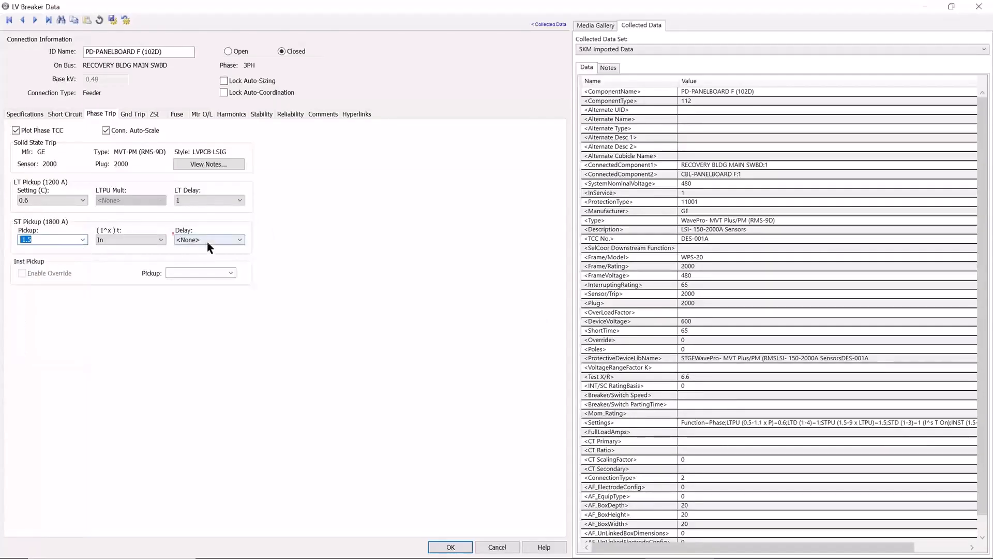
pyautogui.click(208, 242)
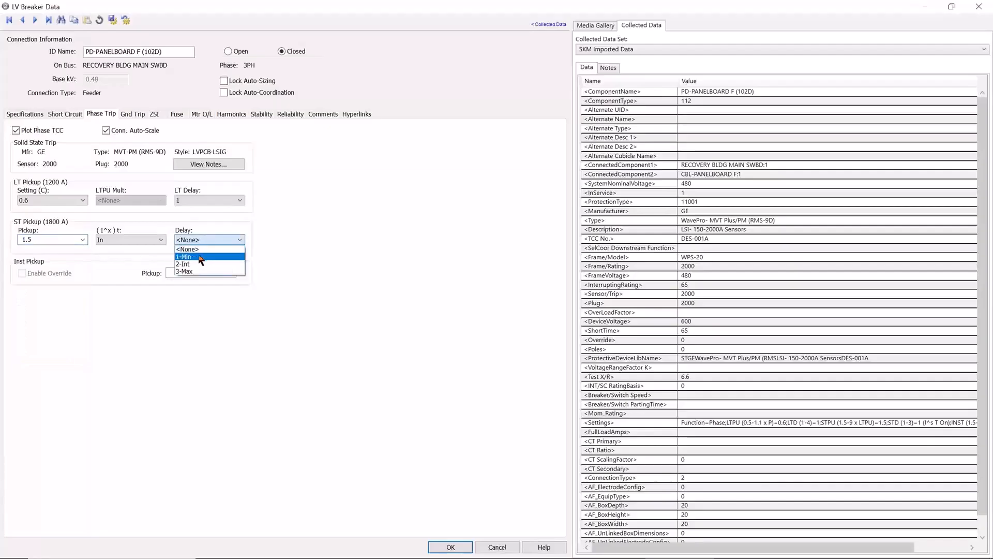
pyautogui.click(202, 257)
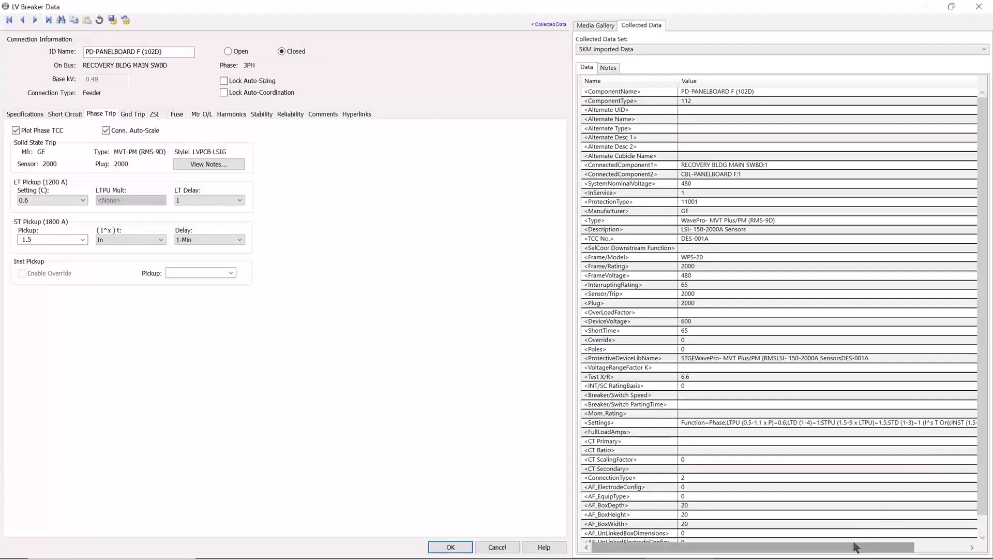
# Step: Set the breaker's instantaneous pickup to 2.5, matching the imported INST setting, and accept the breaker data
pyautogui.moveTo(854, 550); pyautogui.dragTo(957, 543)
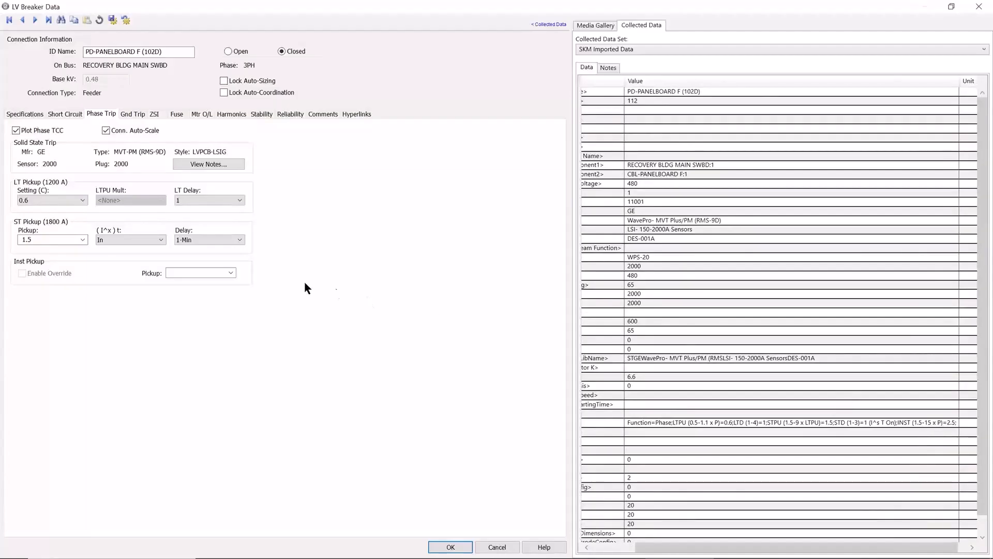
pyautogui.click(233, 272)
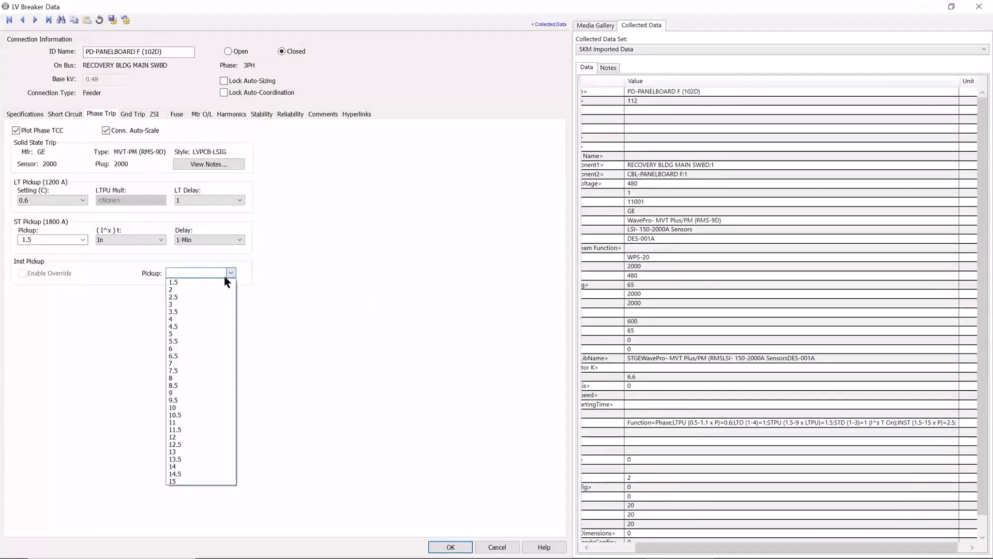
pyautogui.click(200, 298)
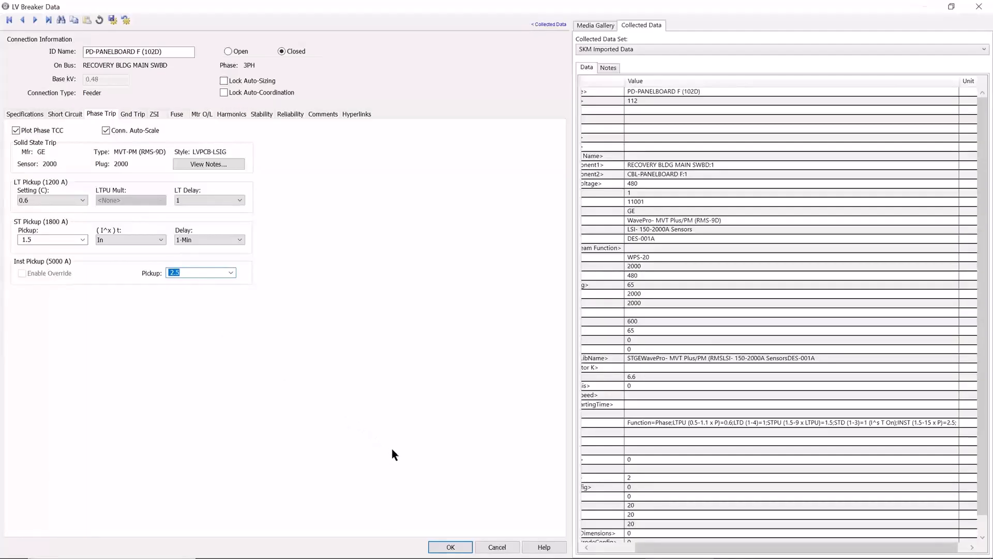
pyautogui.click(449, 548)
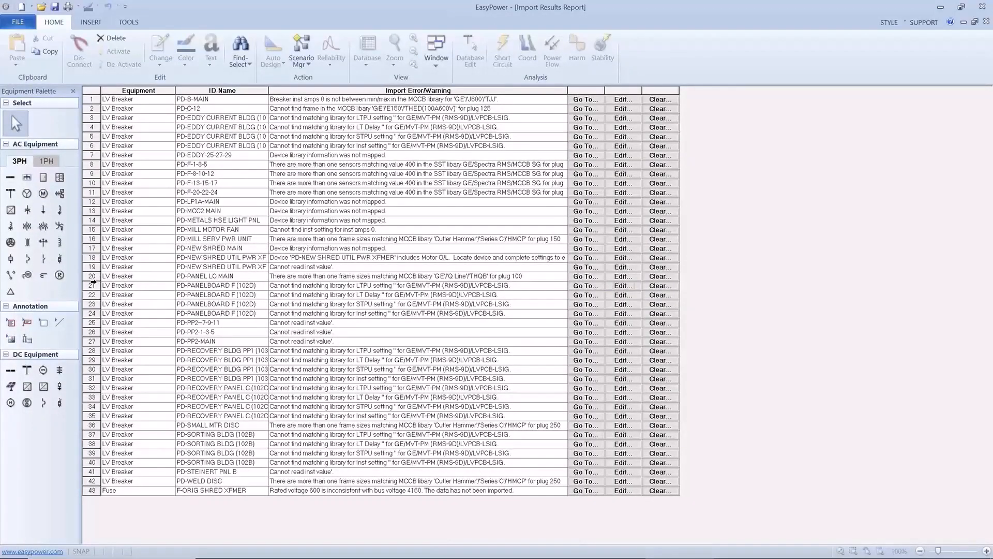
# Step: Clear all four import log messages for breaker PD-PANELBOARD F (102D) from the import results report
pyautogui.click(93, 284)
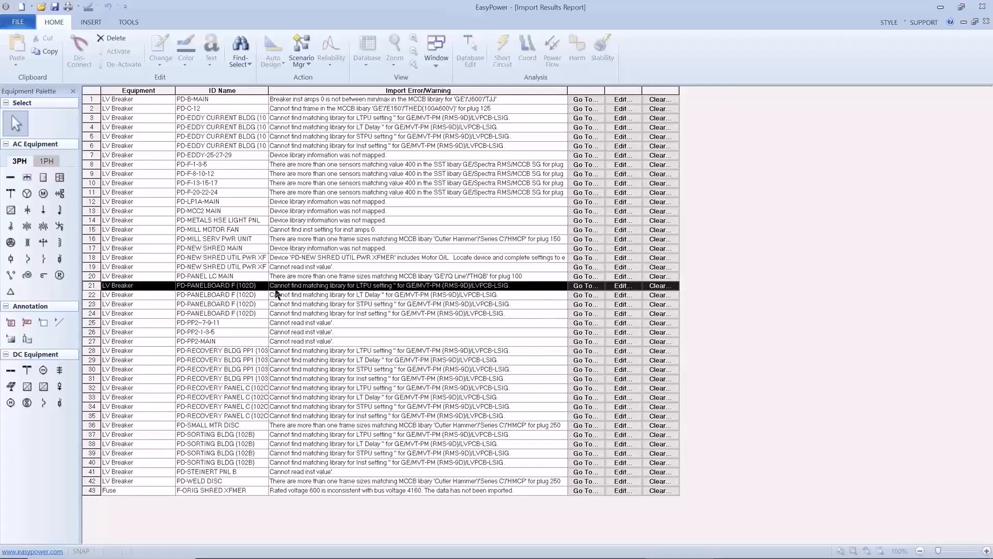
pyautogui.click(650, 286)
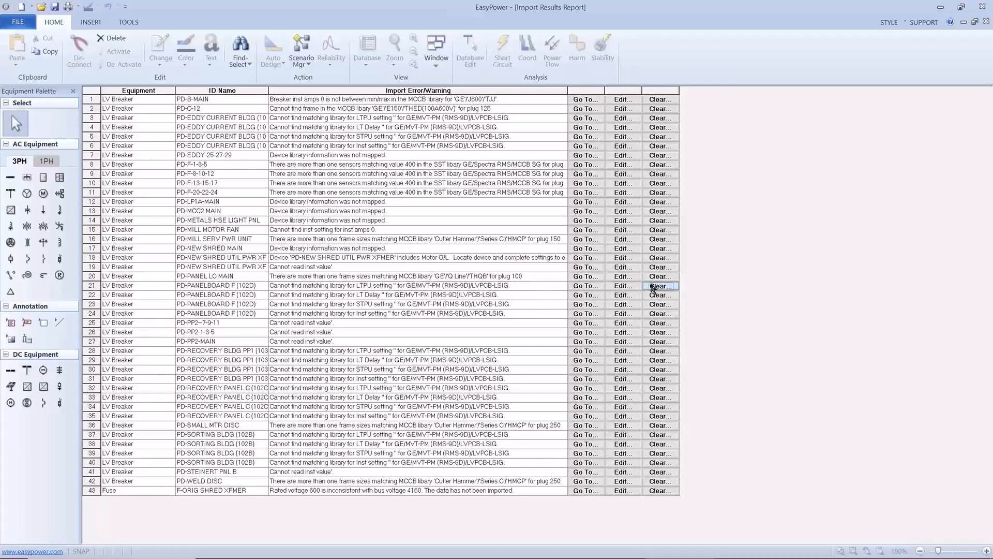
pyautogui.click(583, 316)
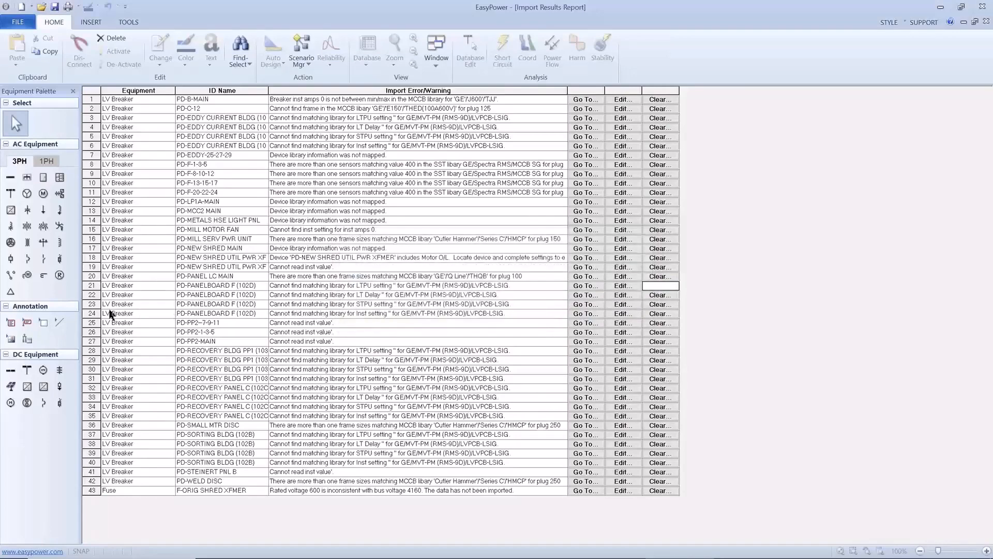
pyautogui.click(96, 311)
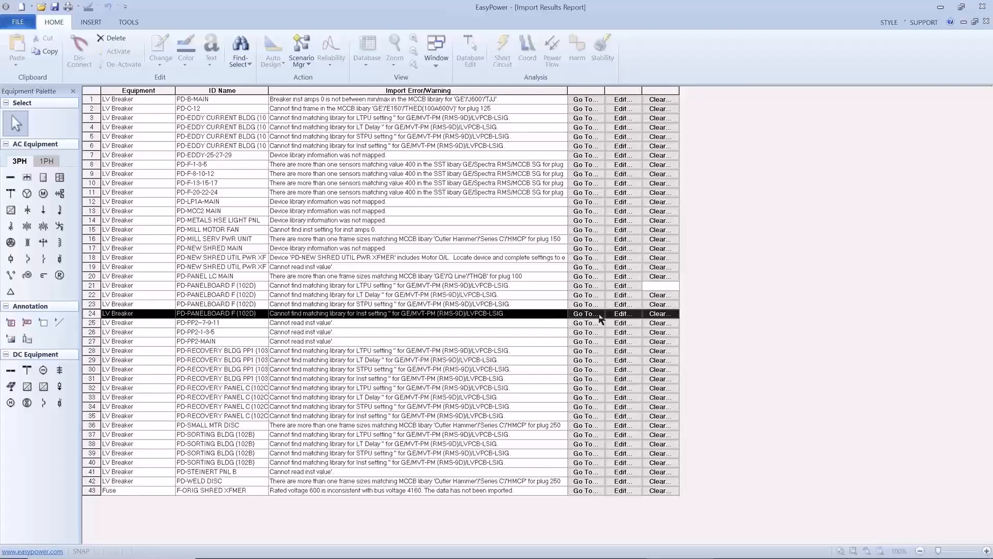
pyautogui.click(658, 313)
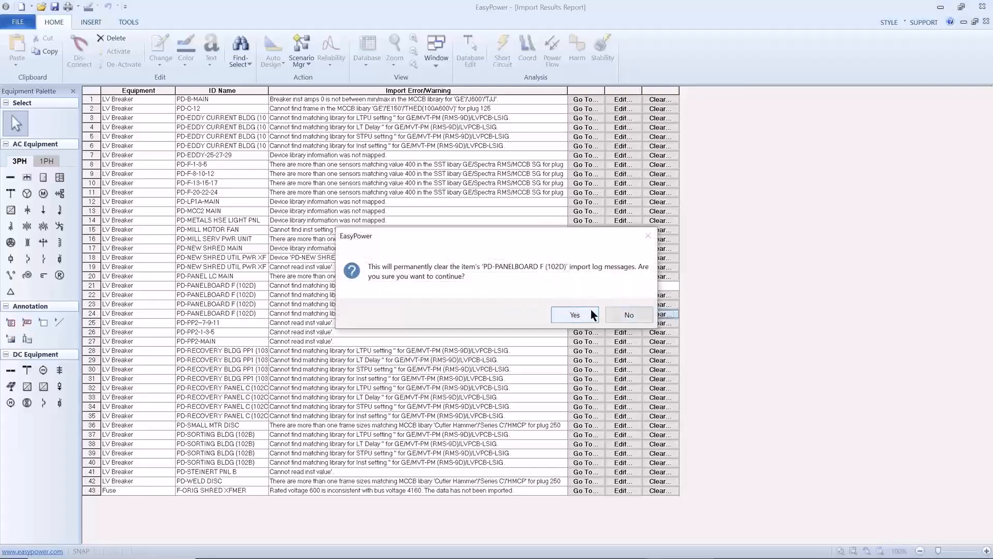
pyautogui.click(592, 314)
pyautogui.click(653, 304)
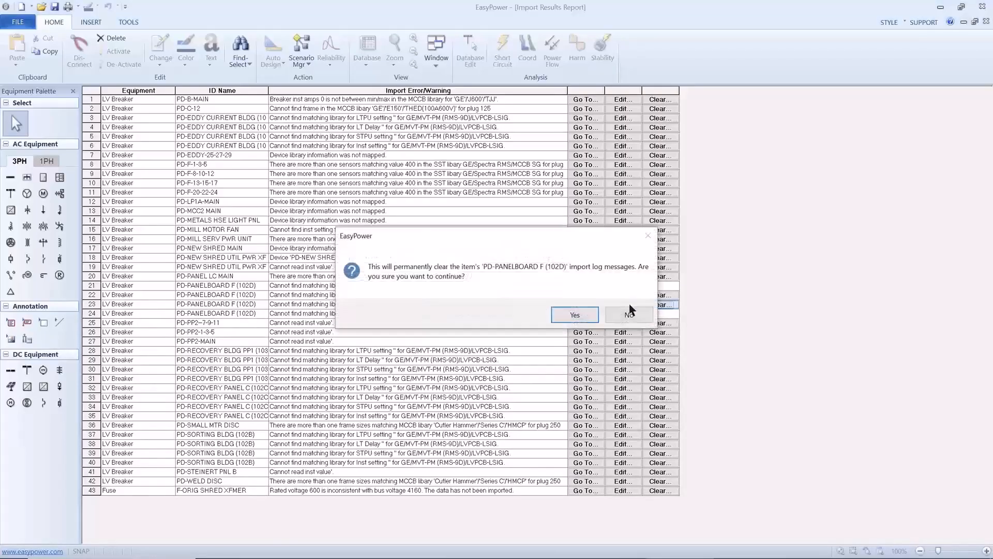
pyautogui.click(588, 314)
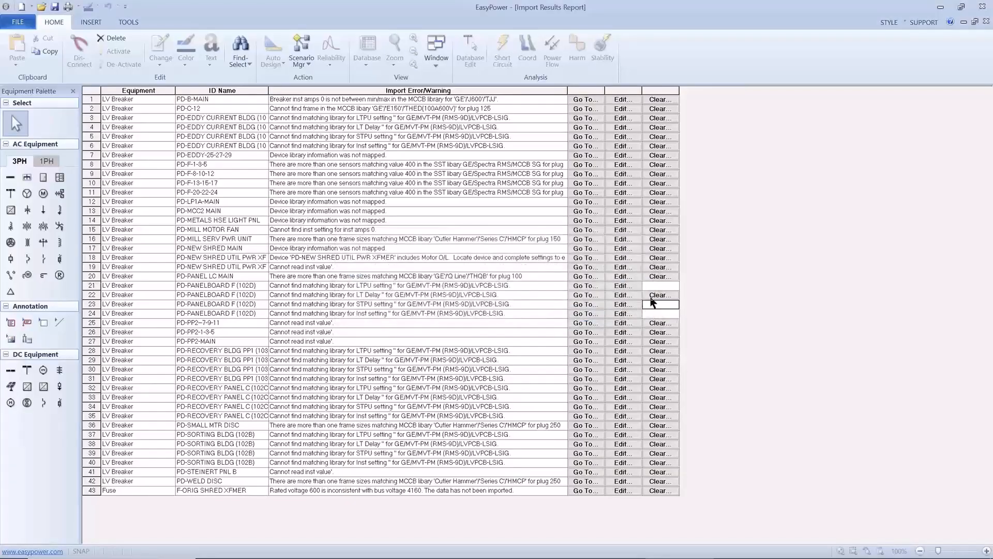
pyautogui.click(655, 296)
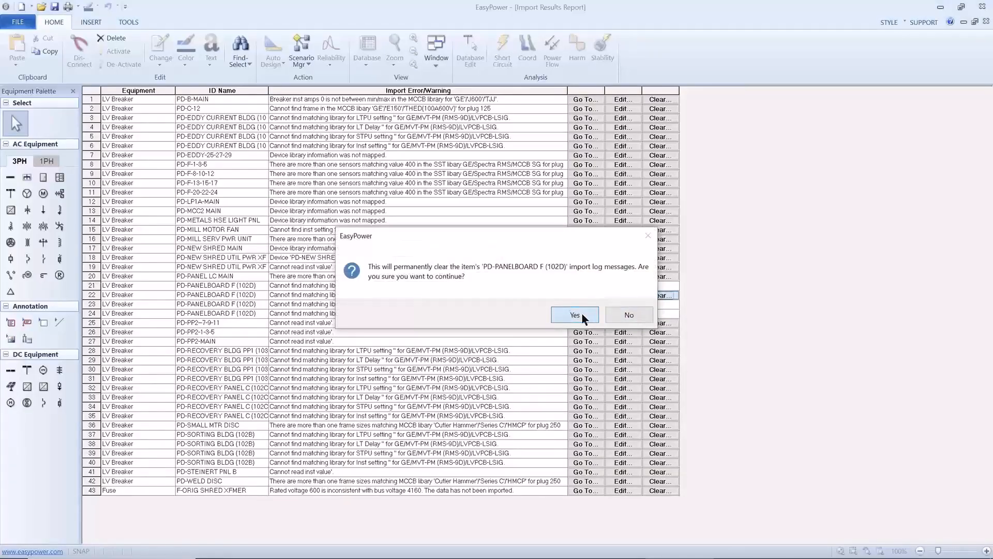
pyautogui.click(581, 313)
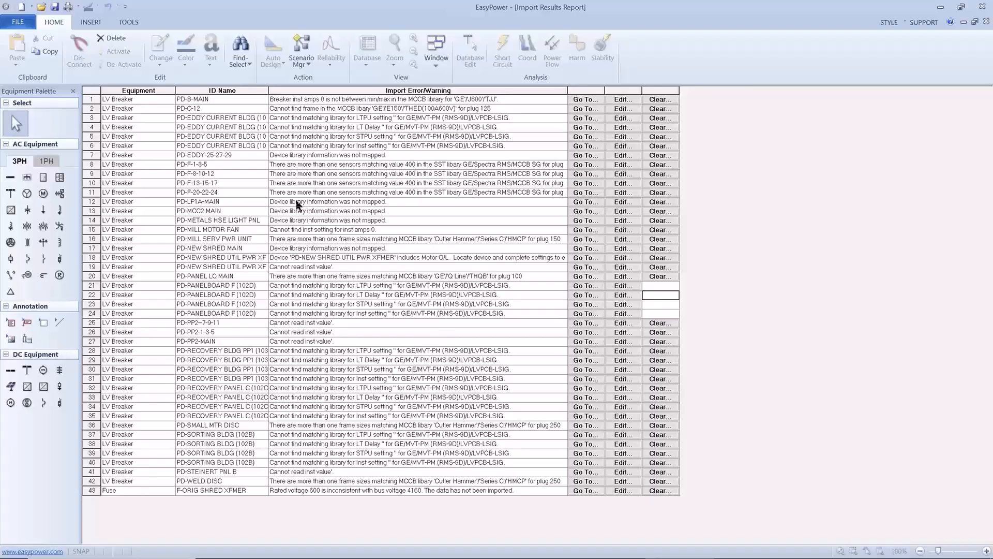
# Step: Close the import results report and the one-line, saving it as orig.Export Worldb power in the Import2 folder
pyautogui.click(18, 22)
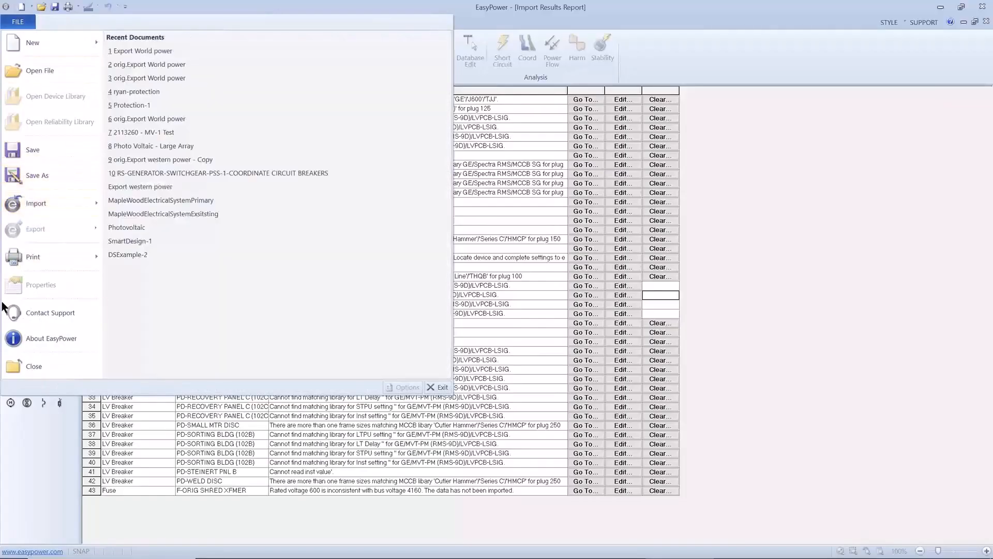
pyautogui.click(8, 365)
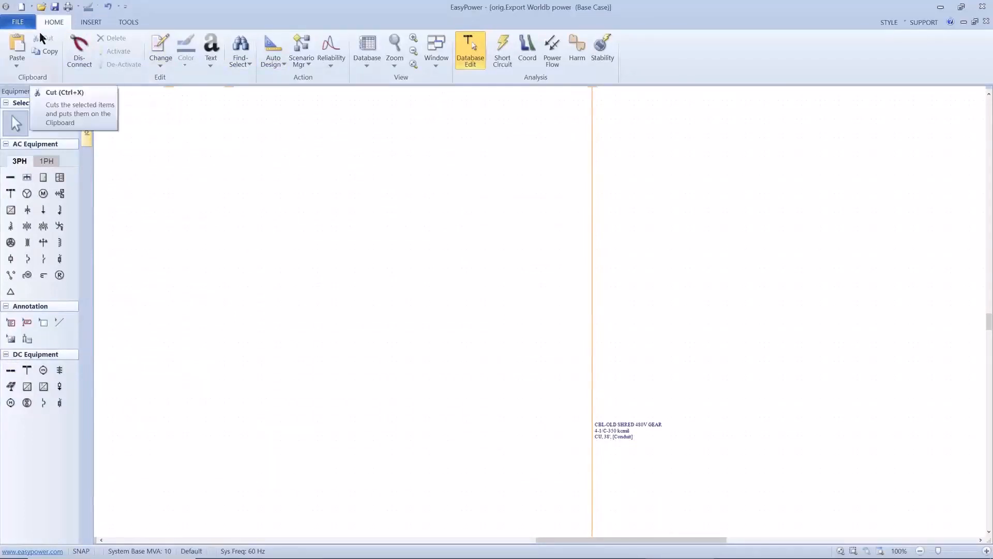
pyautogui.click(17, 22)
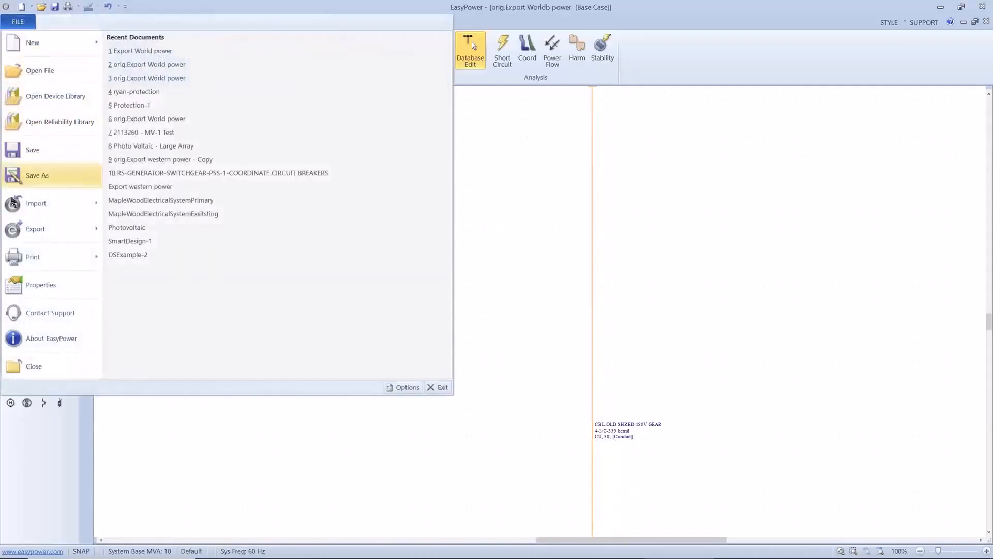
pyautogui.click(6, 366)
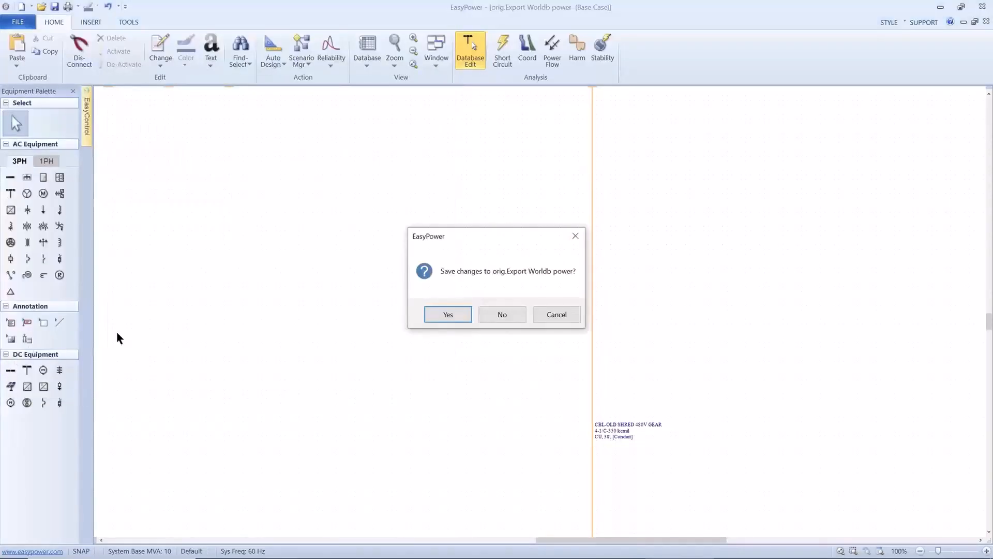
pyautogui.click(437, 312)
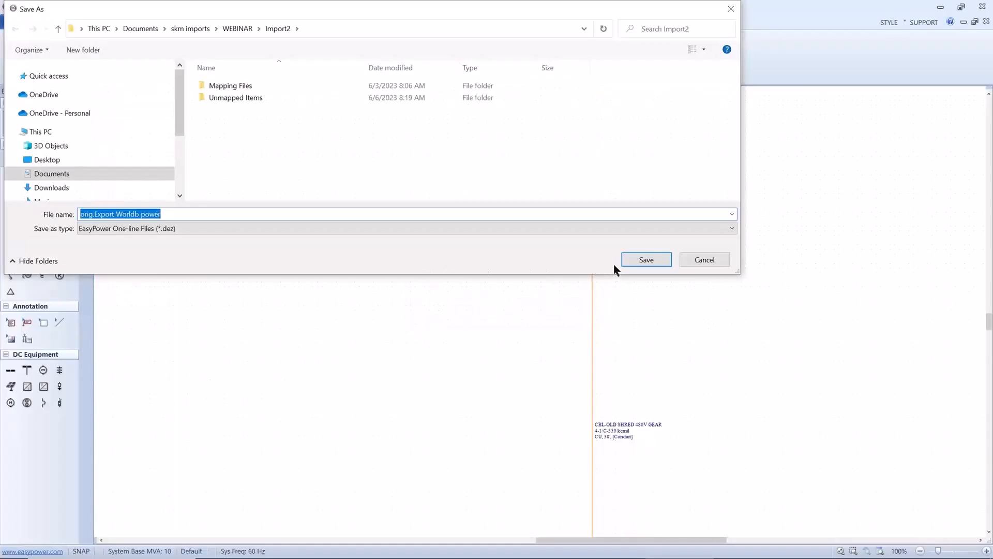
pyautogui.click(625, 259)
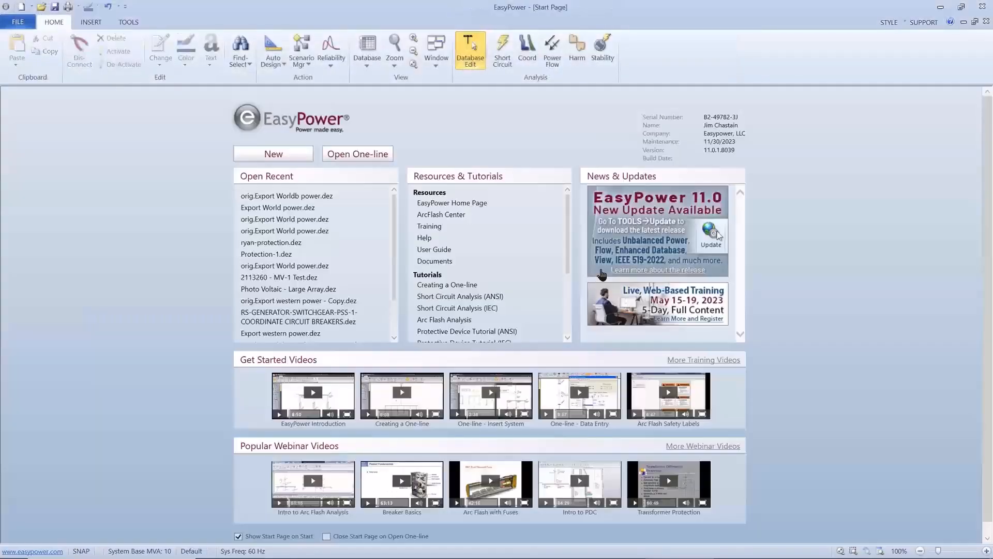
# Step: Reopen the recent one-line orig.Export Worldb power and view its import log to check the remaining warnings
pyautogui.click(339, 199)
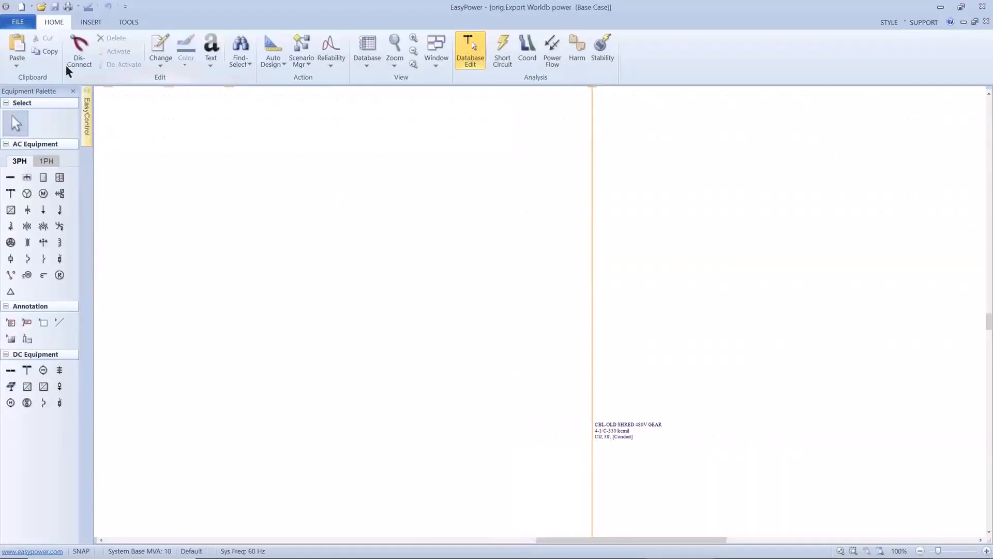
pyautogui.click(19, 21)
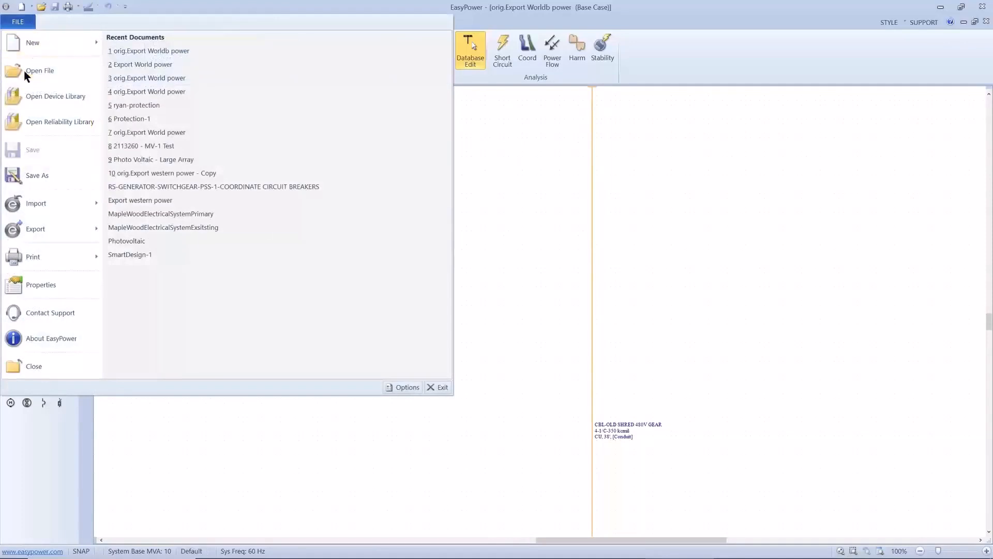
pyautogui.moveTo(9, 210)
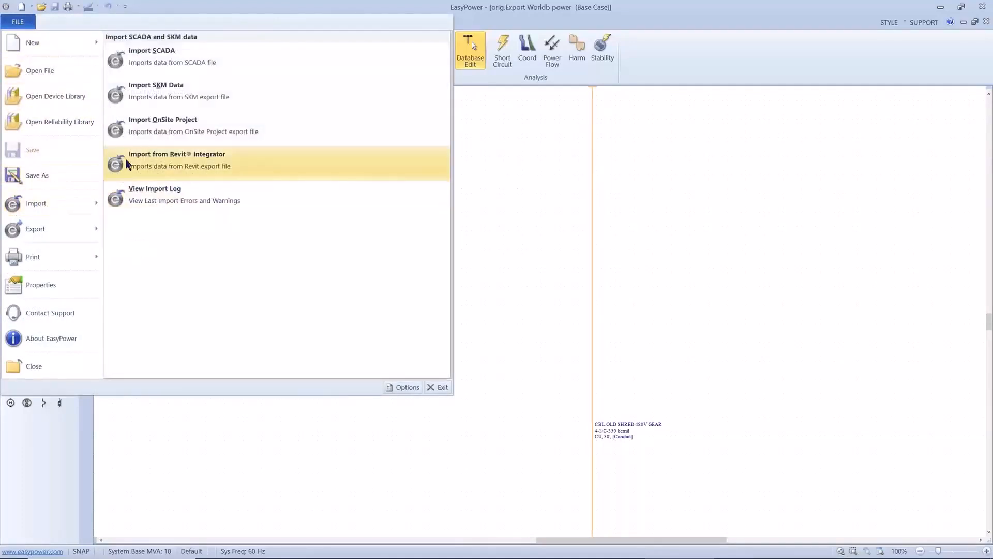
pyautogui.click(129, 194)
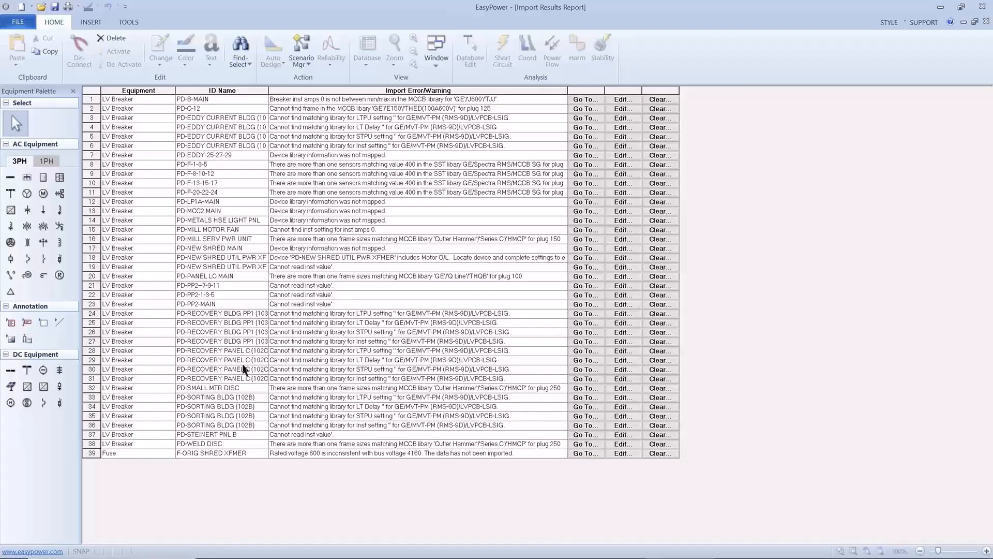
# Step: Close the import results report and the orig.Export Worldb power one-line, returning to the Start Page
pyautogui.click(18, 22)
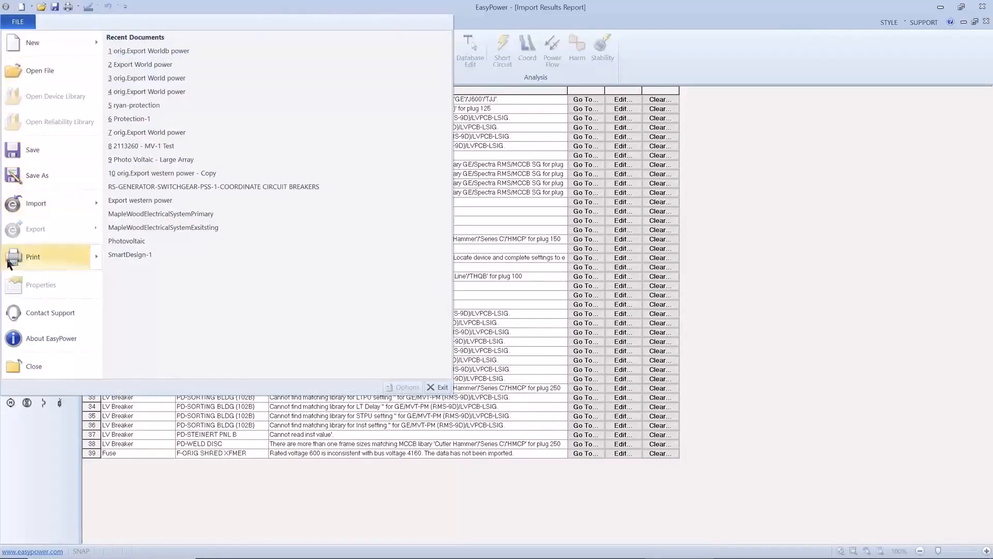
pyautogui.click(26, 366)
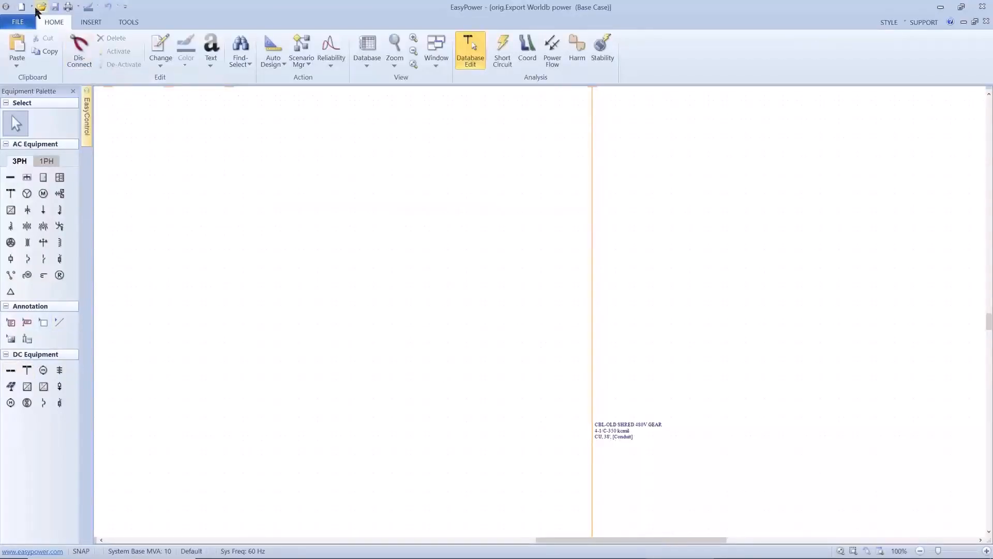
pyautogui.click(18, 22)
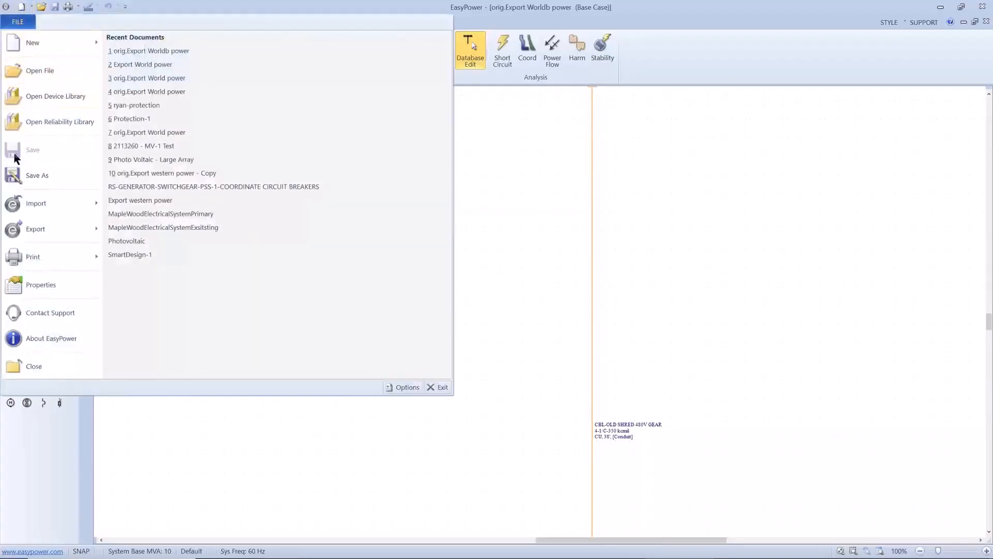
pyautogui.click(17, 366)
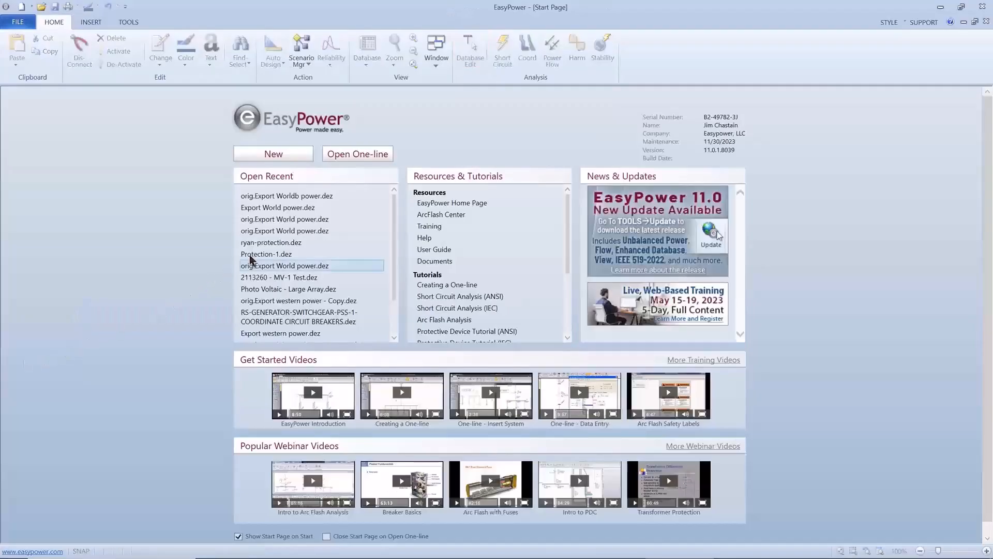
# Step: Open the orig.Export World power one-line from the Import3 folder and view its import log
pyautogui.click(343, 157)
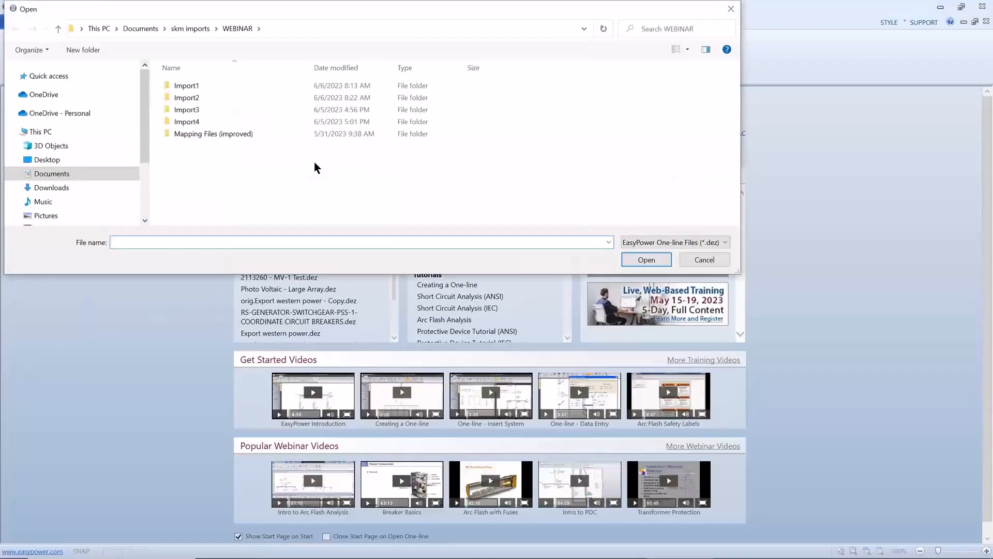
pyautogui.doubleClick(182, 115)
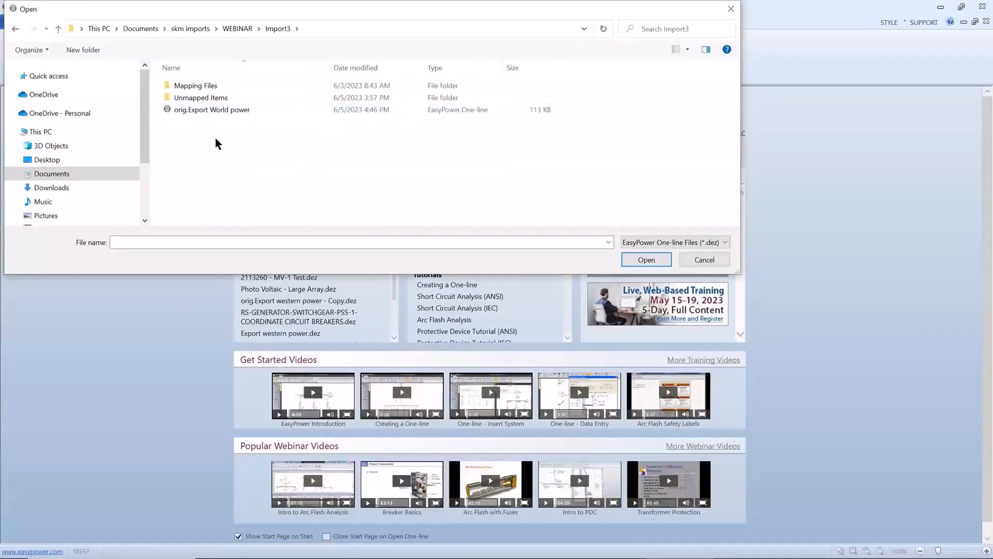
pyautogui.click(214, 111)
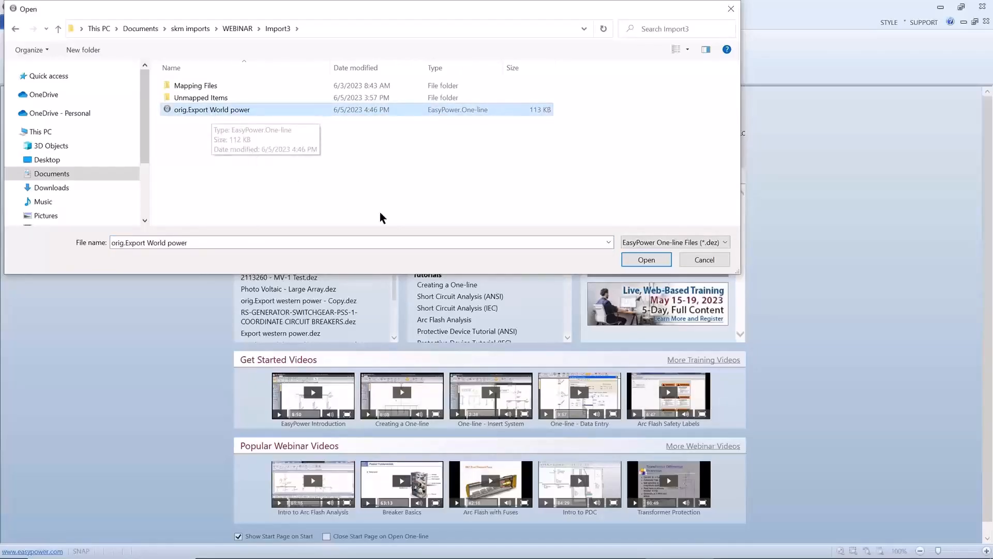
pyautogui.click(636, 265)
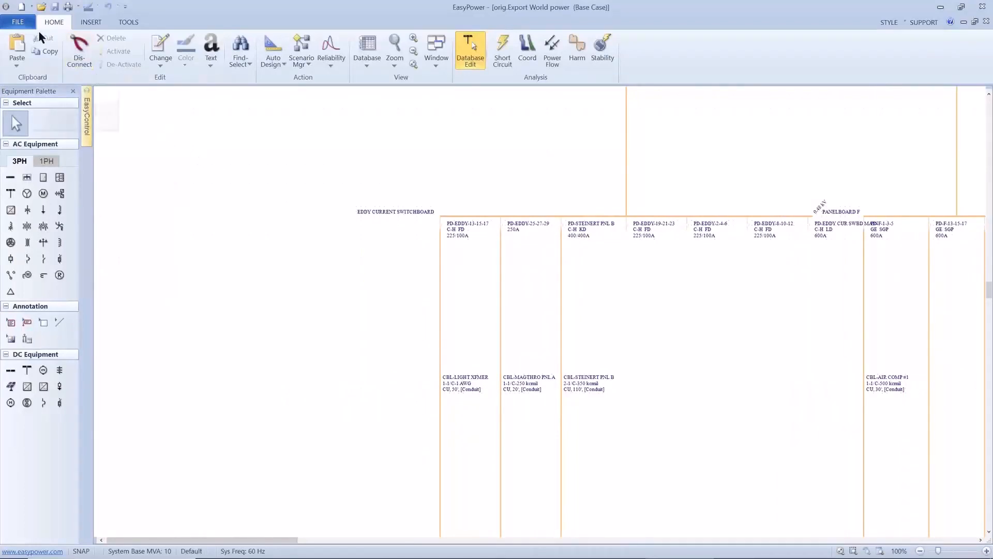
pyautogui.click(18, 21)
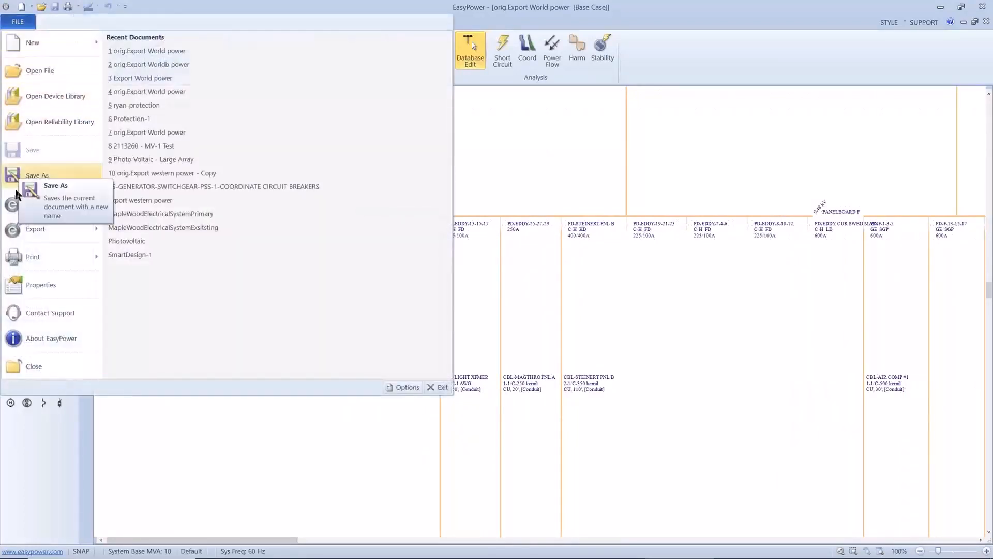
pyautogui.moveTo(15, 212)
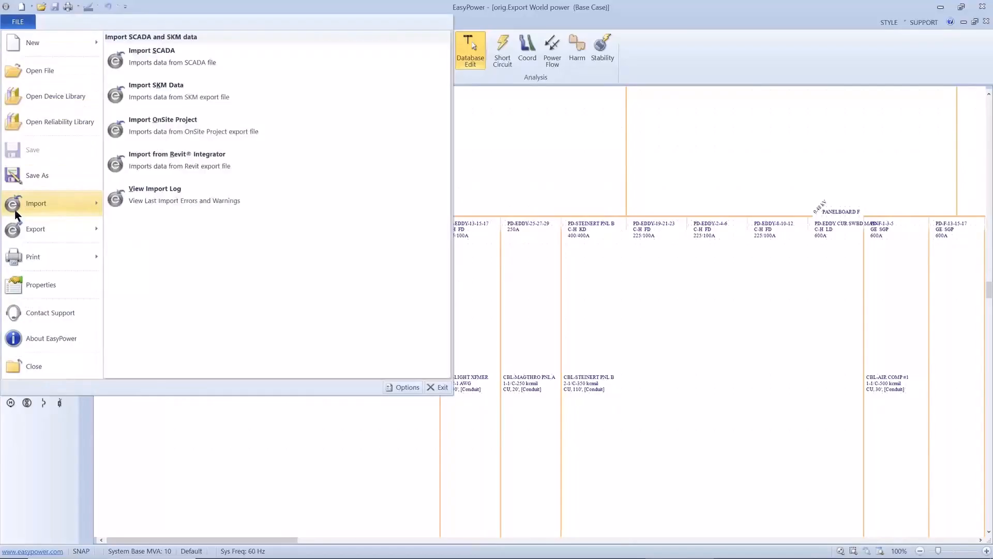
pyautogui.click(118, 201)
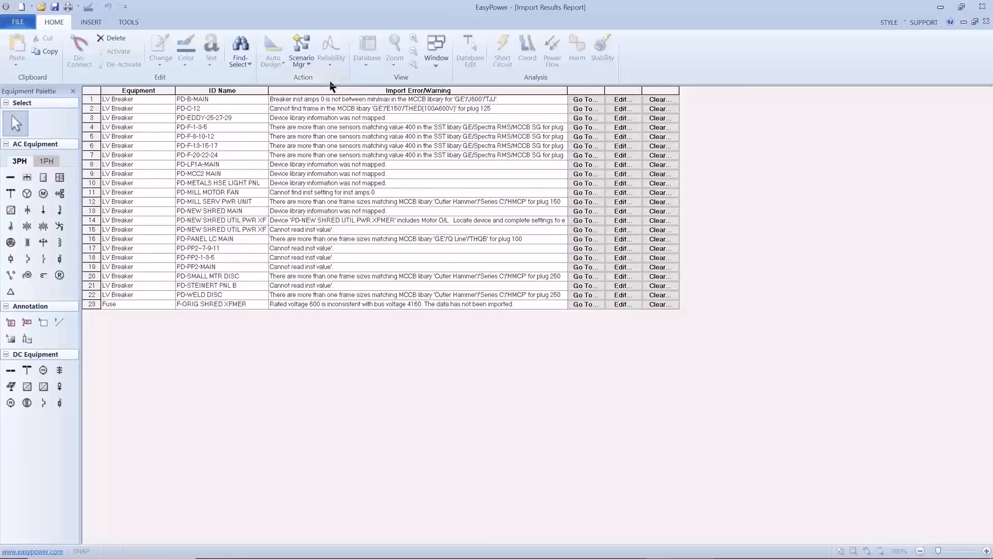
# Step: Return to the orig.Export World power one-line and examine the LV breakers' protective device settings in the Database Browser
pyautogui.click(435, 61)
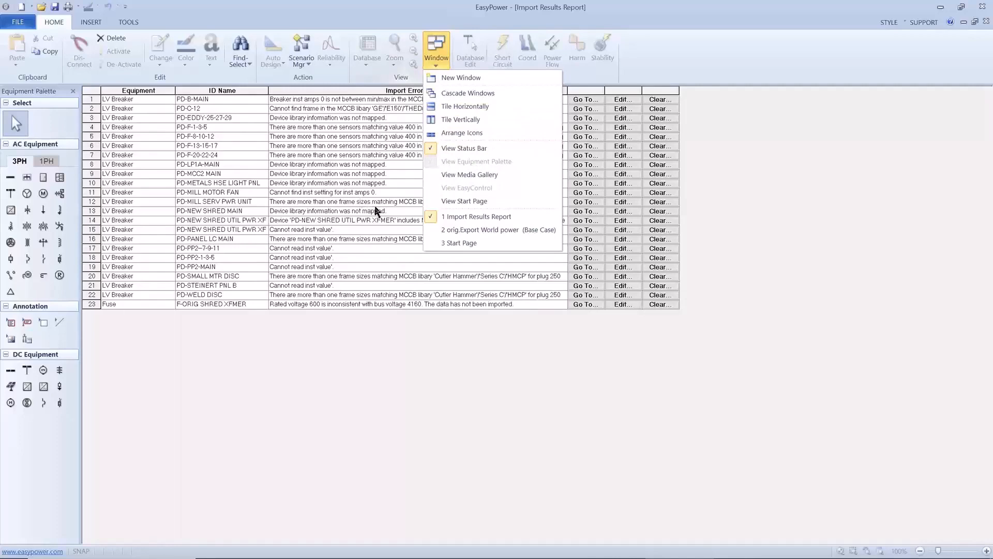
pyautogui.click(430, 230)
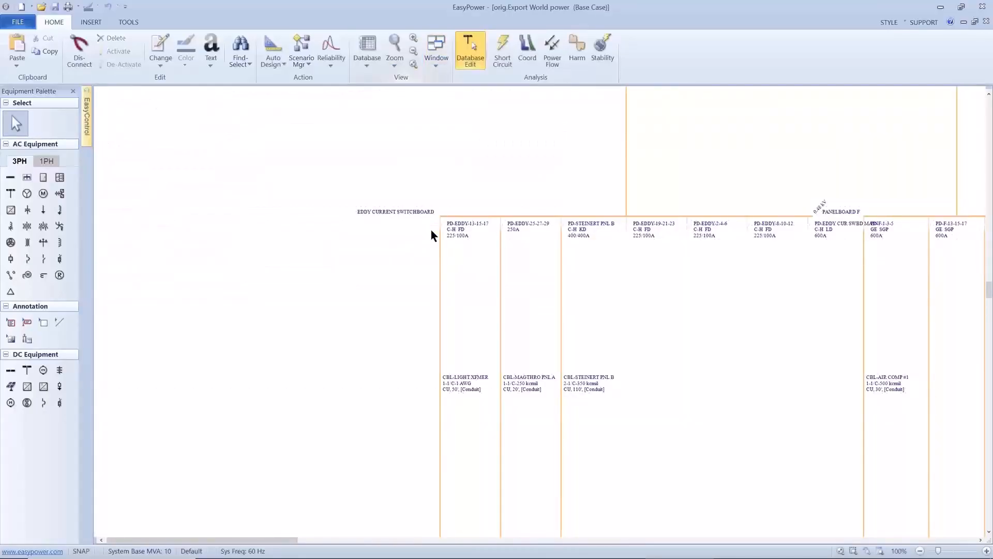
pyautogui.scroll(-1, 431, 230)
pyautogui.click(371, 69)
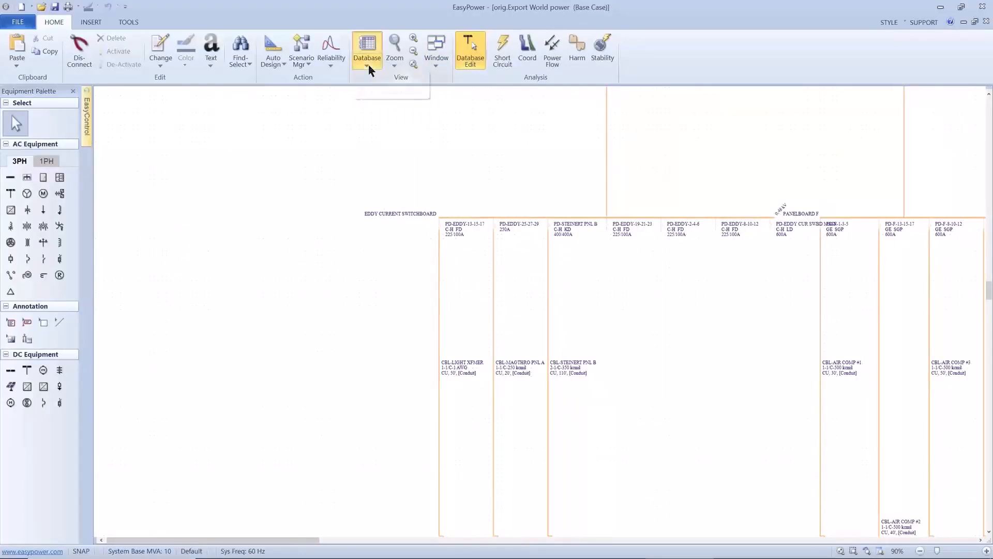
pyautogui.click(366, 79)
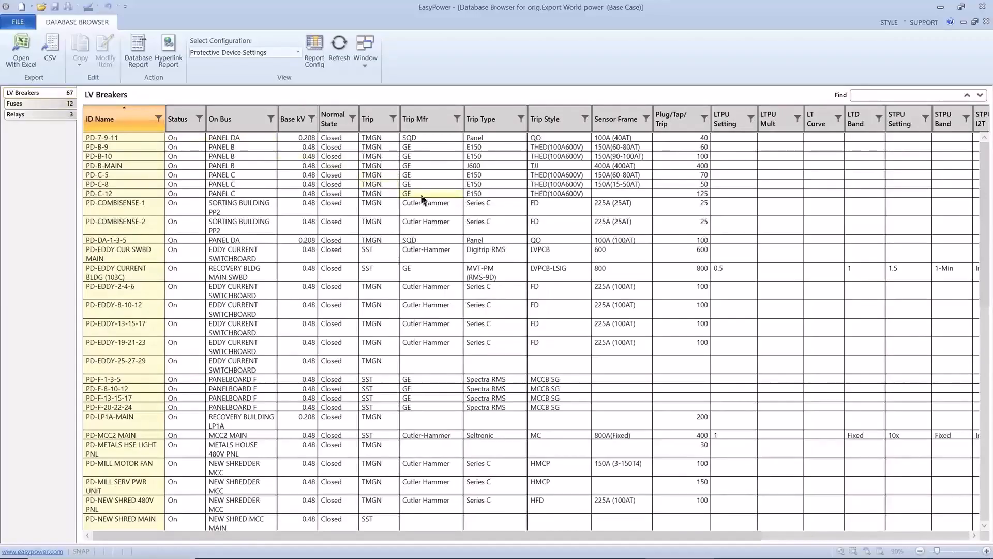
pyautogui.scroll(-5, 467, 229)
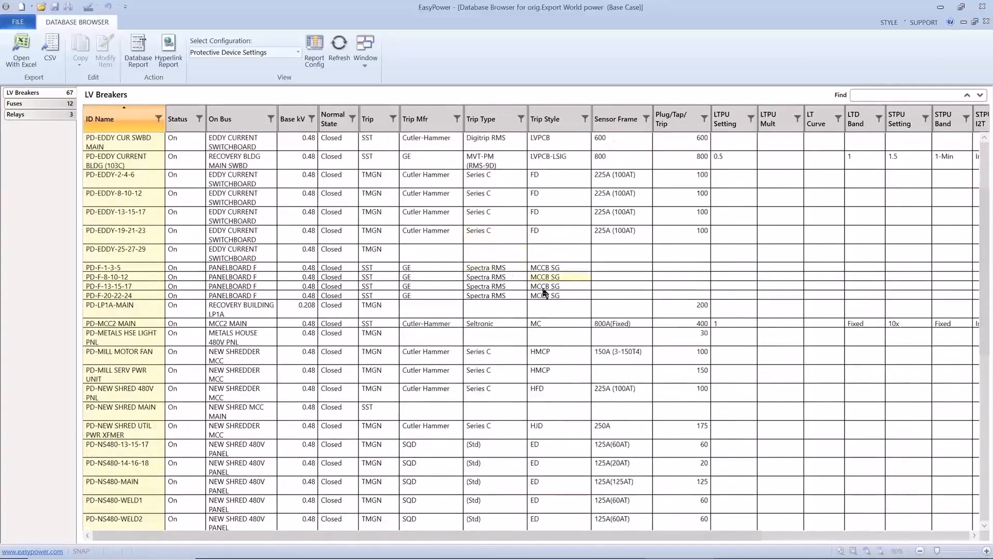
# Step: Locate the PD-NEW SHRED MAIN breaker in the LV Breakers list and go to it in the one-line
pyautogui.scroll(-2, 560, 305)
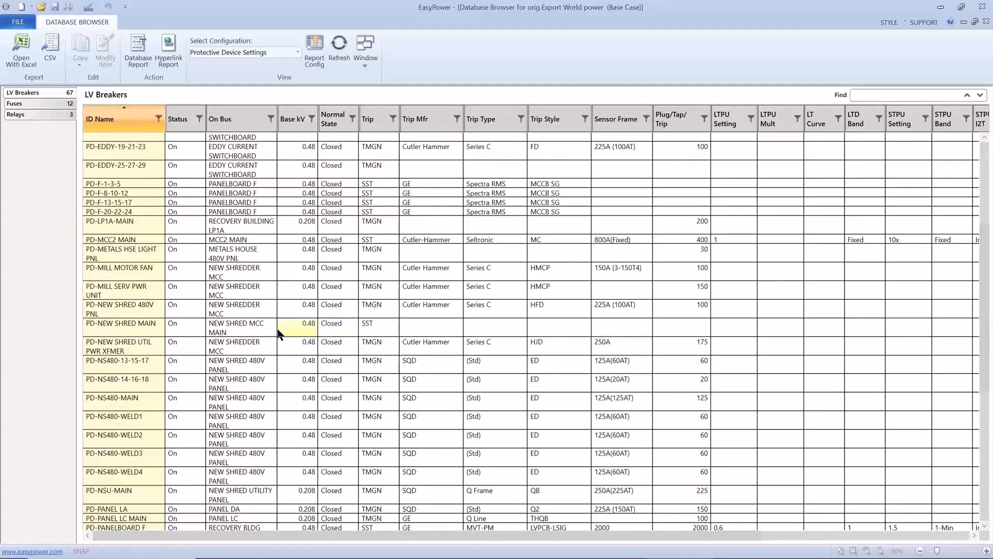
pyautogui.rightClick(156, 325)
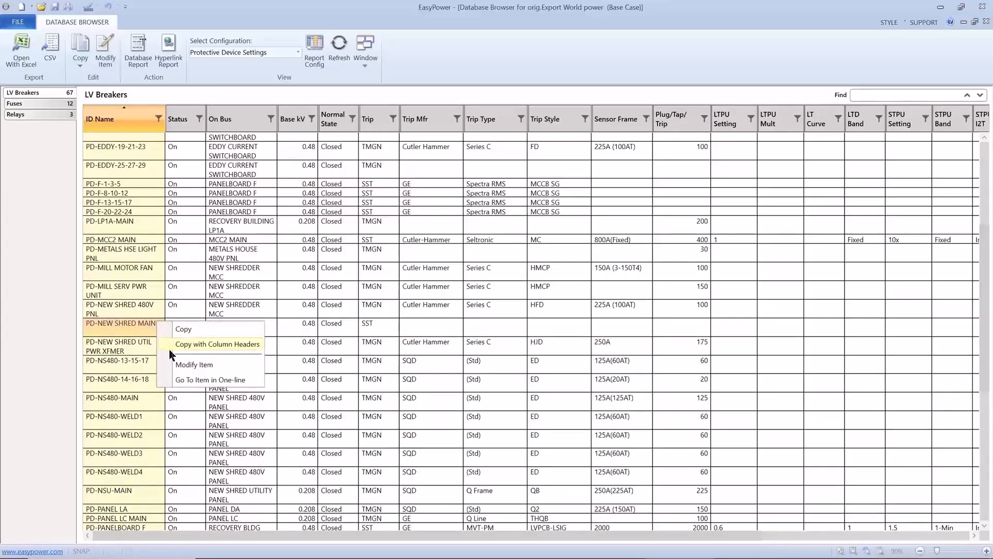
pyautogui.click(186, 378)
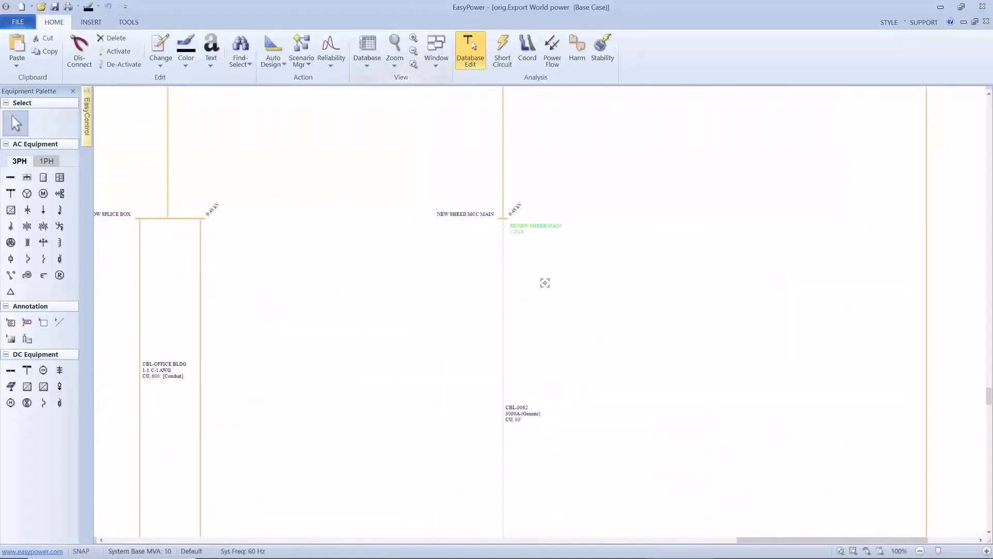
pyautogui.click(544, 283)
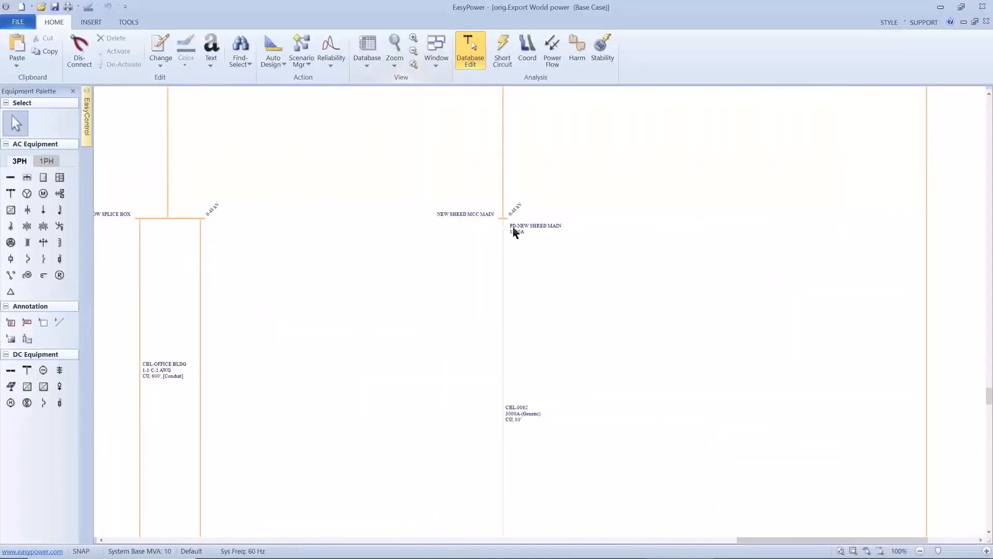
# Step: Open the PD-NEW SHRED MAIN breaker's data from the one-line and show its SKM Imported Data set
pyautogui.scroll(2, 509, 230)
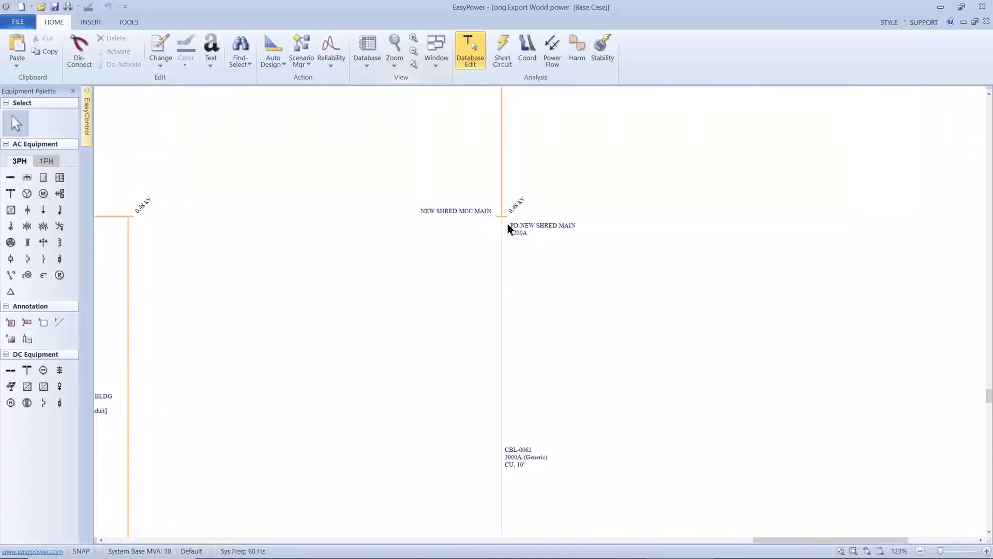
pyautogui.scroll(1, 510, 229)
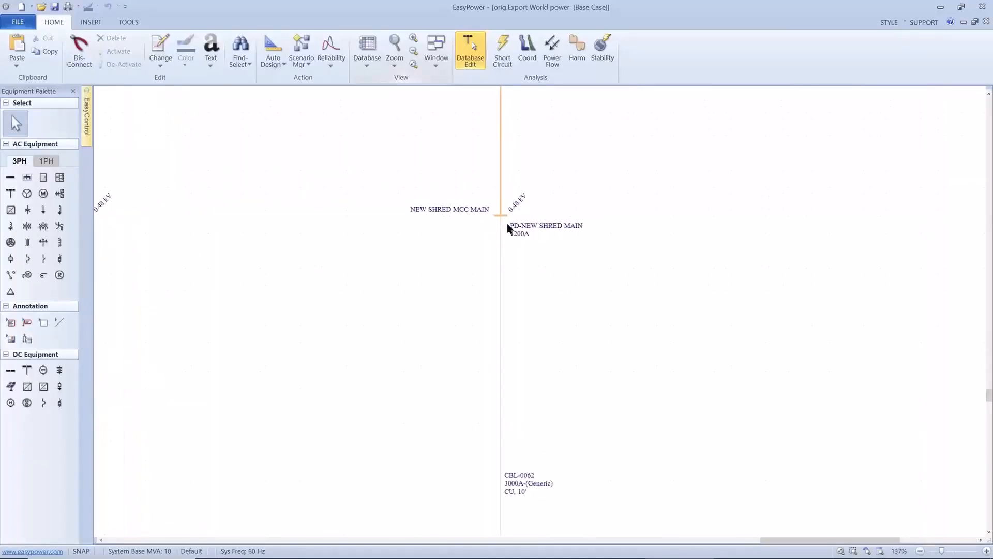
pyautogui.click(508, 225)
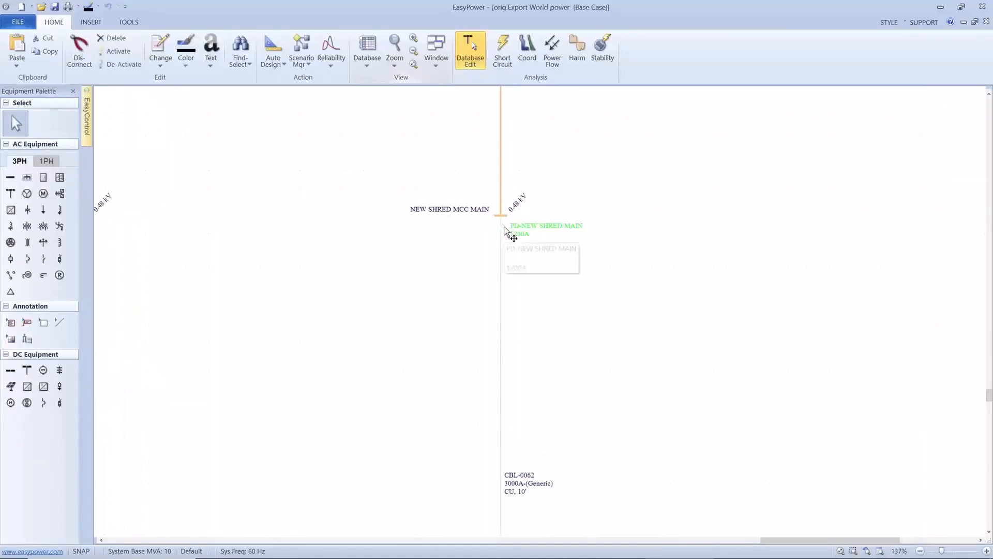
pyautogui.doubleClick(506, 228)
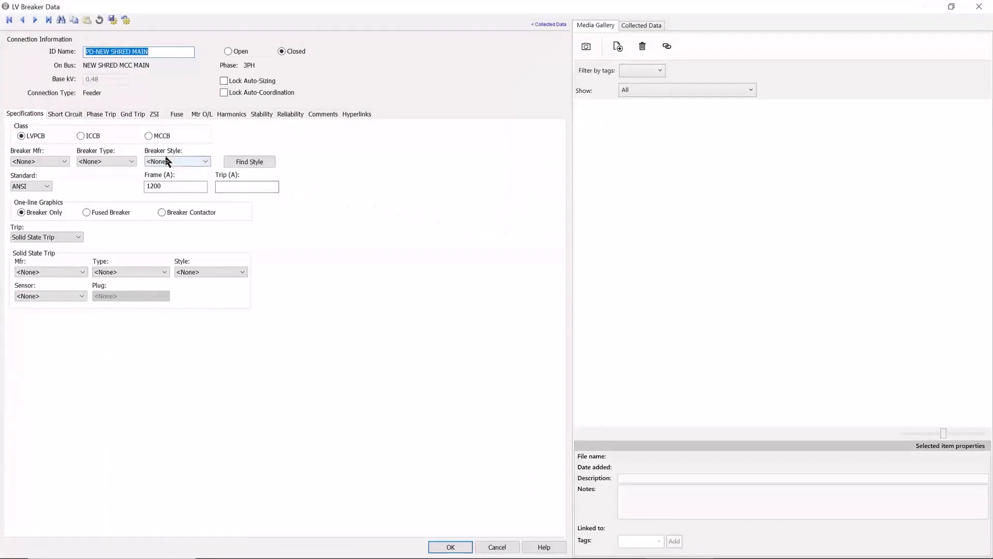
pyautogui.click(635, 26)
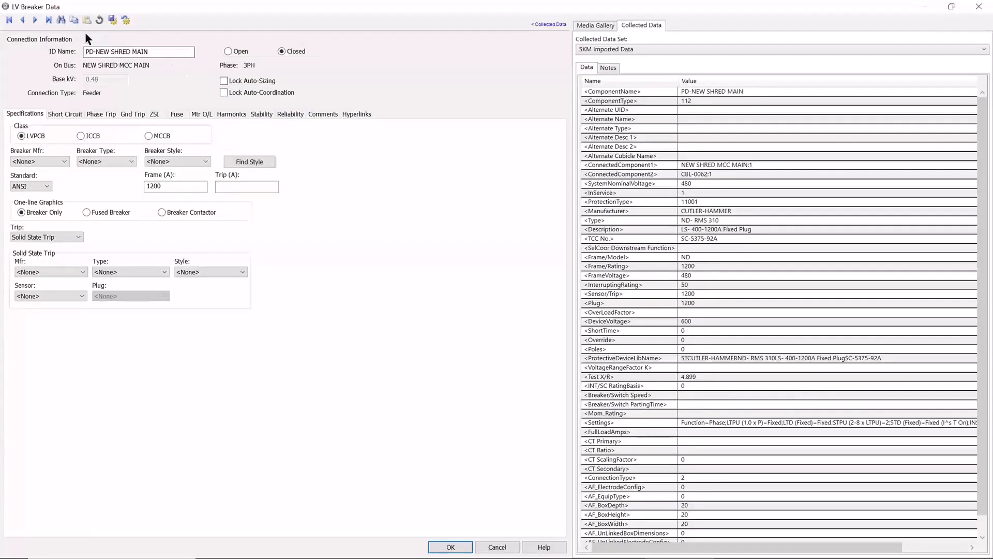
# Step: Advance two breaker records to PD-NS480-13-15-17 and review its short circuit, phase trip and ground trip settings, returning to its specifications
pyautogui.click(36, 20)
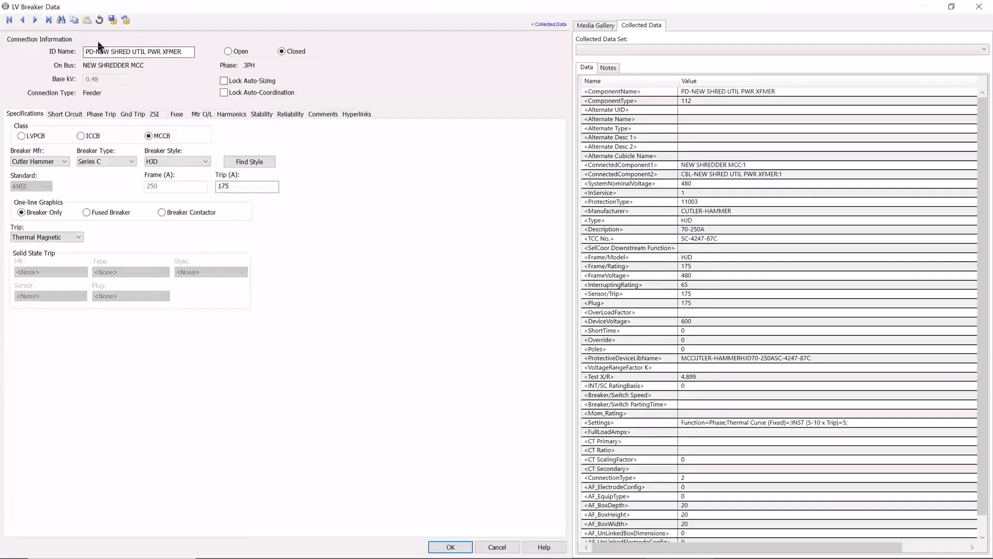
pyautogui.click(36, 21)
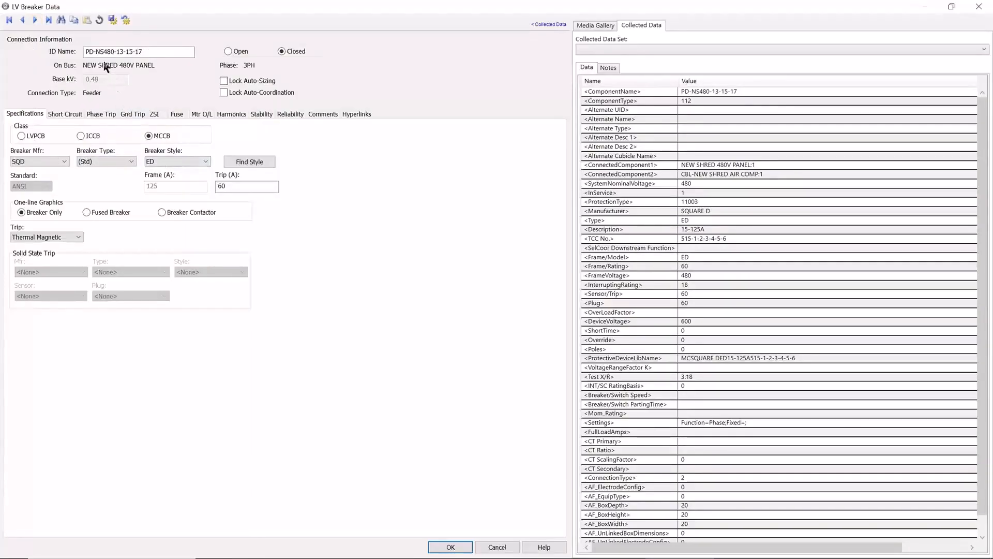
pyautogui.click(78, 114)
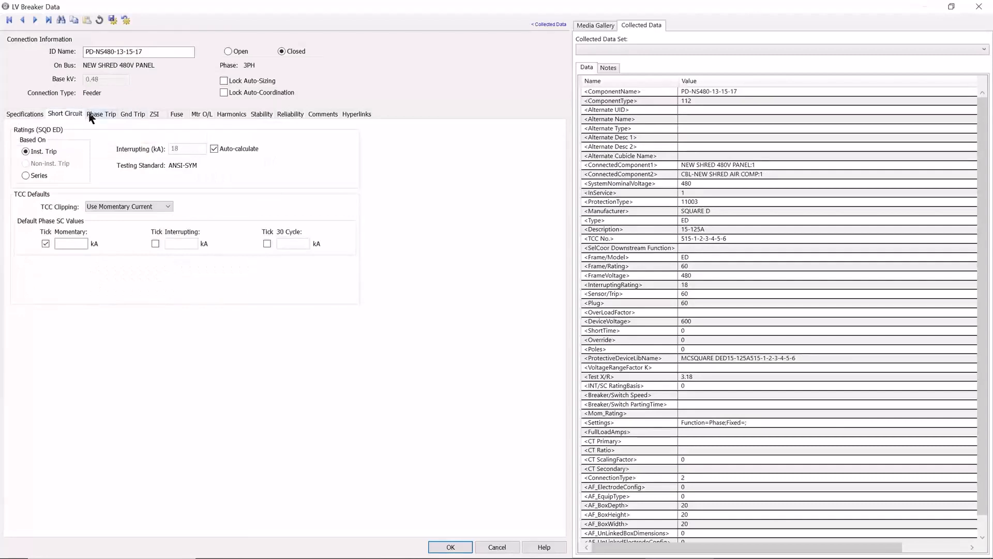
pyautogui.click(95, 114)
pyautogui.click(127, 117)
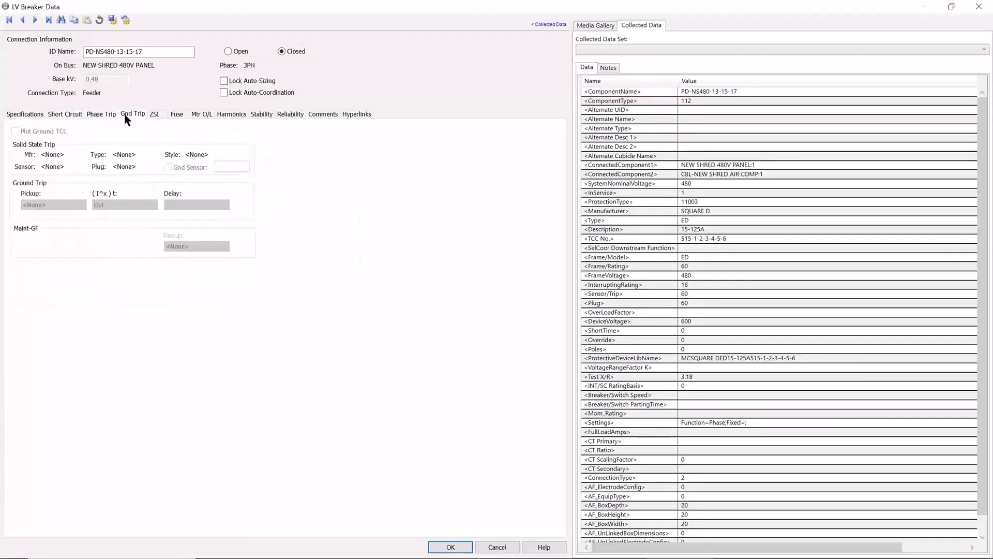
pyautogui.click(38, 115)
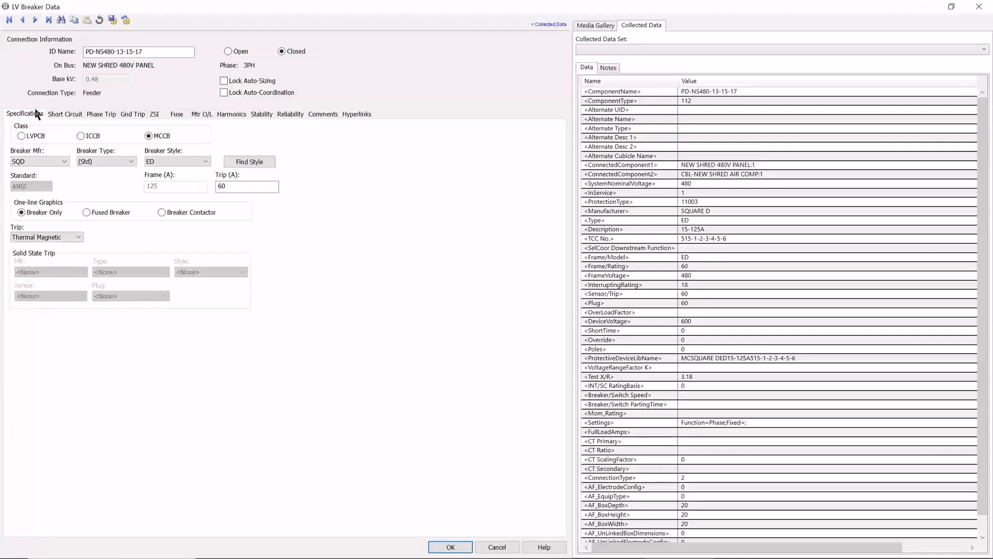
pyautogui.hotkey('alt', 'Tab')
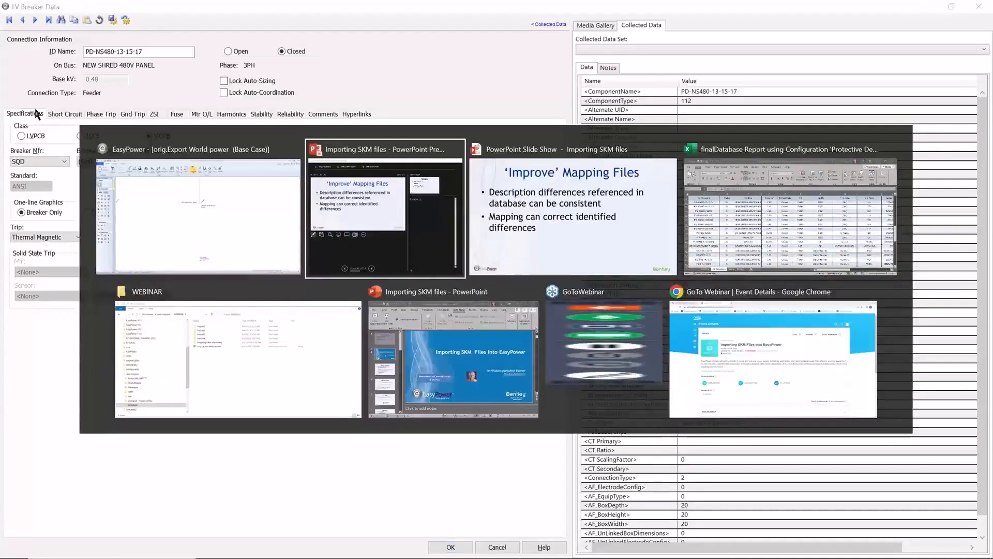
pyautogui.hotkey('alt', 'Tab')
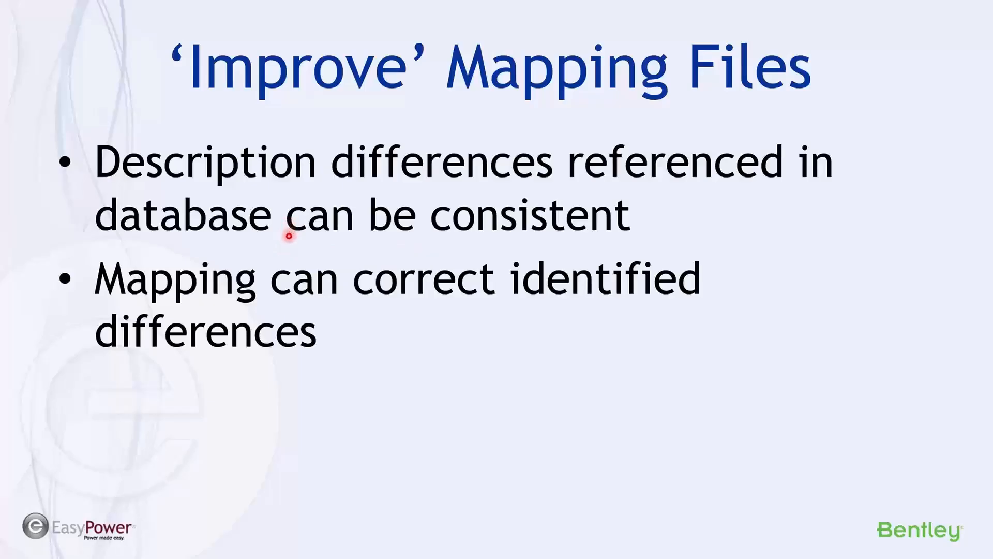
pyautogui.press('Right')
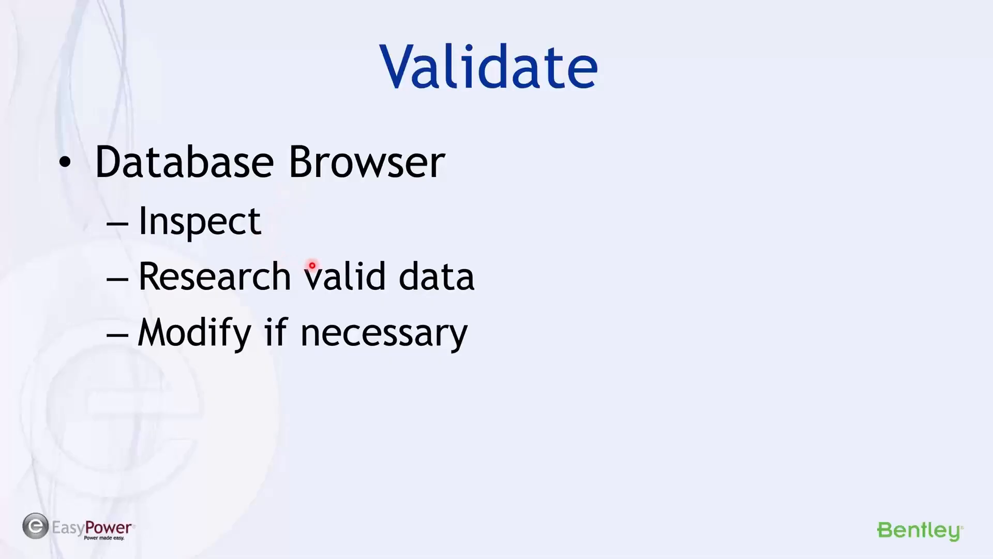
pyautogui.press('Right')
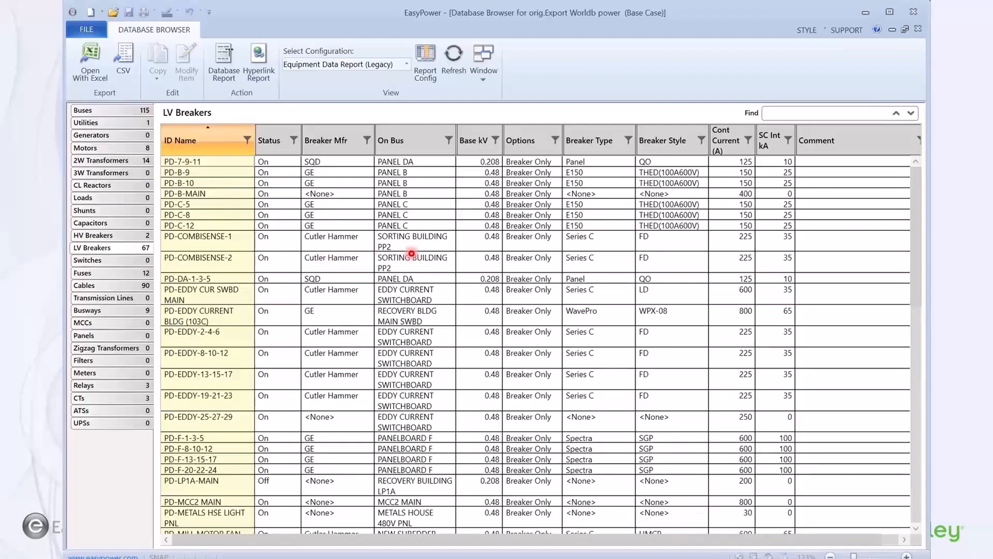
# Step: Switch to the WEBINAR folder in File Explorer and open the Mapping files folder inside Import1
pyautogui.hotkey('alt', 'Tab')
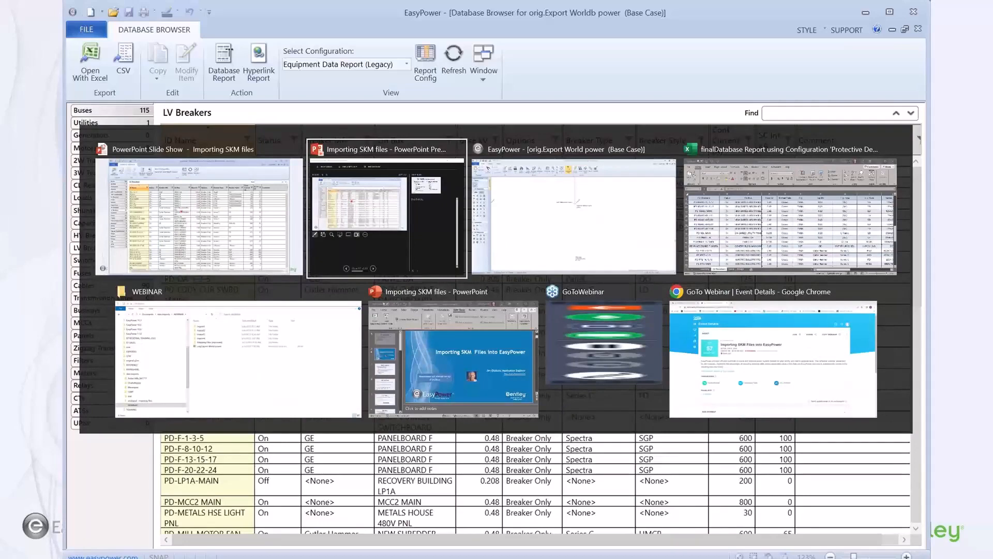
pyautogui.hotkey('alt', 'Tab')
pyautogui.hotkey('alt', 'Tab')
pyautogui.hotkey('alt', 'Tab')
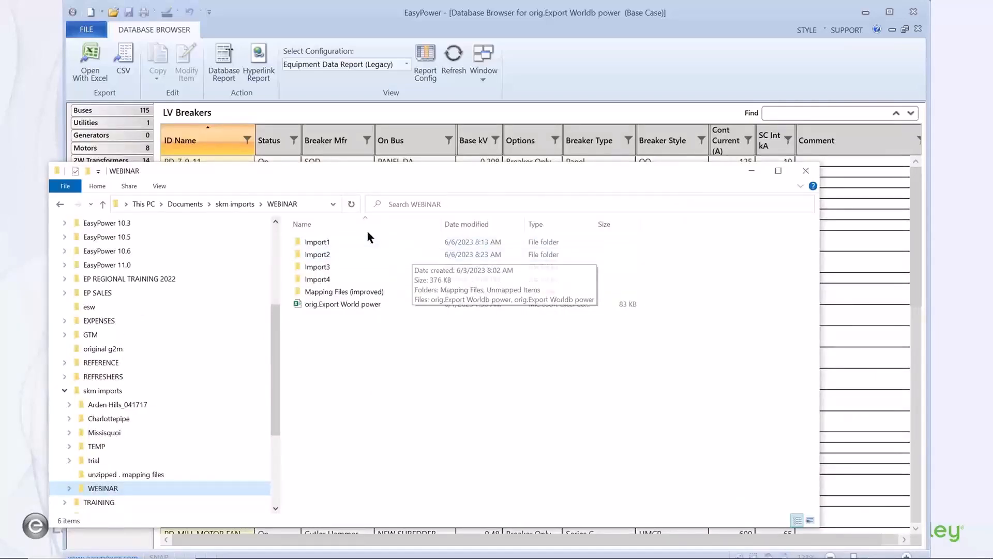
pyautogui.doubleClick(303, 242)
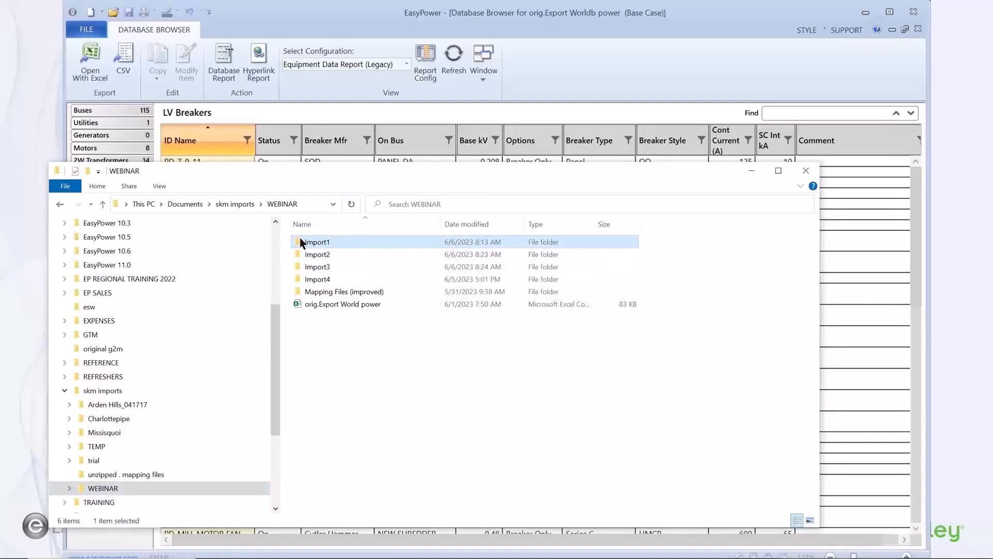
pyautogui.doubleClick(302, 241)
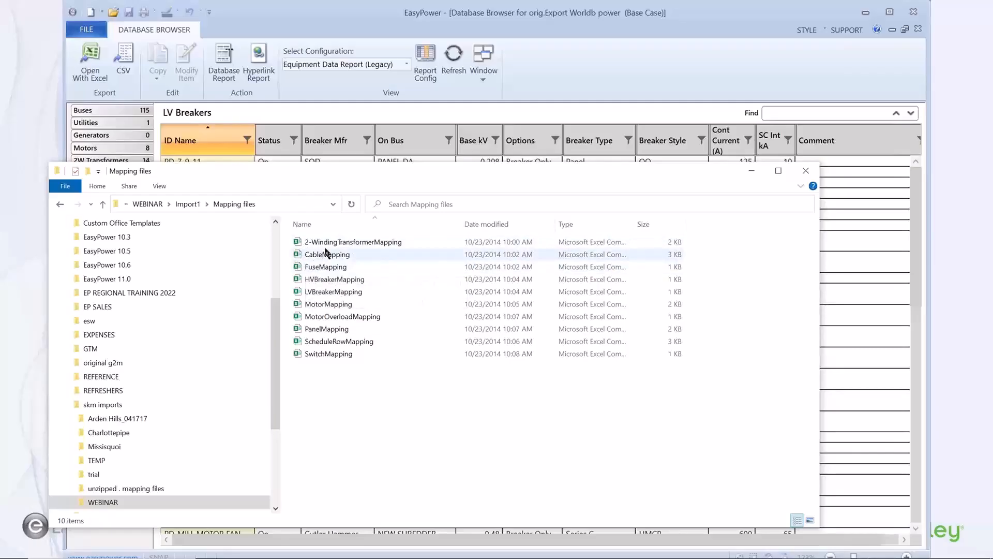
# Step: Open the 2-WindingTransformerMapping file in Excel, examine its column explanations and key column headers, and close it
pyautogui.moveTo(330, 246)
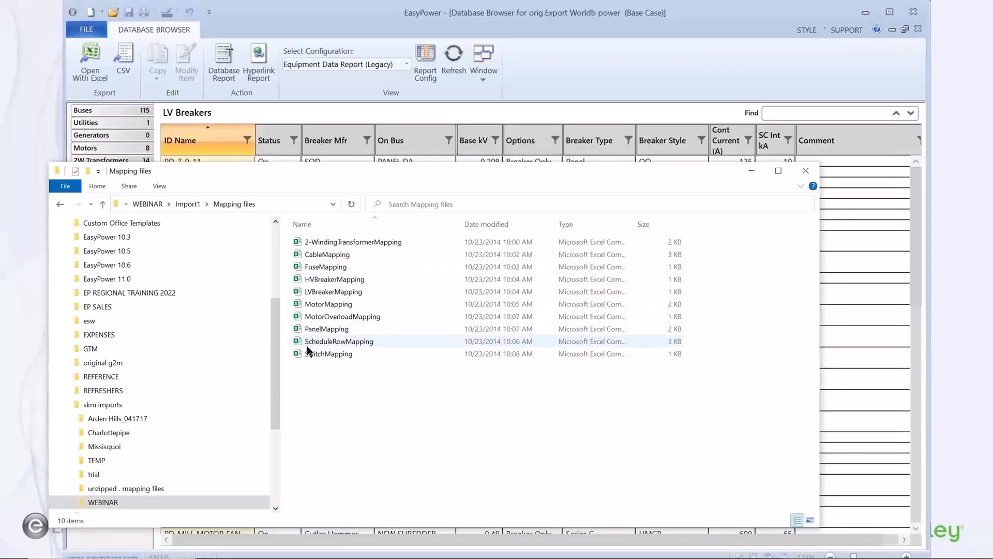
pyautogui.click(334, 244)
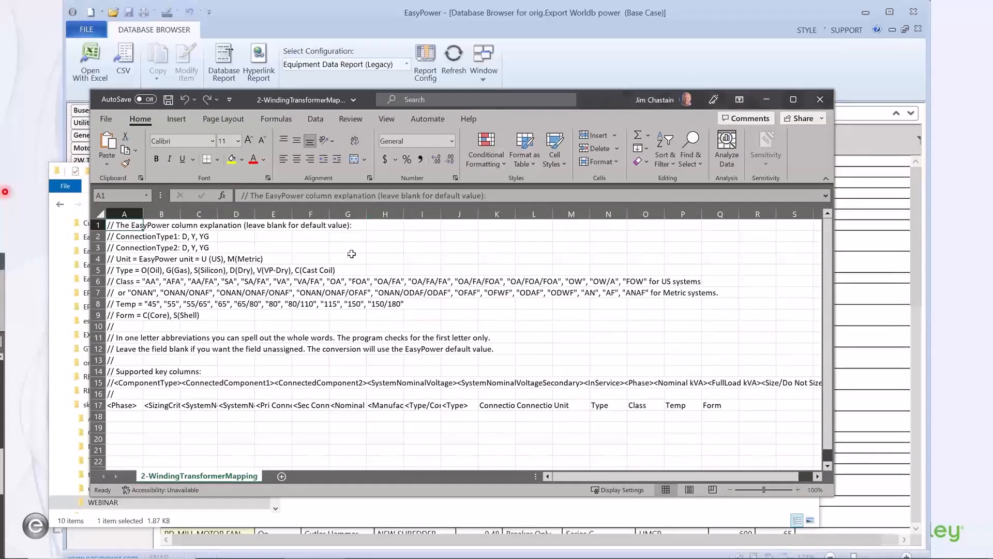
pyautogui.scroll(-3, 351, 254)
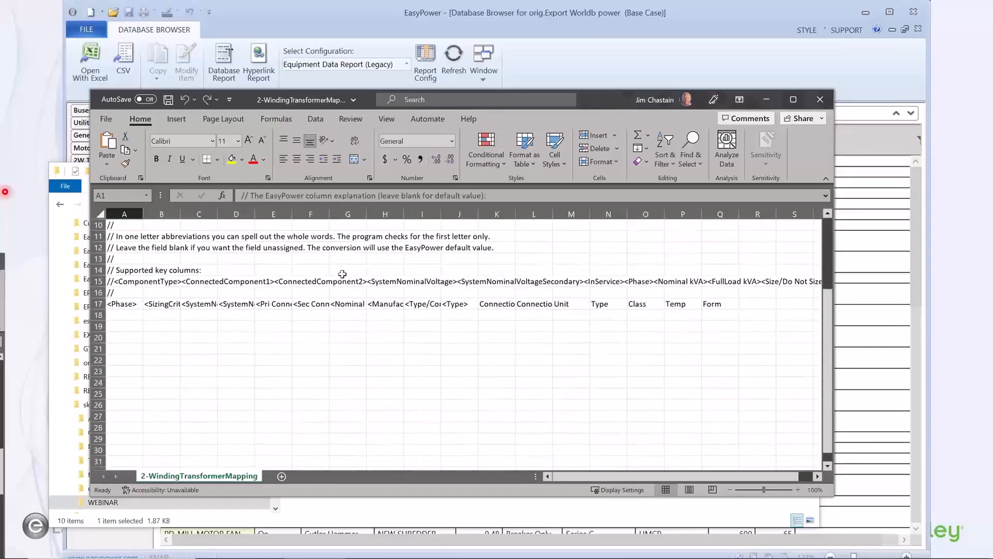
pyautogui.scroll(-1, 342, 274)
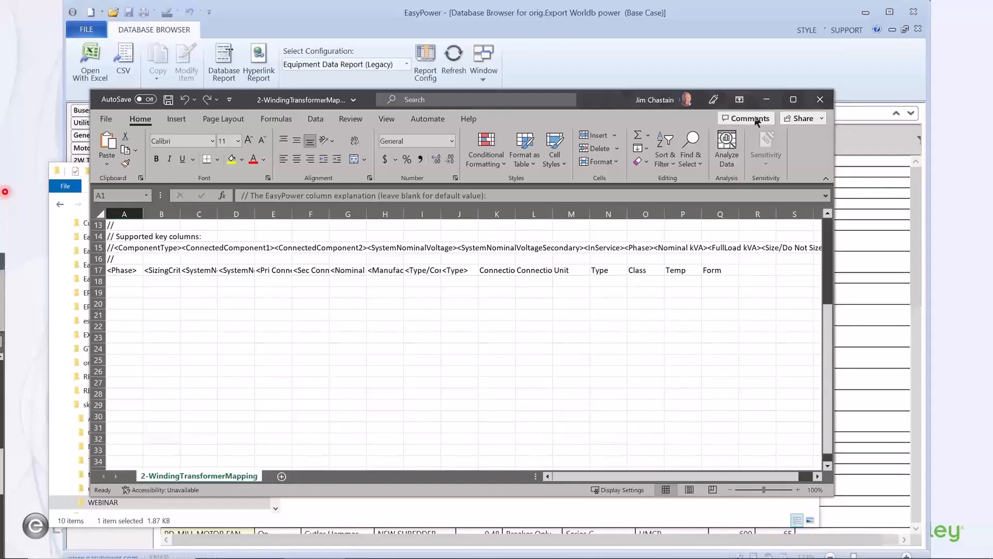
pyautogui.click(820, 100)
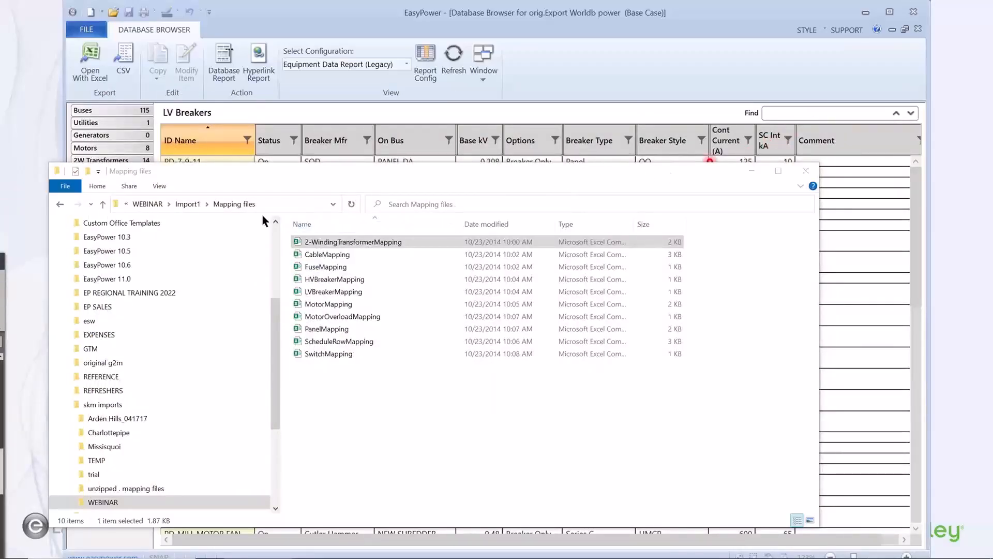
# Step: Go back up to the WEBINAR folder and open the Mapping Files folder inside Import2
pyautogui.click(104, 203)
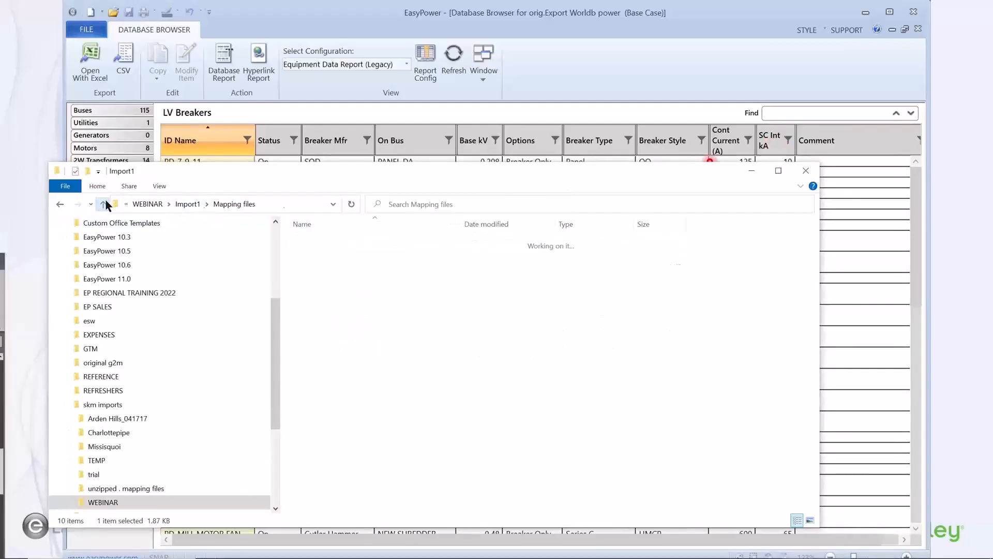
pyautogui.click(104, 204)
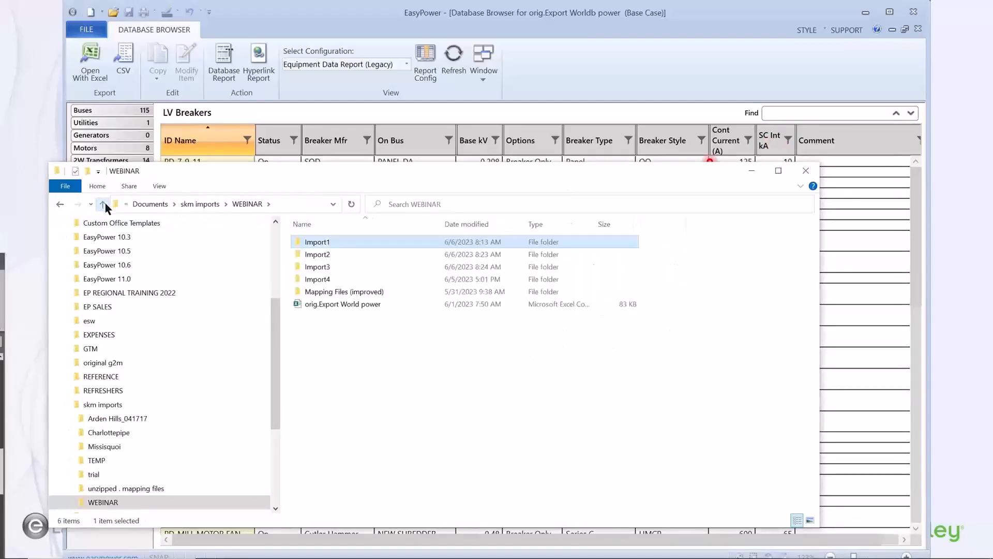
pyautogui.doubleClick(296, 253)
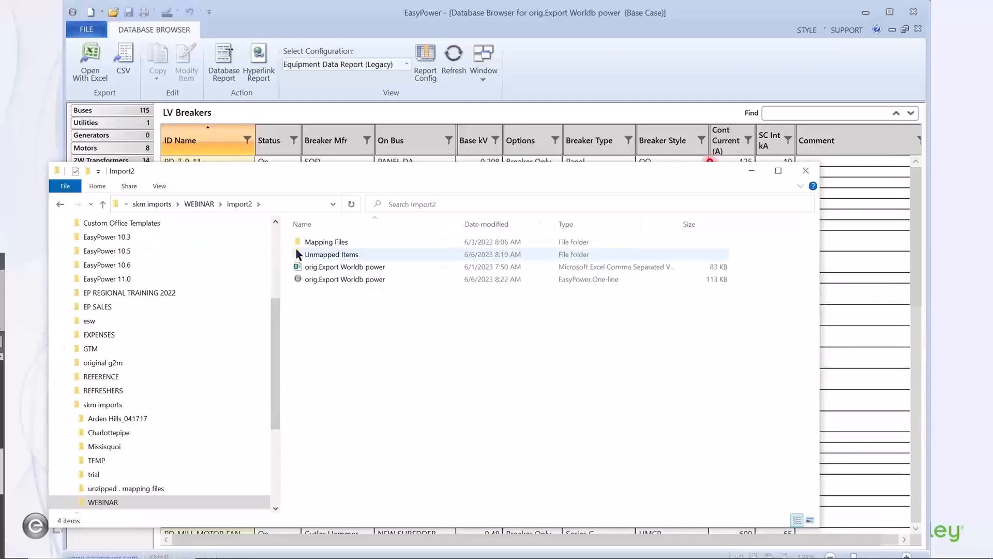
pyautogui.doubleClick(296, 242)
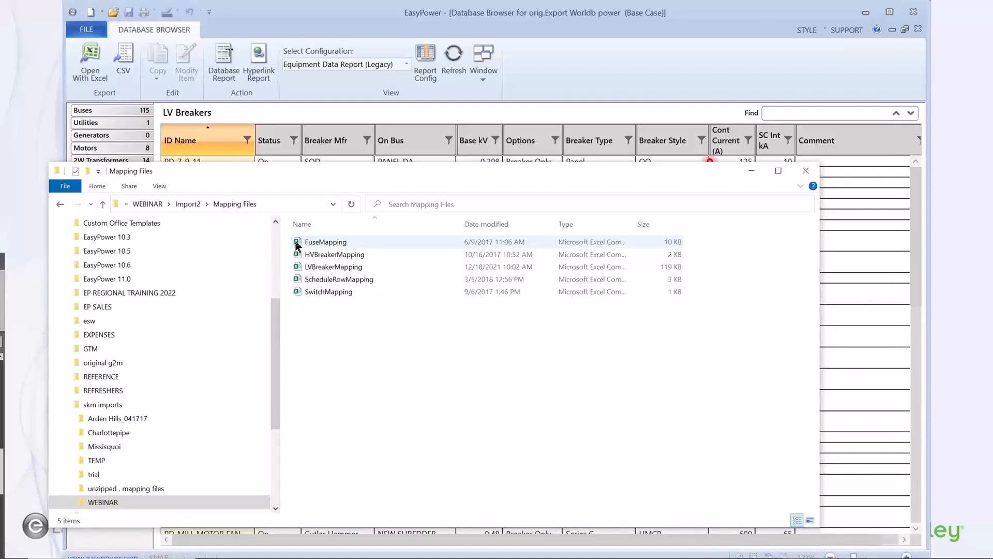
# Step: Open the LVBreakerMapping file from Import2 and bring its Excel window to the front
pyautogui.click(295, 267)
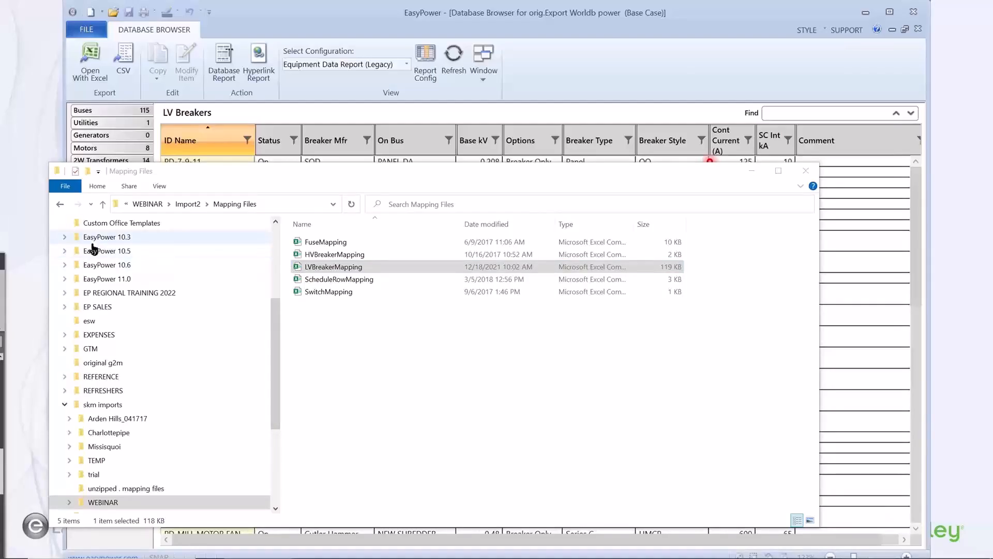
pyautogui.rightClick(297, 269)
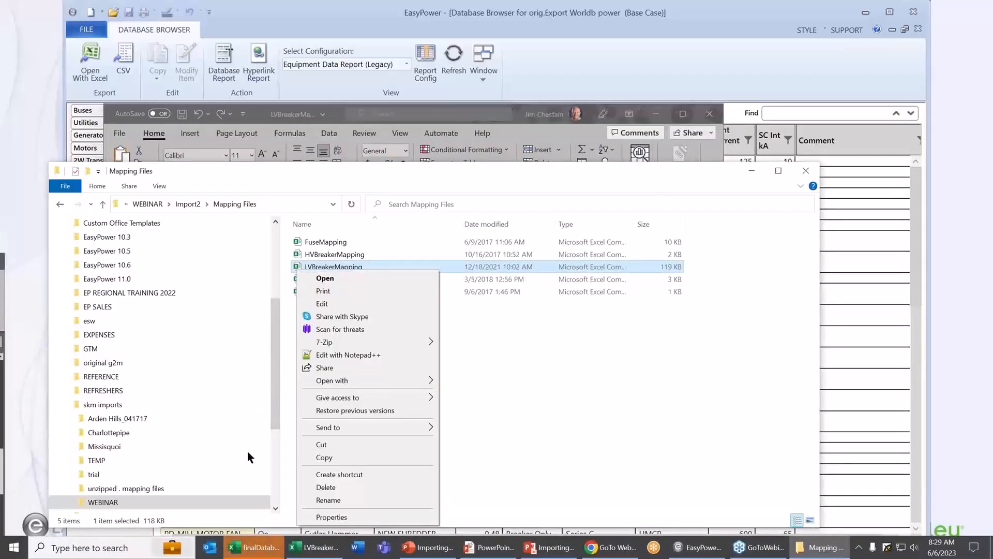
pyautogui.click(236, 547)
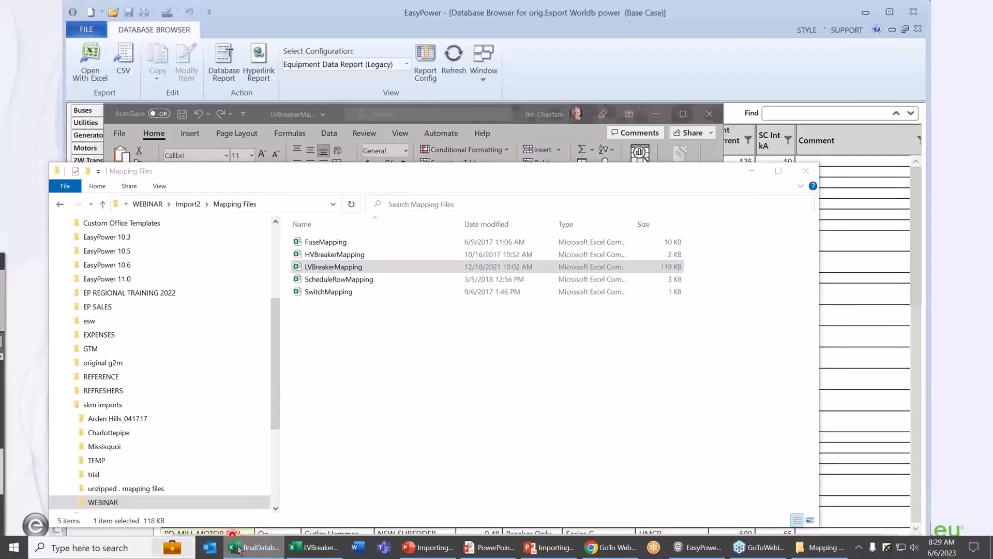
pyautogui.click(314, 547)
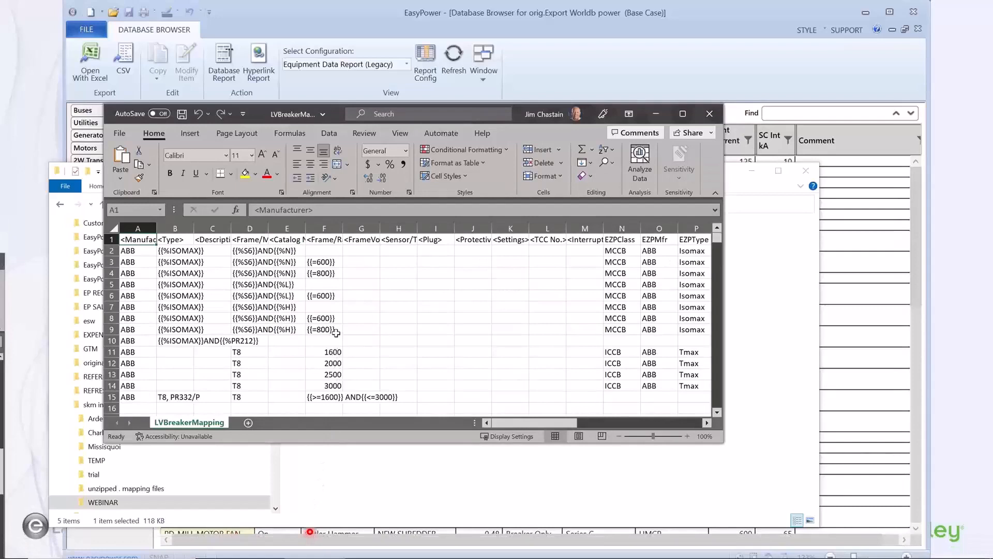
# Step: Browse the ABB rows of the LVBreakerMapping worksheet and freeze its top header row
pyautogui.scroll(-4, 332, 324)
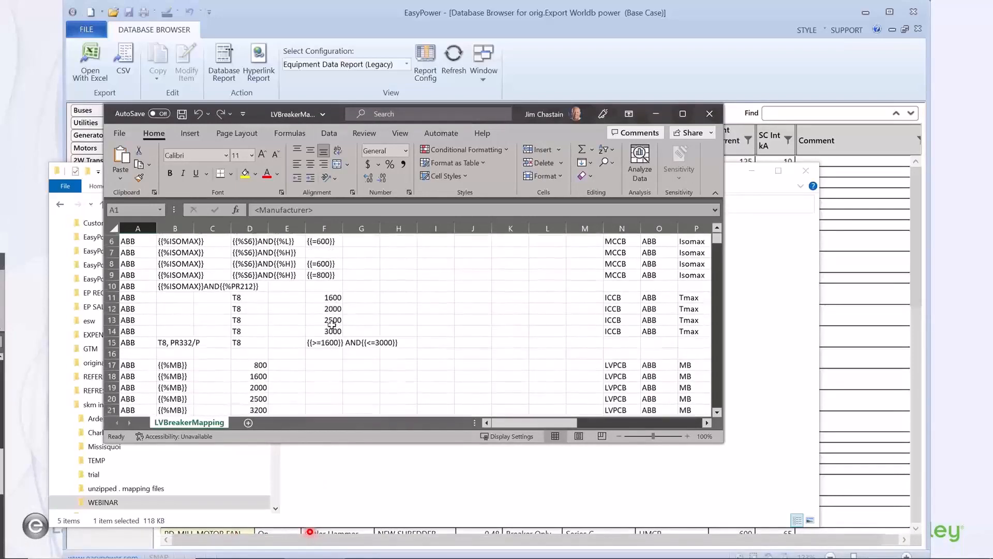
pyautogui.scroll(-2, 331, 327)
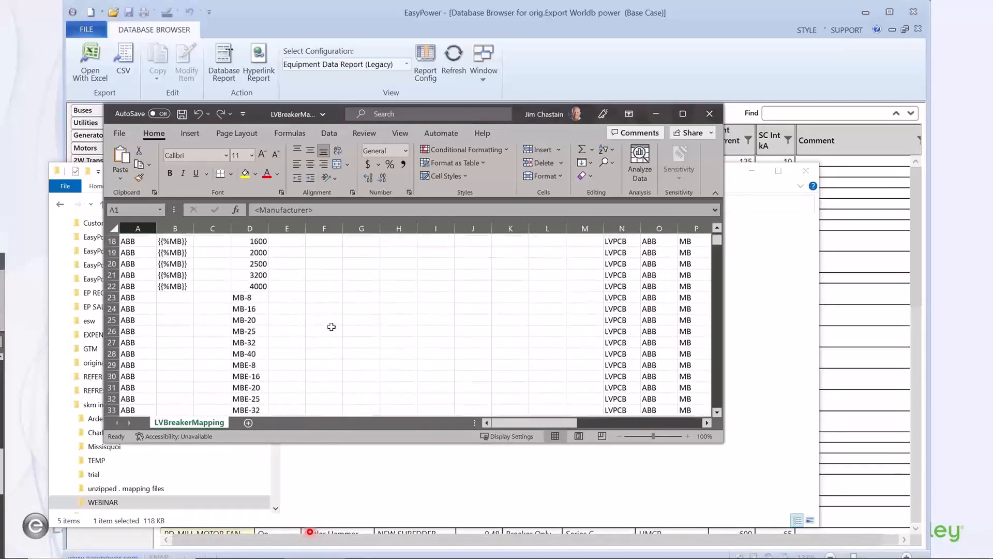
pyautogui.scroll(4, 334, 327)
pyautogui.scroll(2, 334, 326)
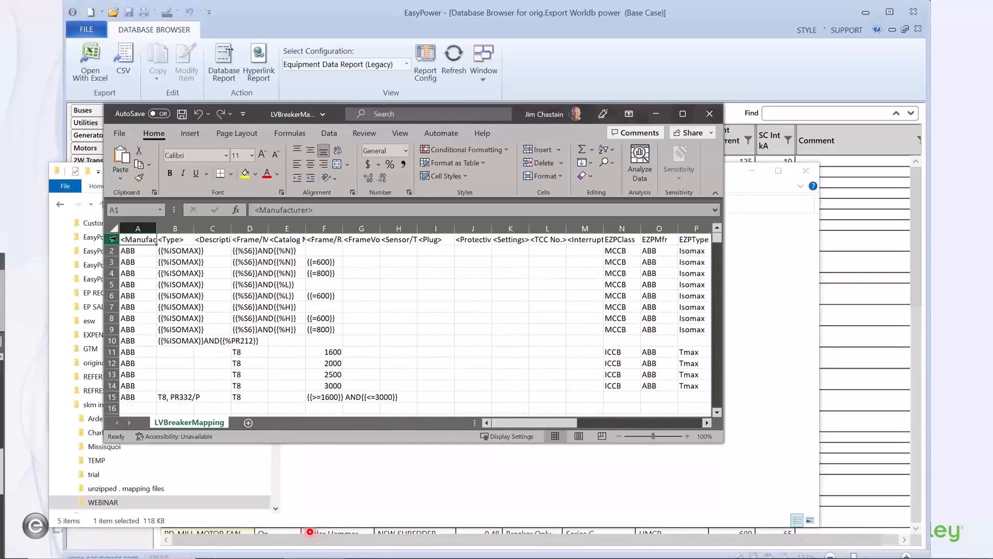
pyautogui.click(113, 239)
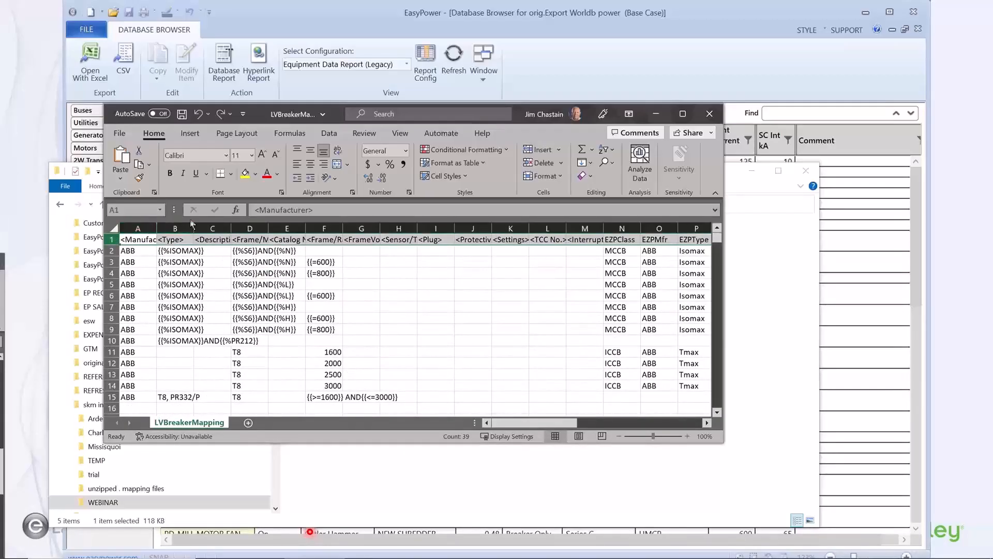
pyautogui.click(400, 133)
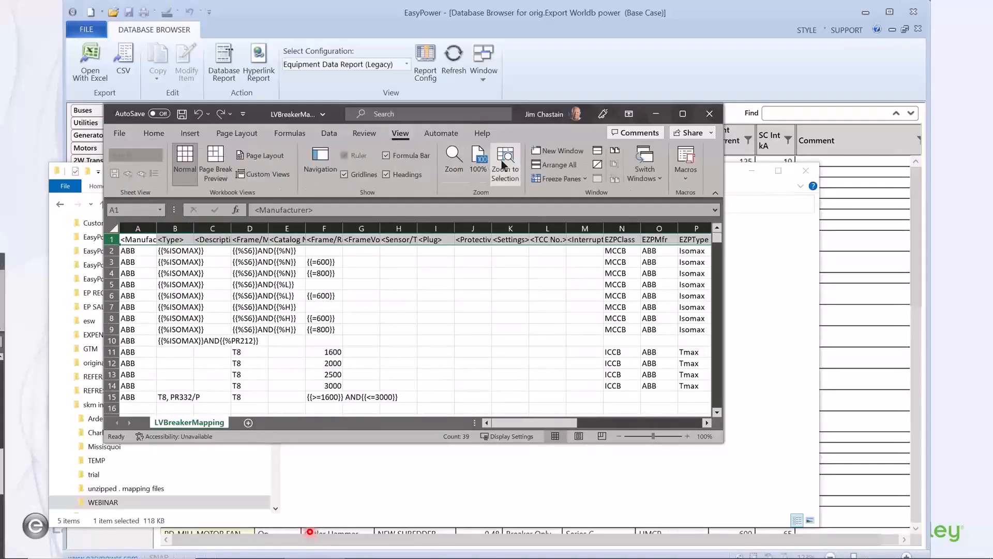
pyautogui.click(534, 179)
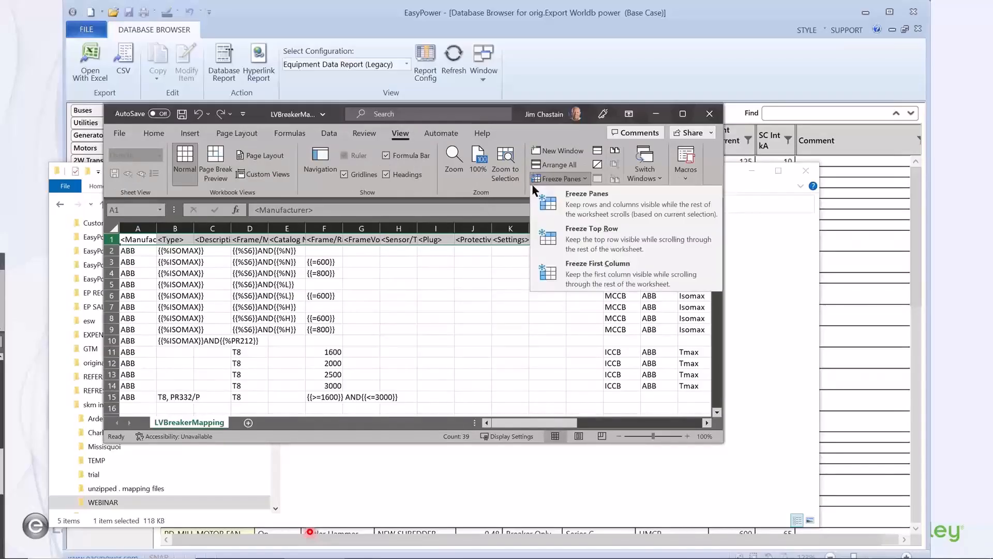
pyautogui.click(546, 231)
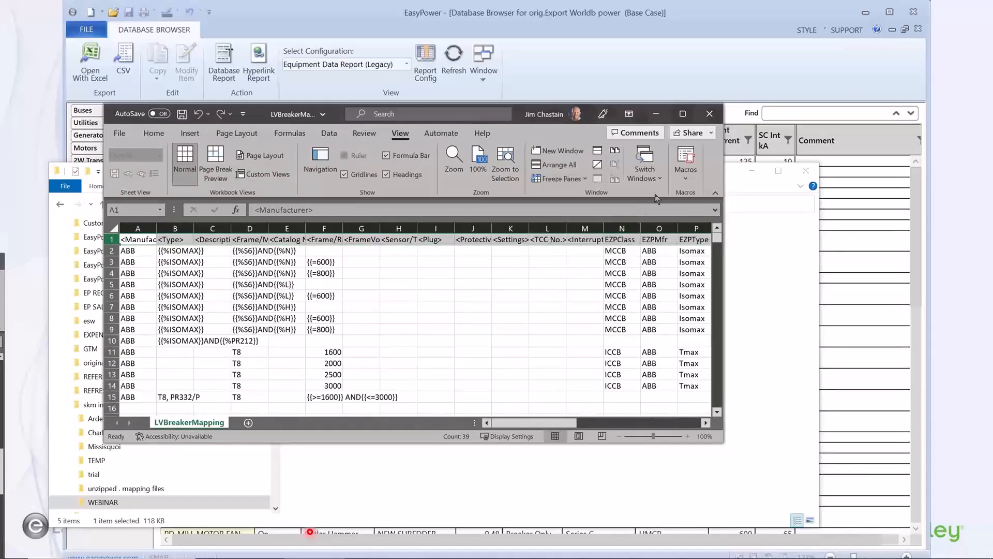
# Step: Maximize the LVBreakerMapping workbook, examine how the breaker rows map to the EZP columns, and minimize it
pyautogui.click(685, 119)
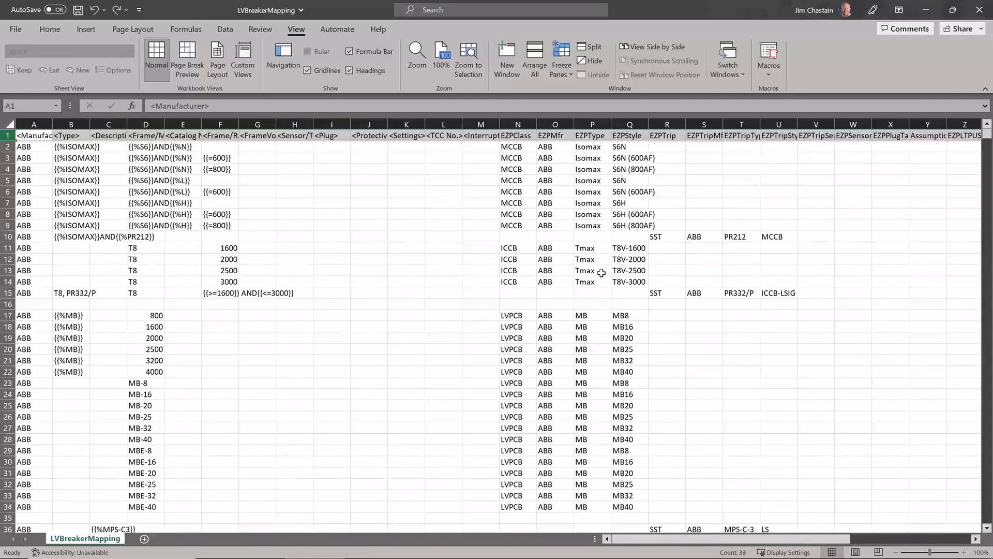
pyautogui.scroll(-4, 146, 351)
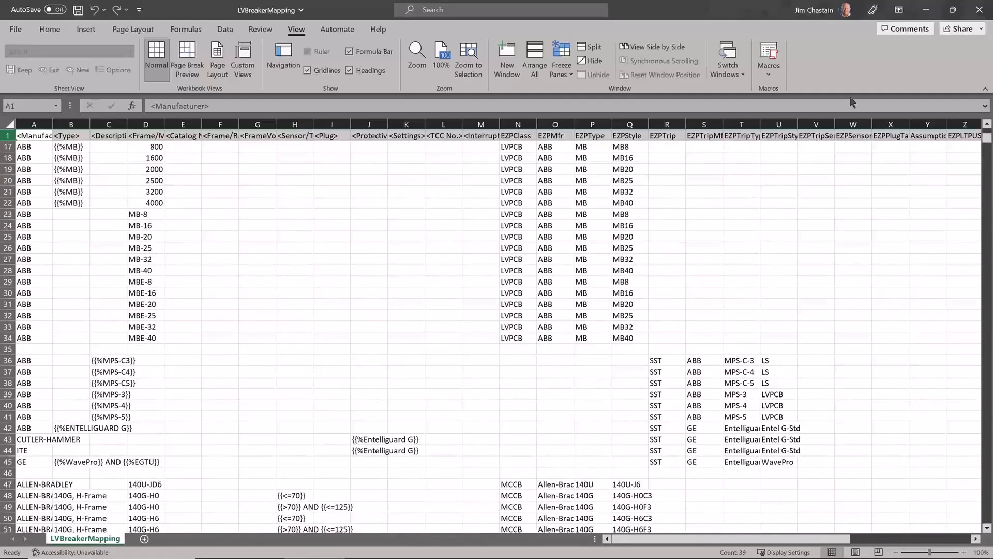
pyautogui.click(925, 16)
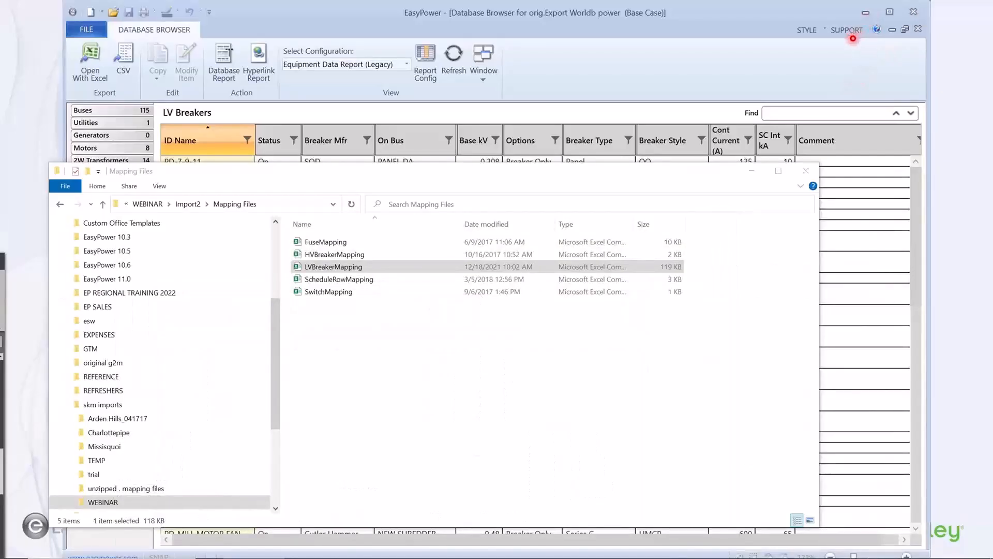
# Step: Switch to the Importing SKM files slide show in PowerPoint and show the slide on items imported without data and items not imported
pyautogui.hotkey('alt', 'Tab')
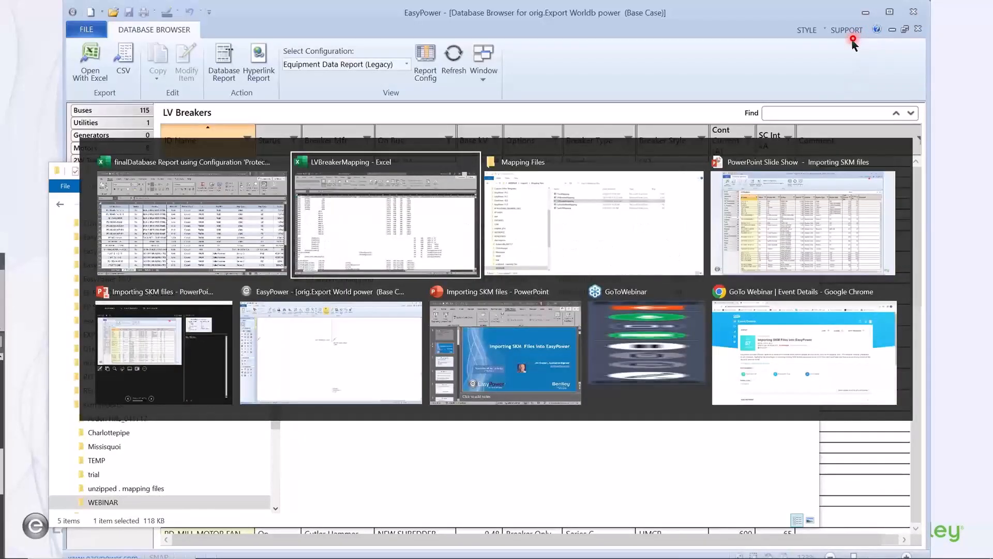
pyautogui.hotkey('alt', 'Tab')
pyautogui.hotkey('alt', 'Tab')
pyautogui.hotkey('alt', 'Tab')
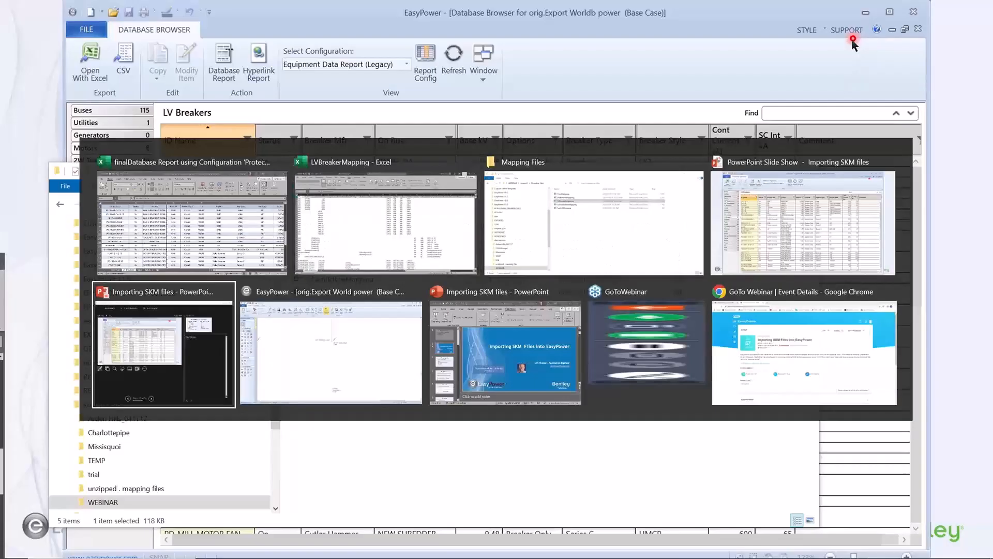
pyautogui.hotkey('alt', 'Tab')
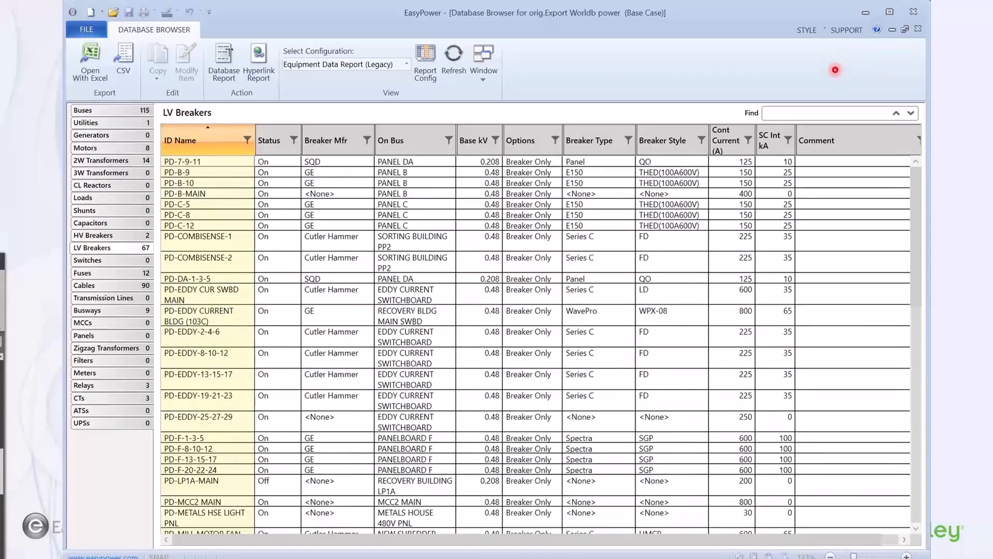
pyautogui.hotkey('alt', 'Tab')
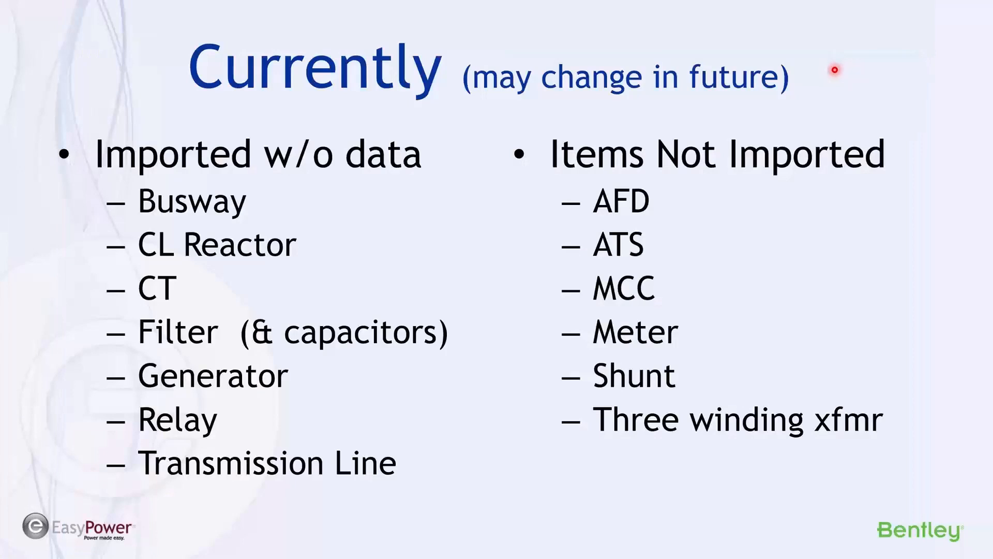
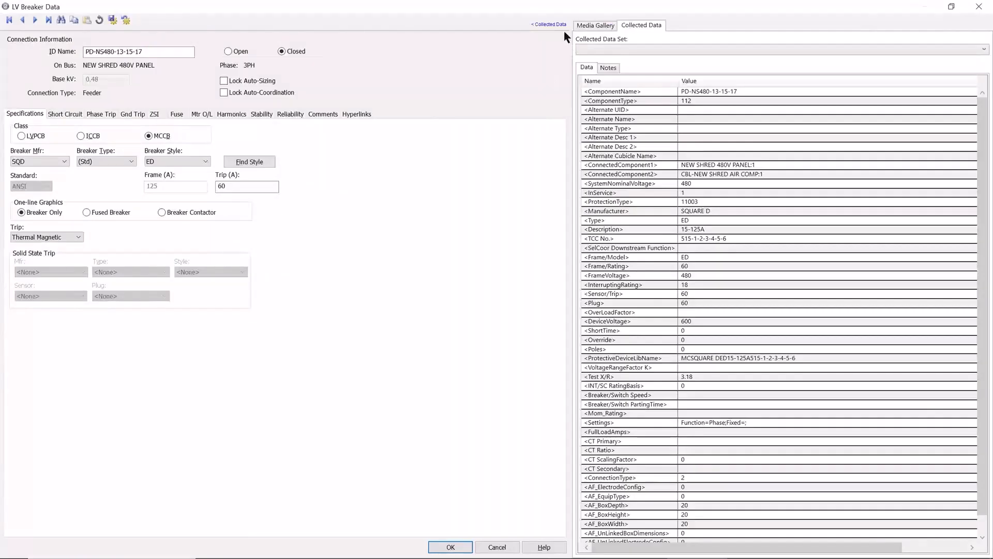
# Step: Close the breaker's data dialog with its collected data and close the orig.Export World power one-line without saving changes
pyautogui.click(562, 25)
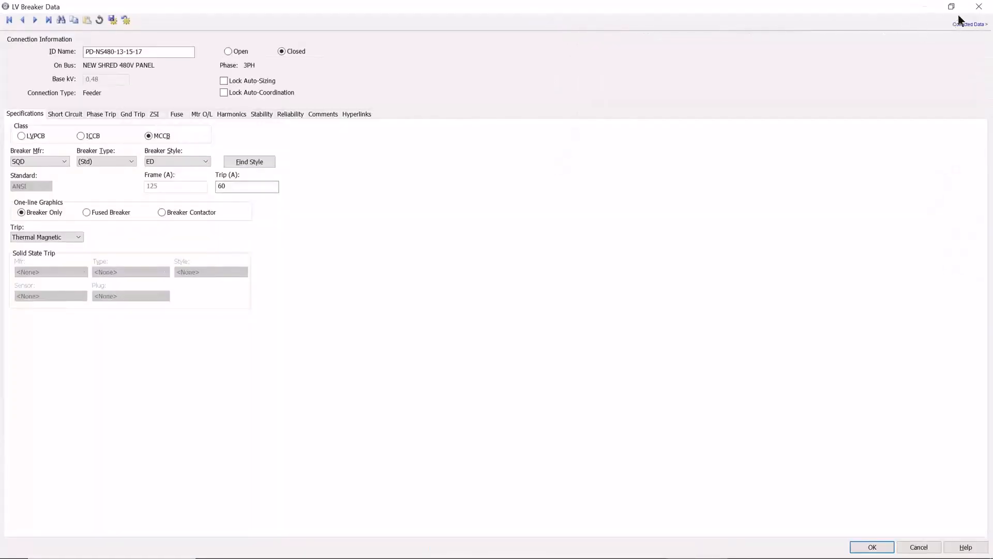
pyautogui.click(861, 544)
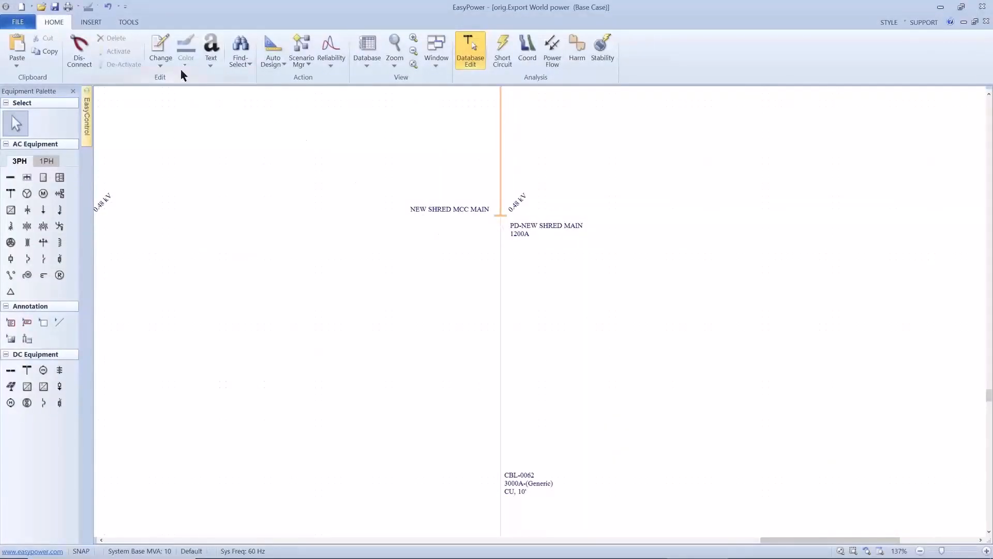
pyautogui.click(18, 22)
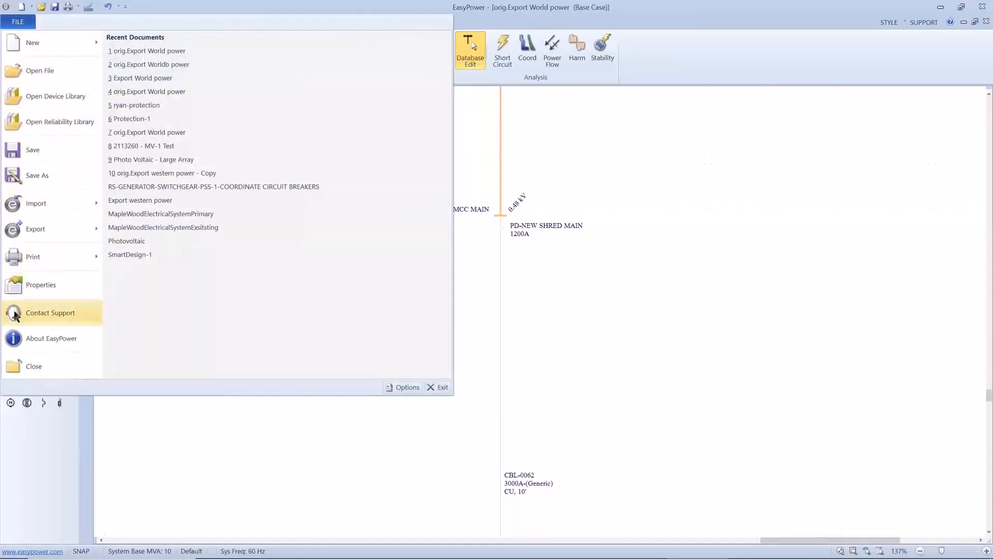
pyautogui.click(14, 363)
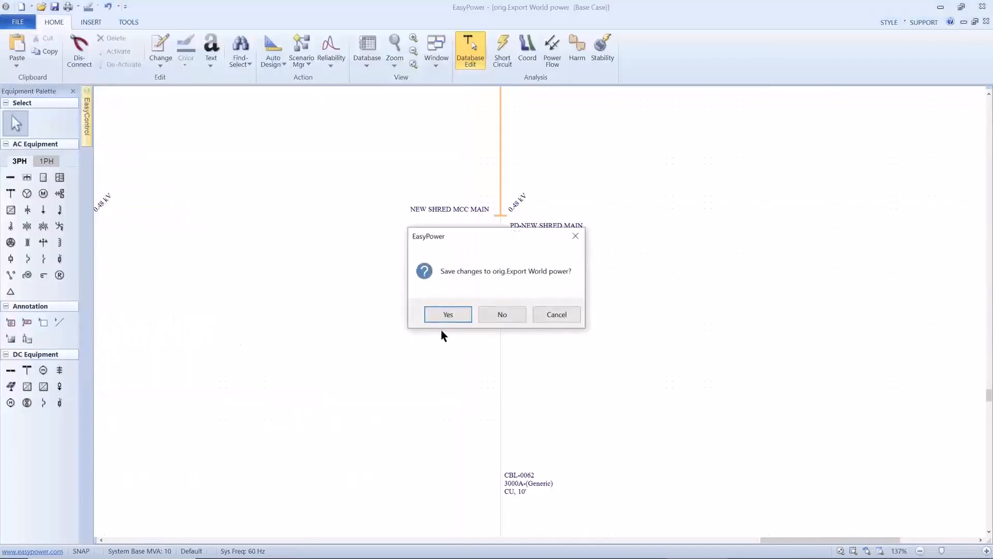
pyautogui.click(482, 313)
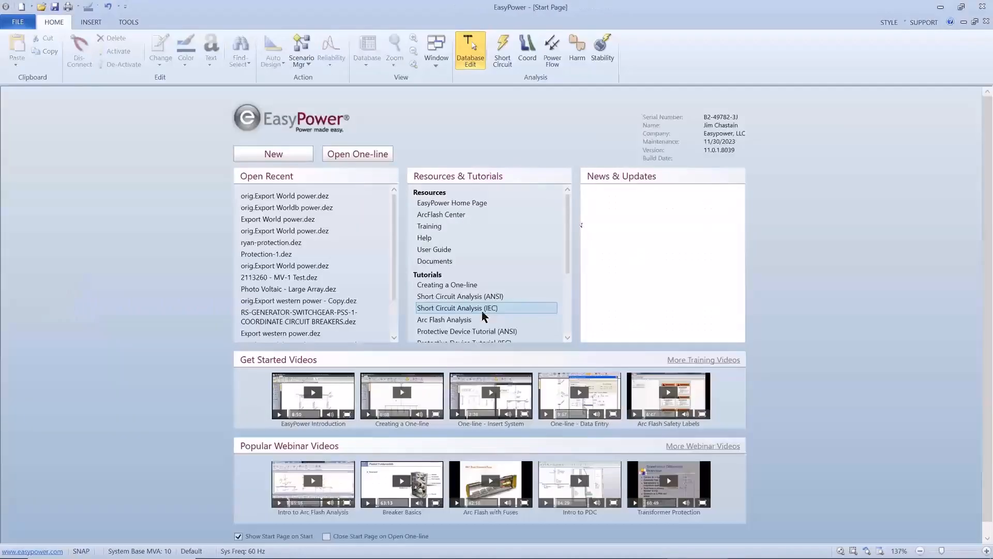
# Step: Open the Export World power one-line from the Import4 folder in WEBINAR
pyautogui.click(363, 156)
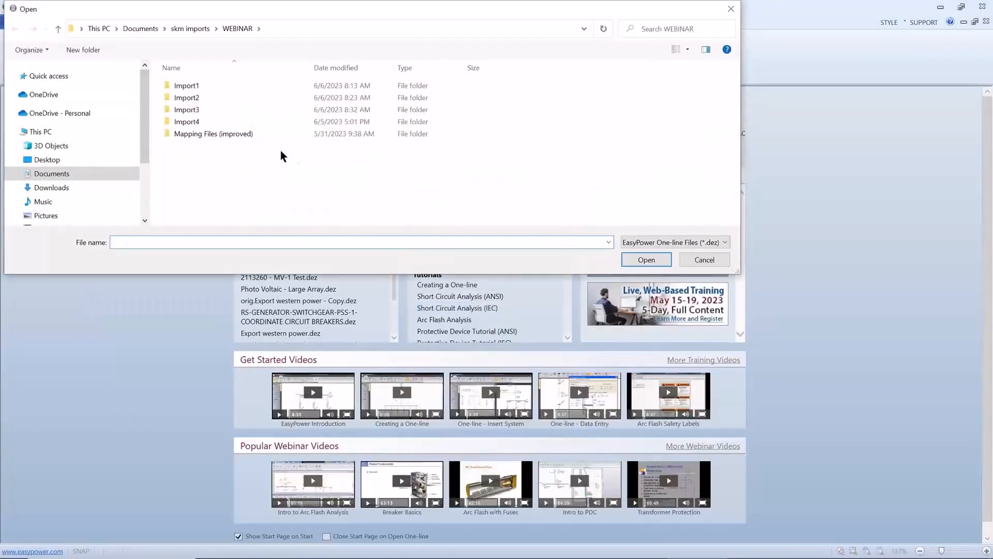
pyautogui.doubleClick(194, 120)
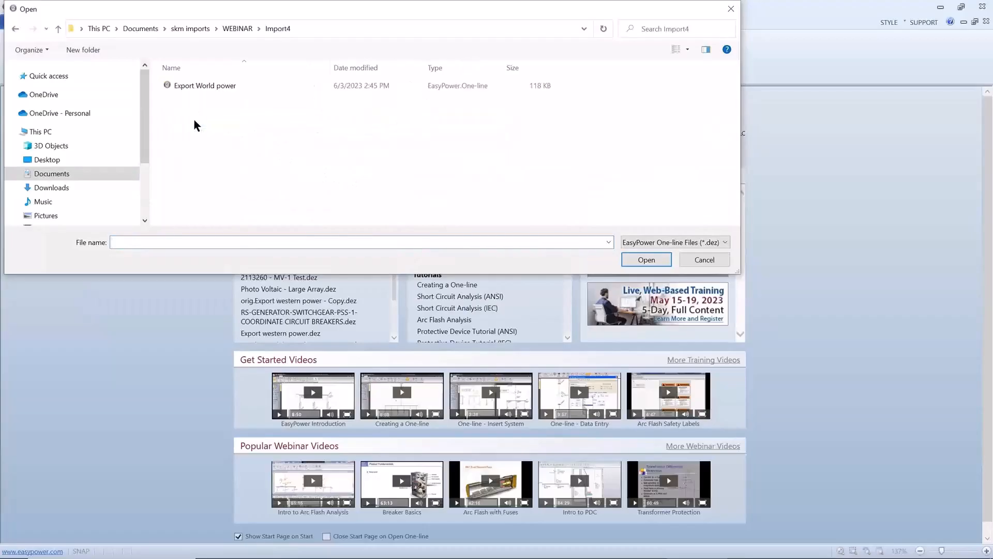
pyautogui.click(201, 89)
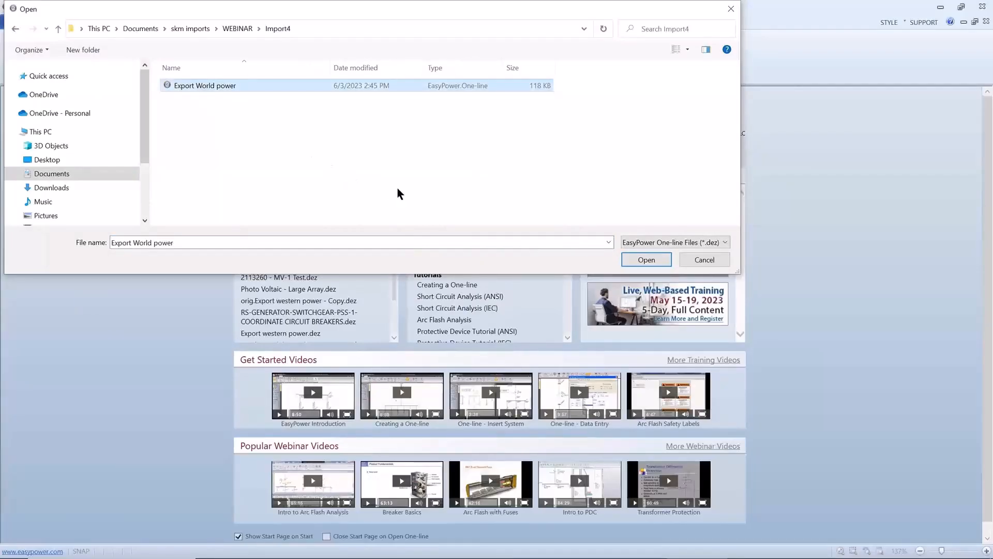
pyautogui.click(641, 265)
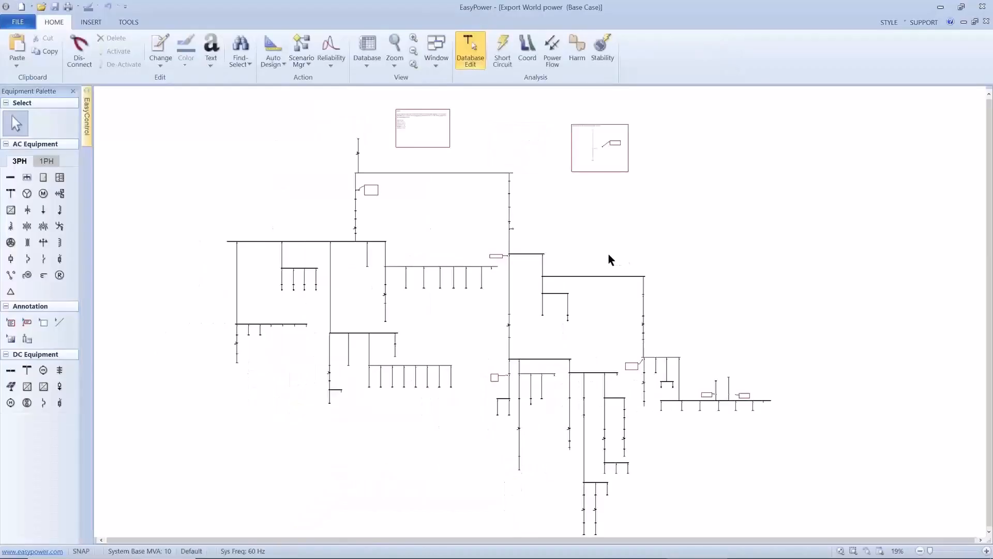
pyautogui.moveTo(608, 253); pyautogui.dragTo(612, 240)
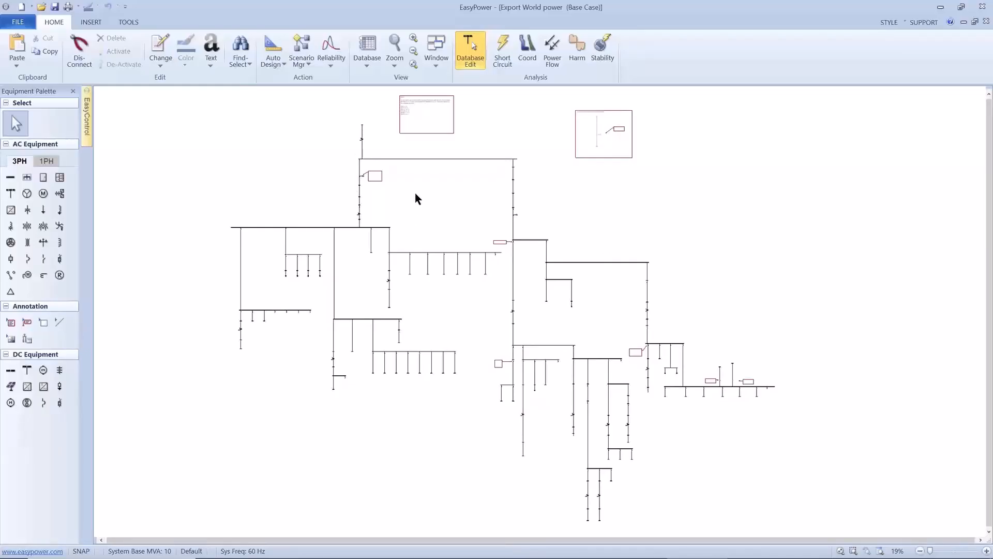
# Step: Run a short-circuit analysis faulting all buses and display the arc flash hazard results on the one-line
pyautogui.click(498, 67)
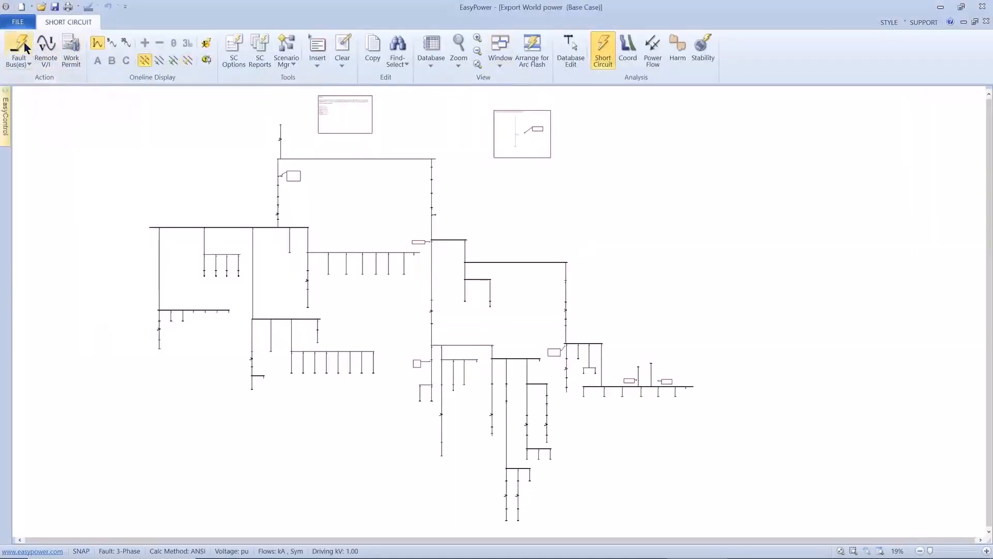
pyautogui.click(24, 63)
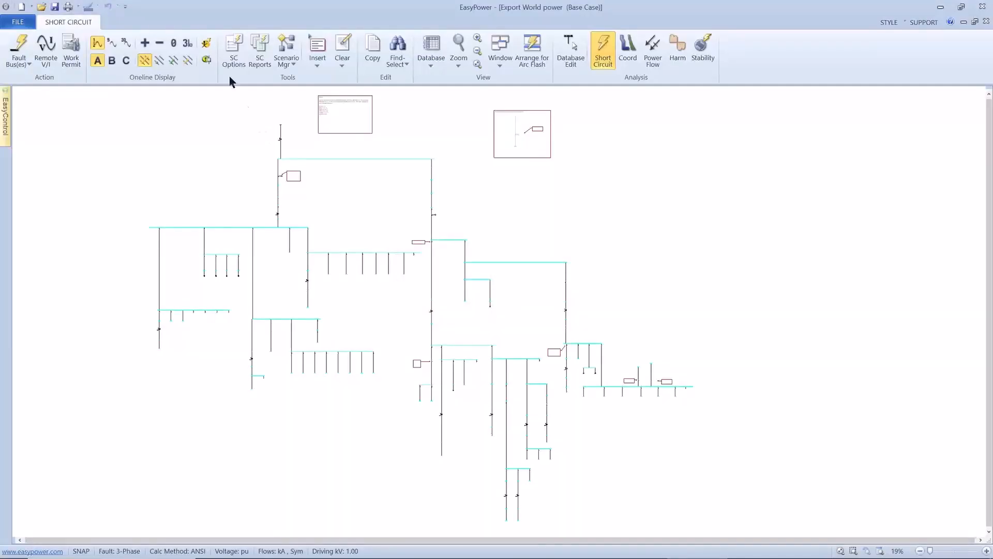
pyautogui.click(206, 60)
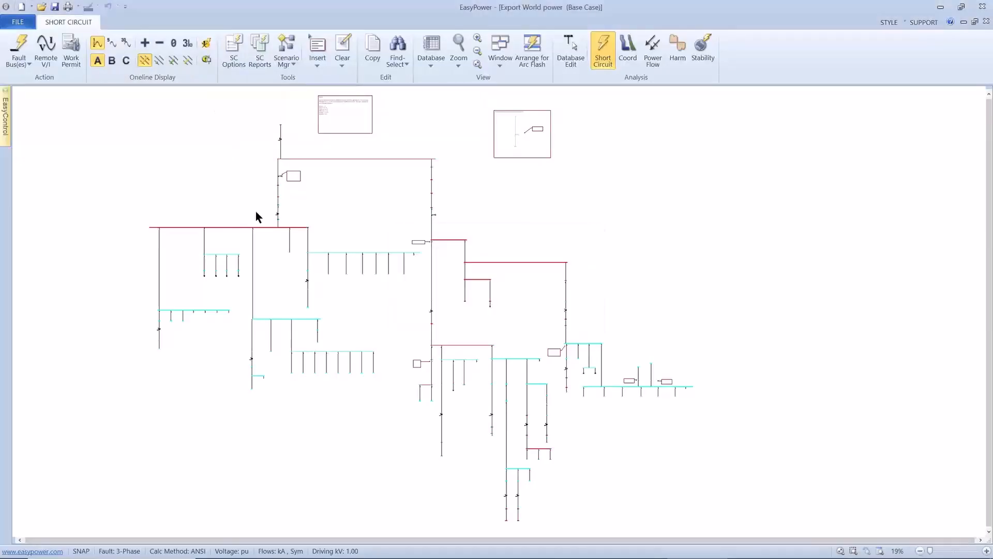
pyautogui.scroll(1, 255, 219)
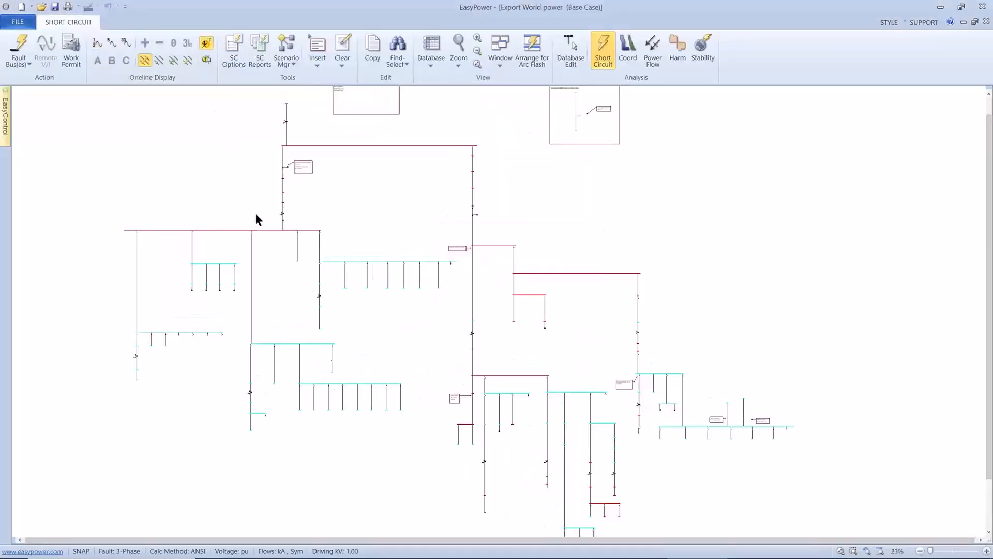
pyautogui.moveTo(256, 214); pyautogui.dragTo(268, 193)
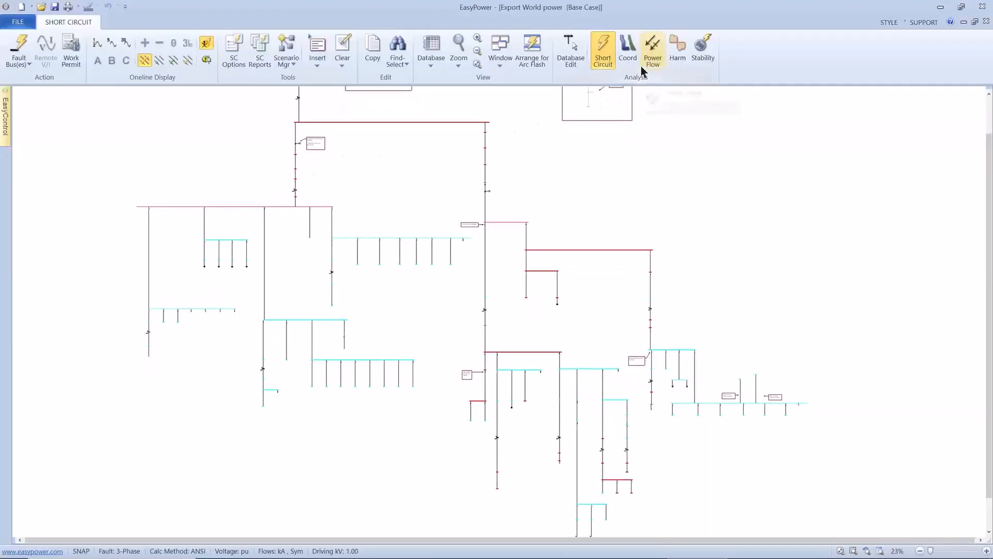
# Step: Solve the balanced power flow and examine the results at the feeders below RECOVERY BLDG MAIN SWBD
pyautogui.click(650, 53)
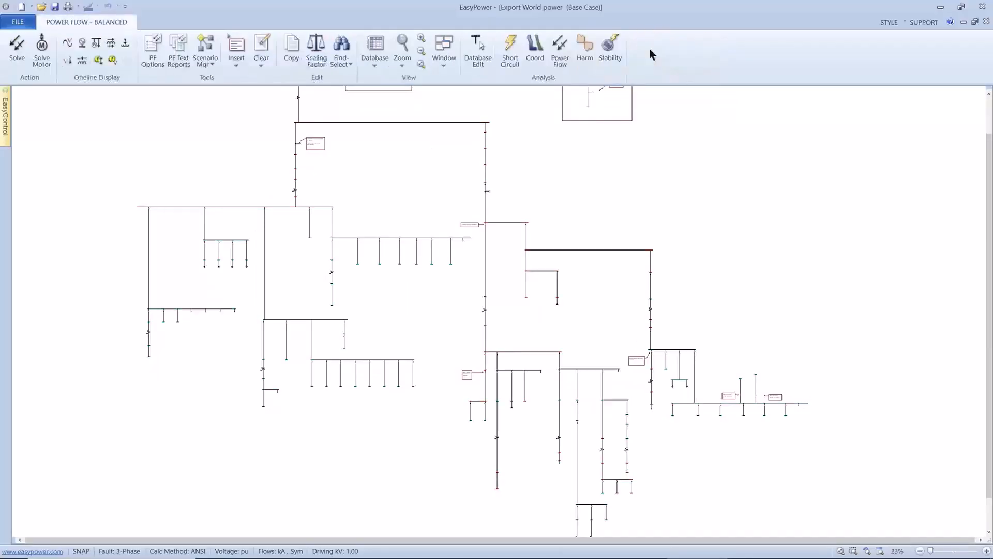
pyautogui.click(25, 50)
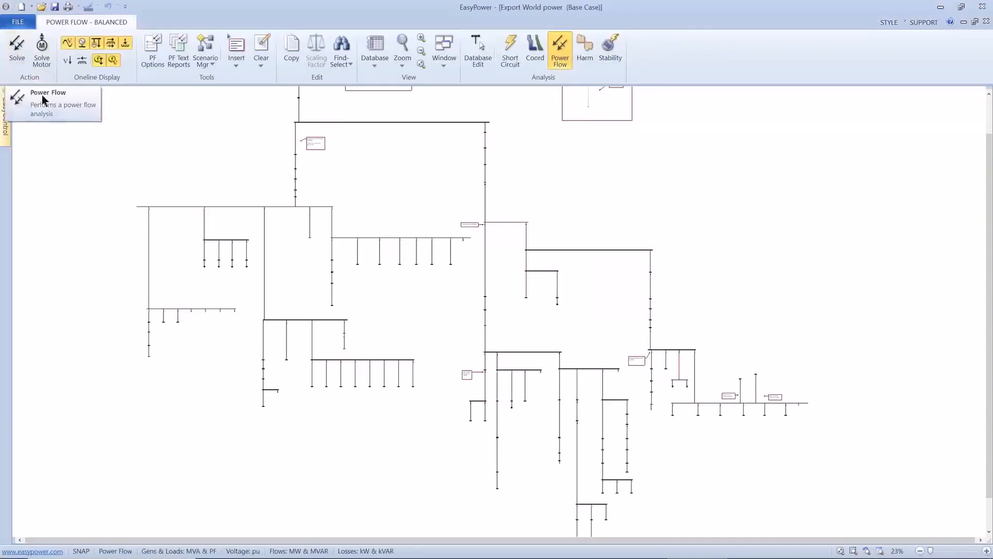
pyautogui.scroll(1, 152, 217)
pyautogui.scroll(1, 153, 217)
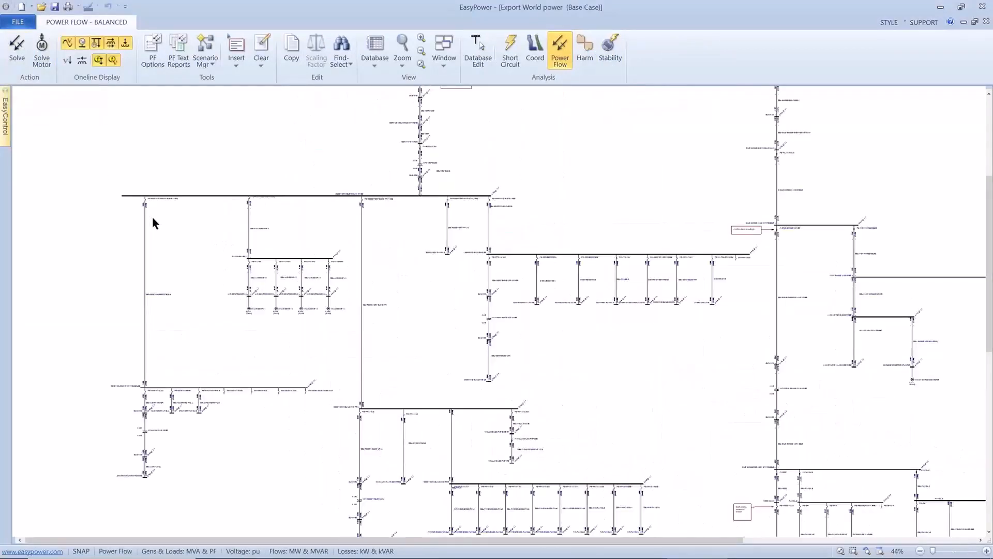
pyautogui.scroll(2, 153, 224)
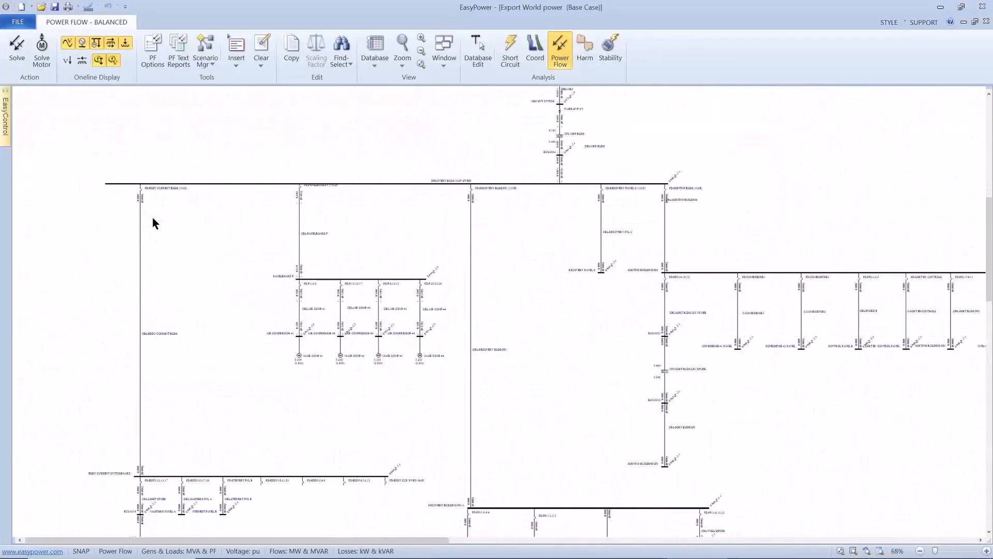
pyautogui.scroll(1, 153, 222)
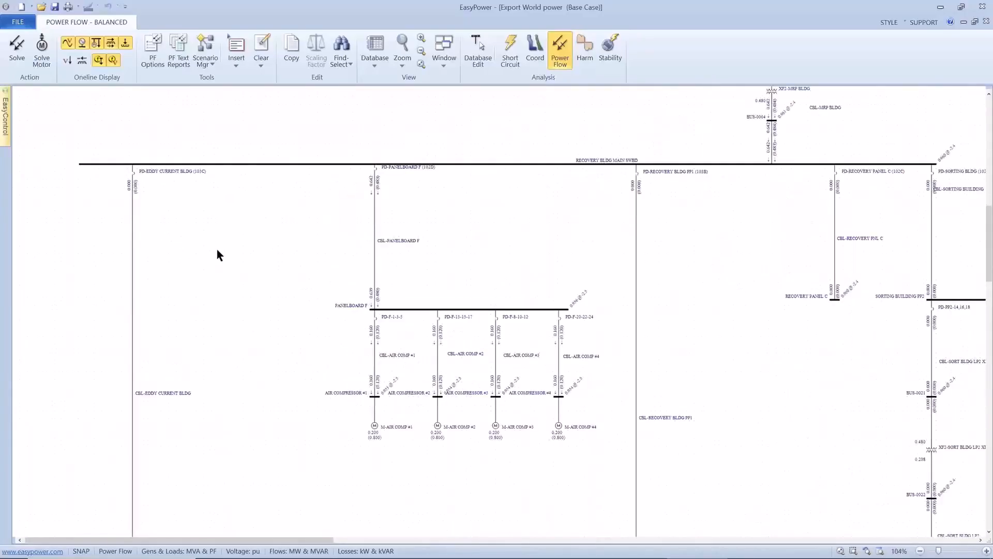
pyautogui.press('alt')
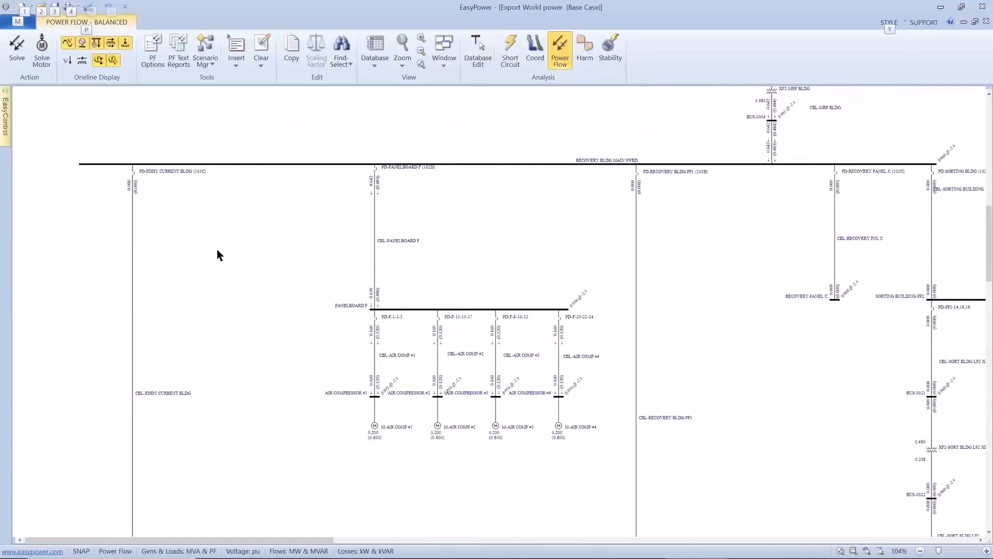
pyautogui.hotkey('alt', 'Tab')
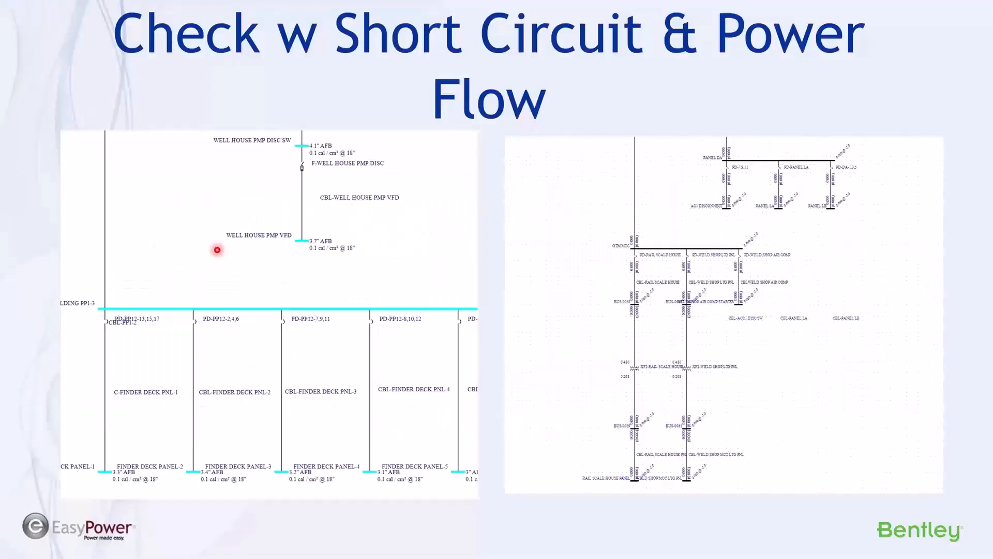
pyautogui.press('Right')
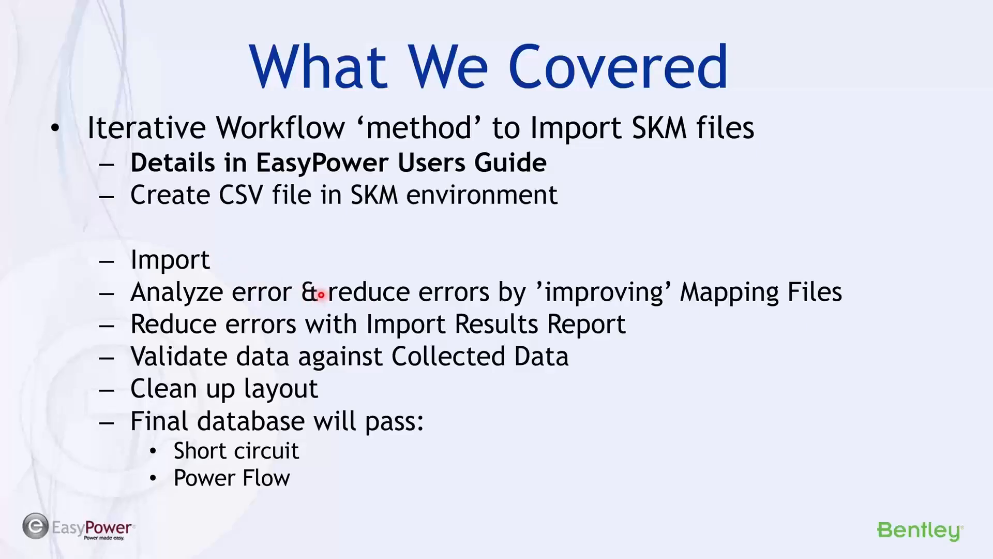
pyautogui.hotkey('alt', 'Tab')
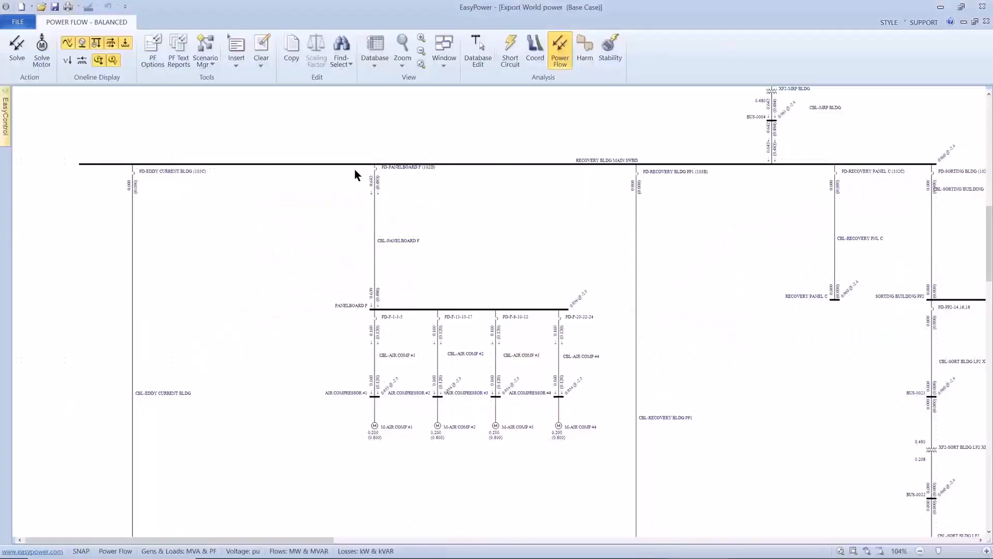
# Step: Return the one-line to database editing, saving all temporary changes to the database
pyautogui.click(478, 57)
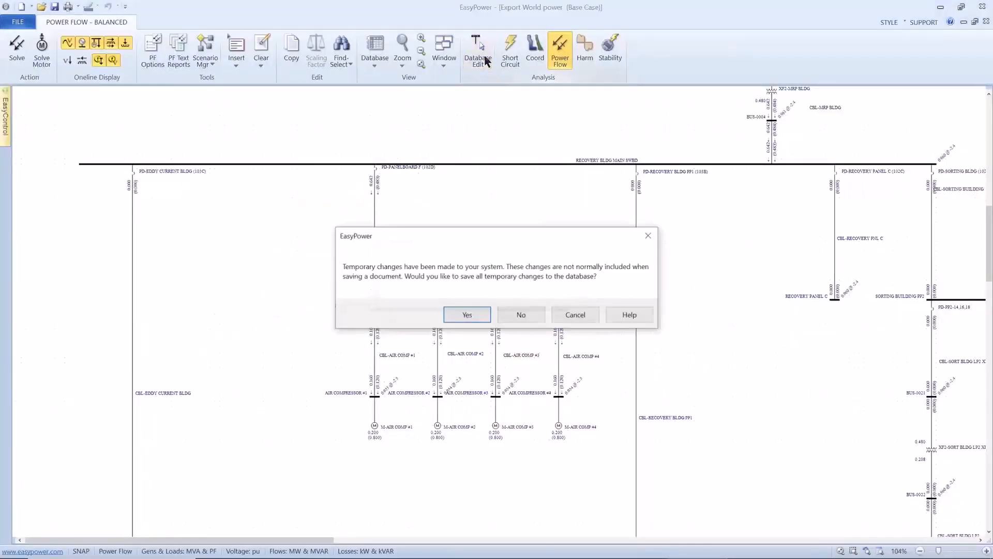
pyautogui.click(447, 312)
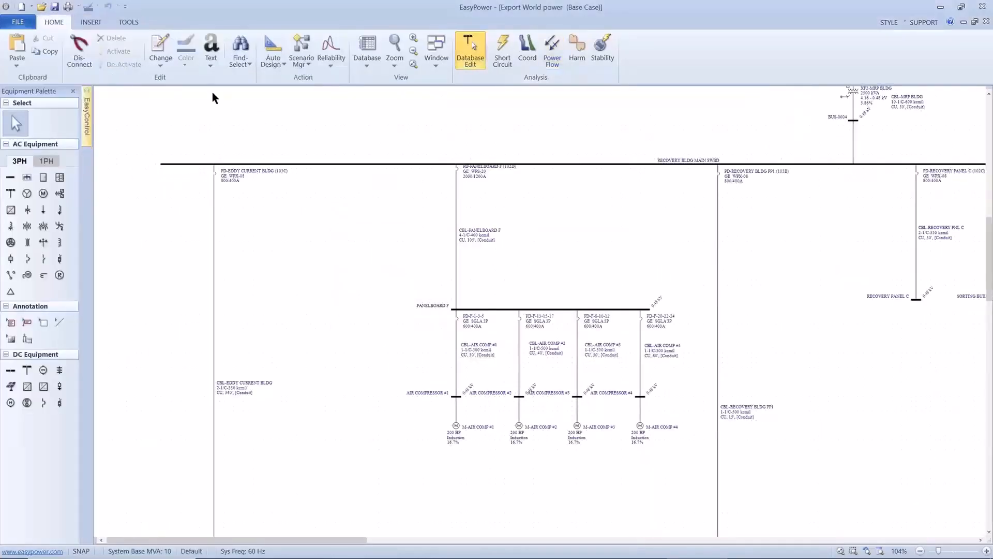
pyautogui.click(132, 23)
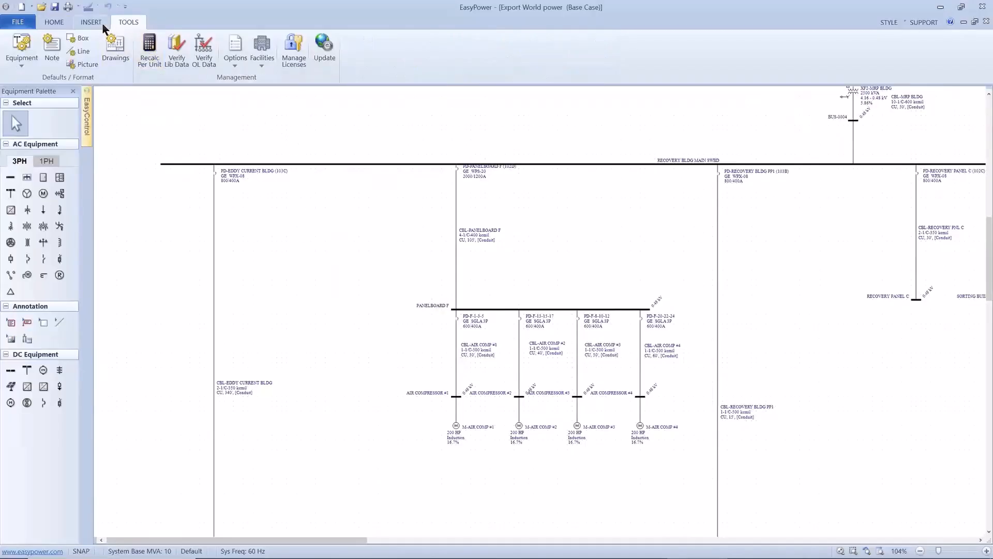
pyautogui.click(65, 22)
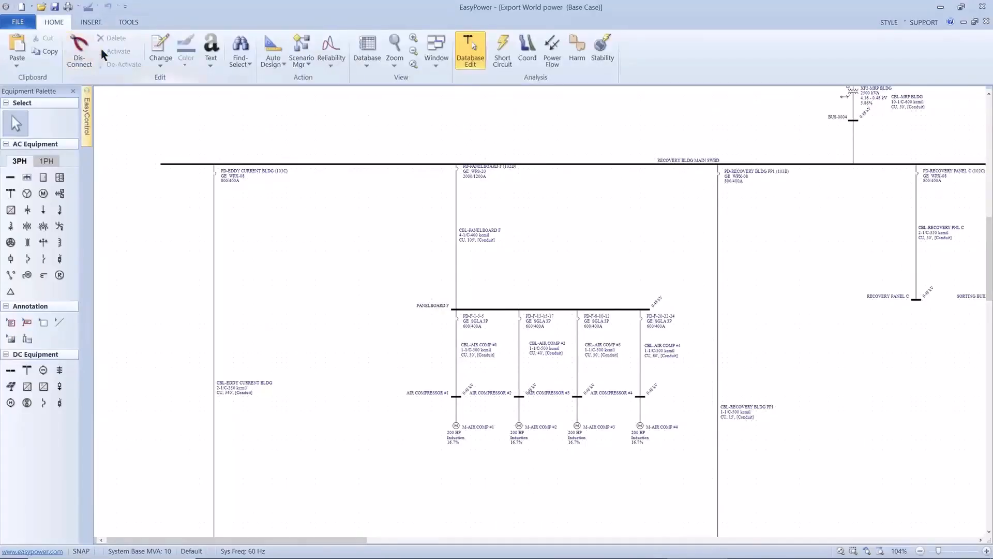
# Step: Turn on three-phase equipment colors based on kV in the color options for the one-line
pyautogui.rightClick(166, 118)
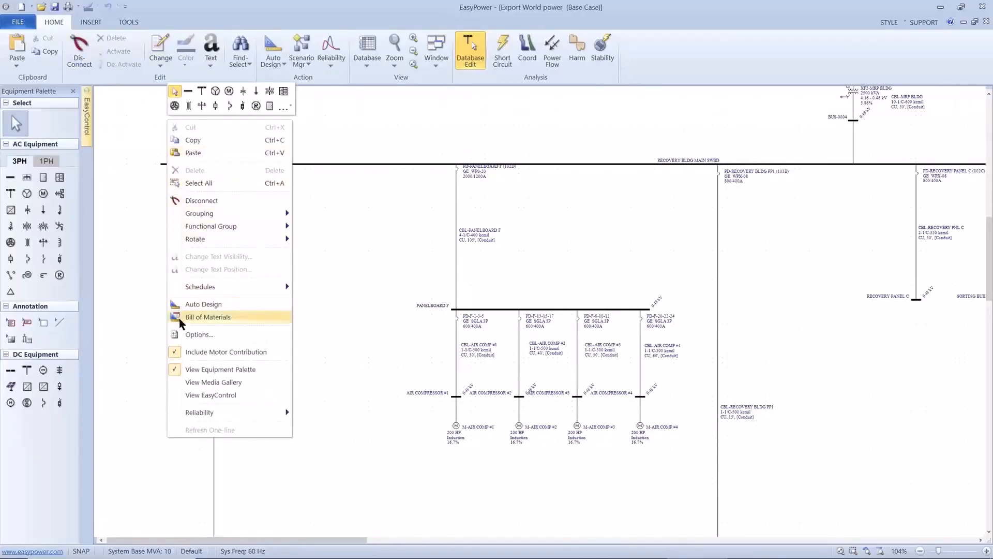
pyautogui.click(192, 334)
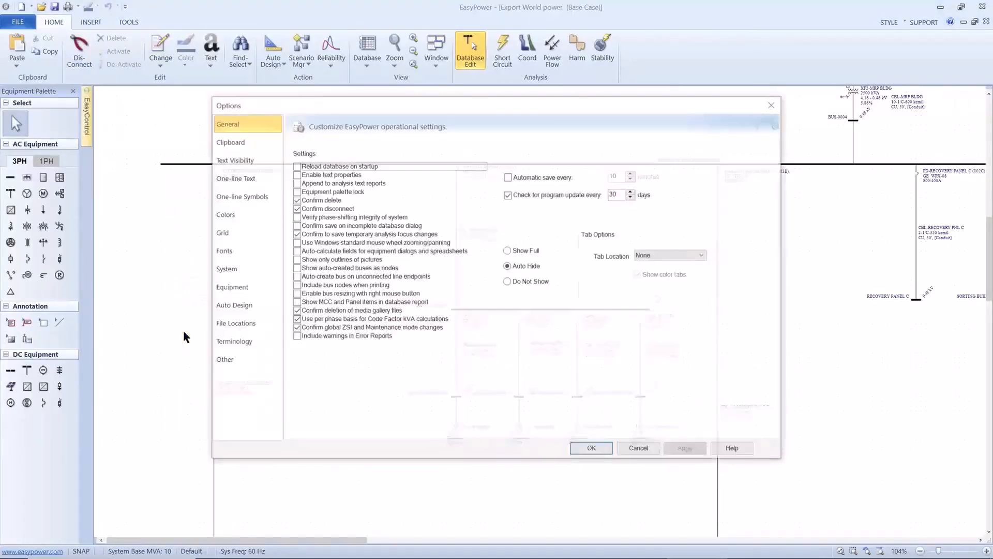
pyautogui.click(237, 214)
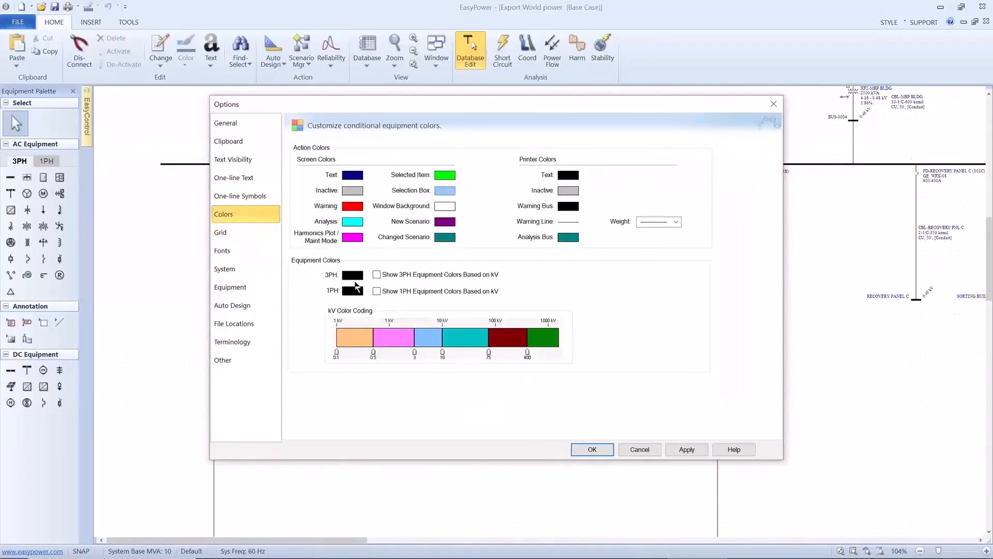
pyautogui.click(376, 278)
pyautogui.click(594, 450)
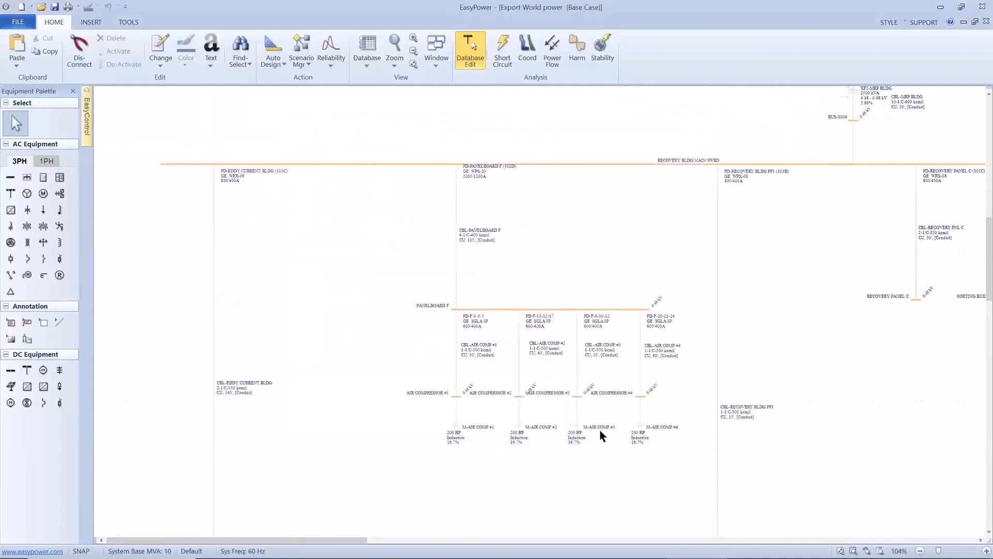
# Step: Examine the voltage color coding of the buses and feeders above and below RECOVERY BLDG MAIN SWBD
pyautogui.scroll(-5, 588, 402)
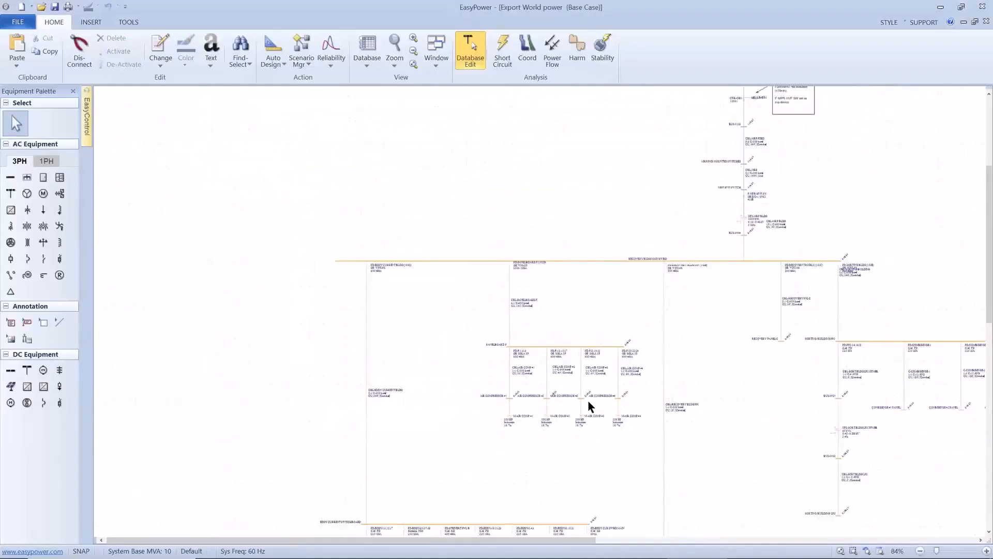
pyautogui.moveTo(601, 381); pyautogui.dragTo(410, 406)
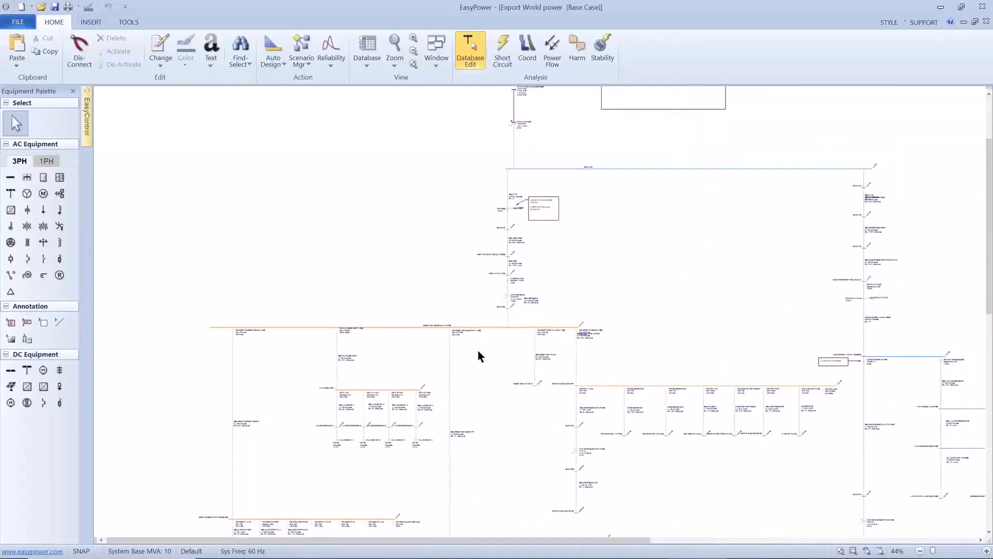
pyautogui.scroll(1, 477, 352)
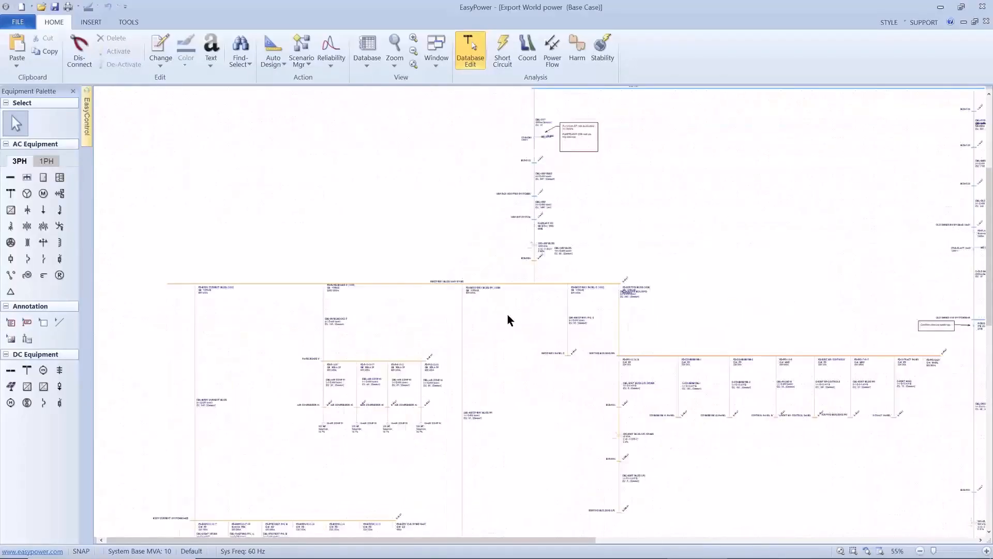
pyautogui.scroll(1, 505, 326)
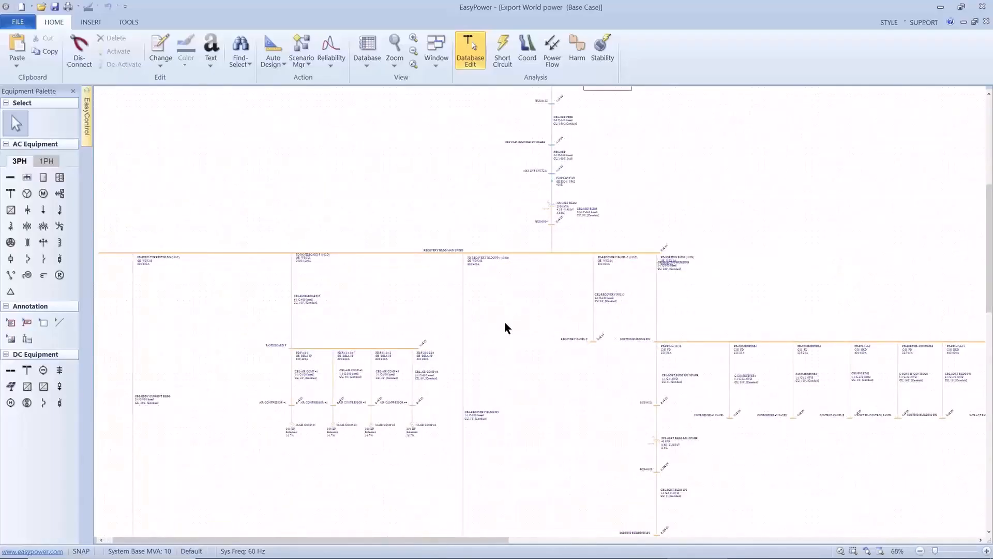
pyautogui.scroll(-1, 504, 324)
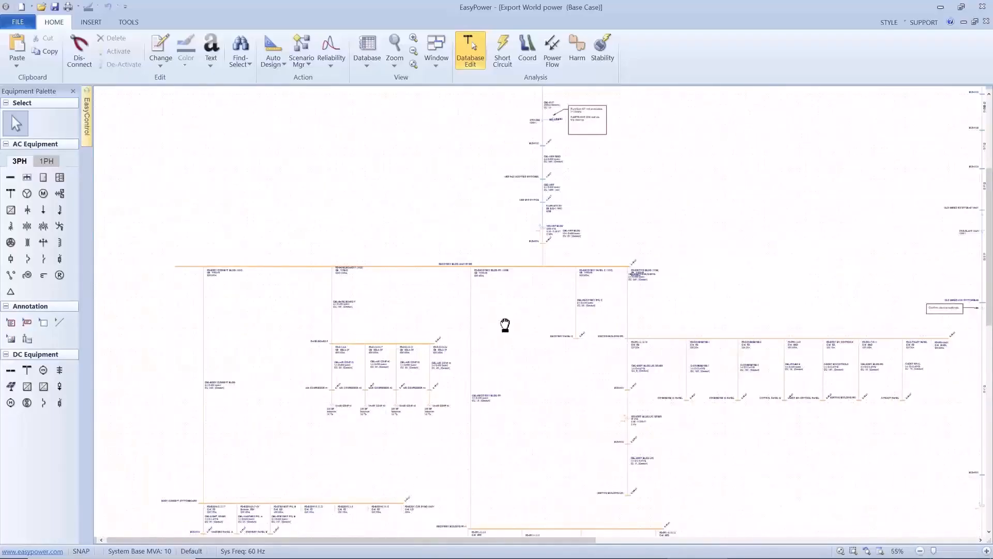
pyautogui.moveTo(503, 285); pyautogui.dragTo(500, 221)
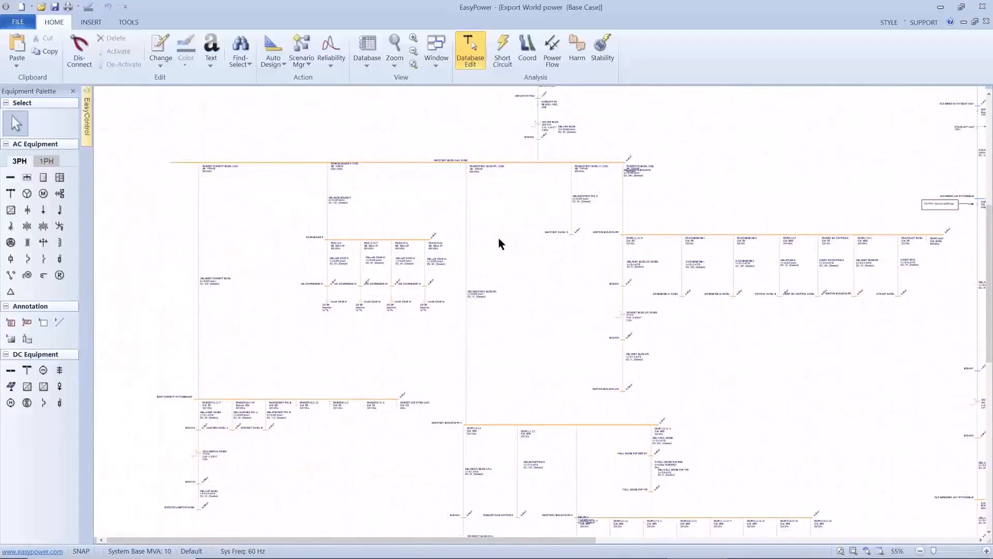
pyautogui.moveTo(498, 322); pyautogui.dragTo(514, 262)
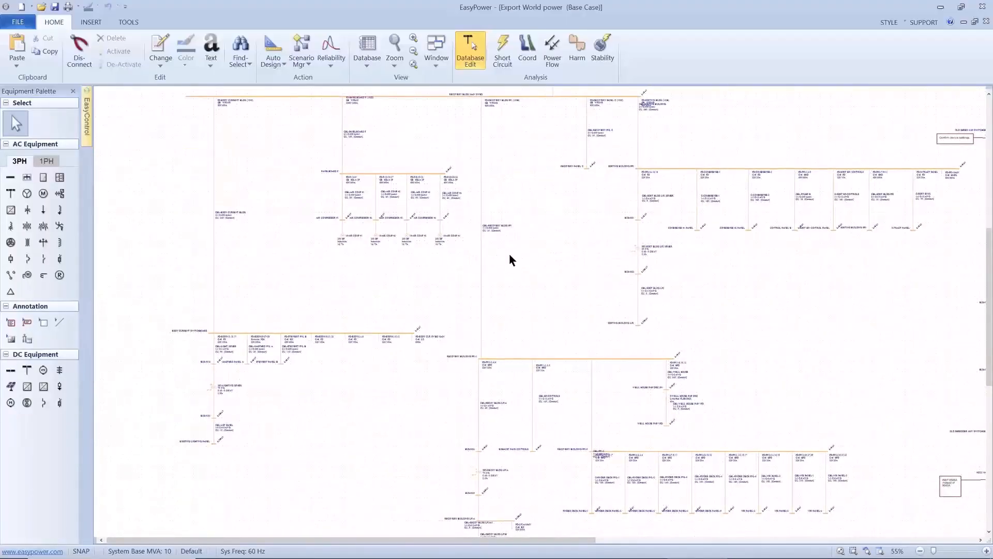
pyautogui.scroll(2, 507, 255)
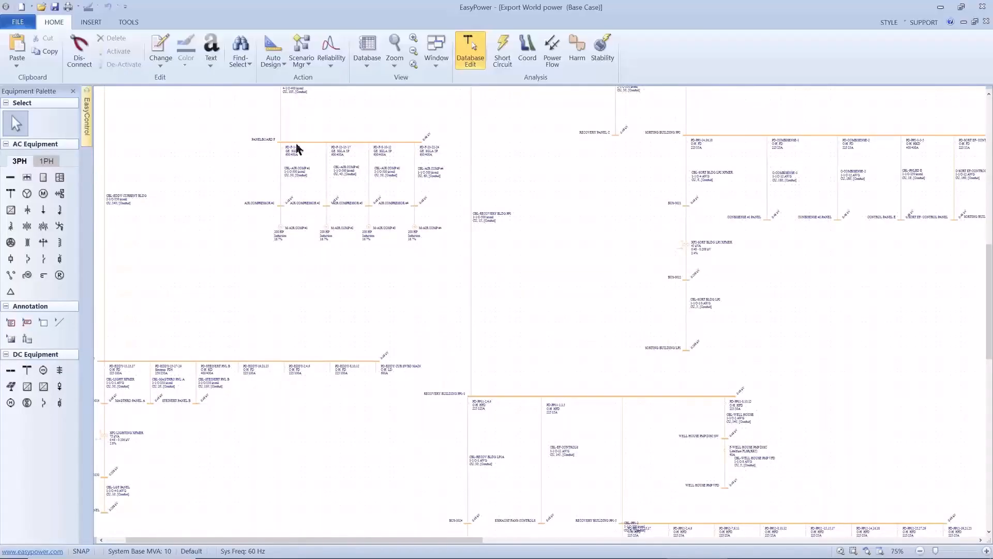
# Step: Turn off three-phase equipment colors based on kV in the color options
pyautogui.rightClick(221, 149)
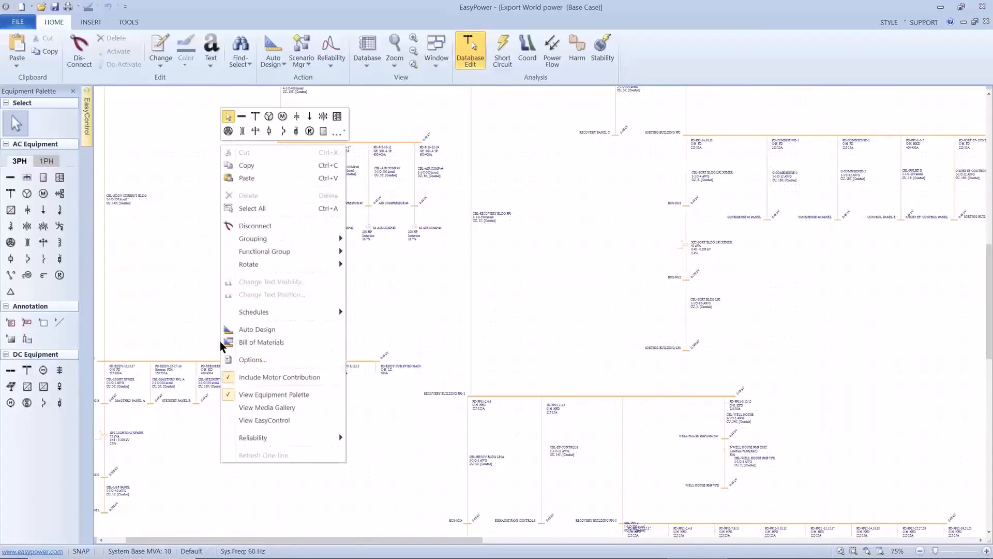
pyautogui.click(230, 361)
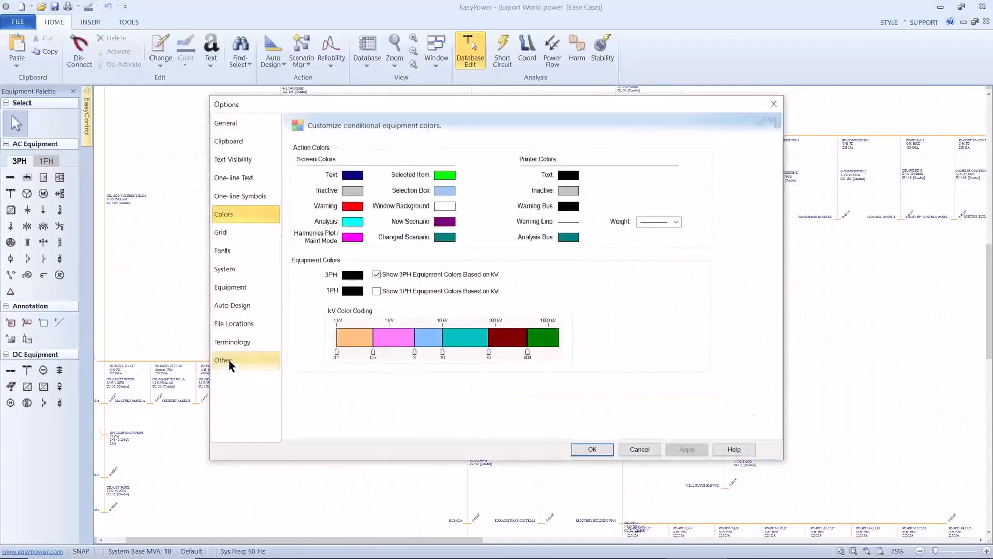
pyautogui.click(377, 275)
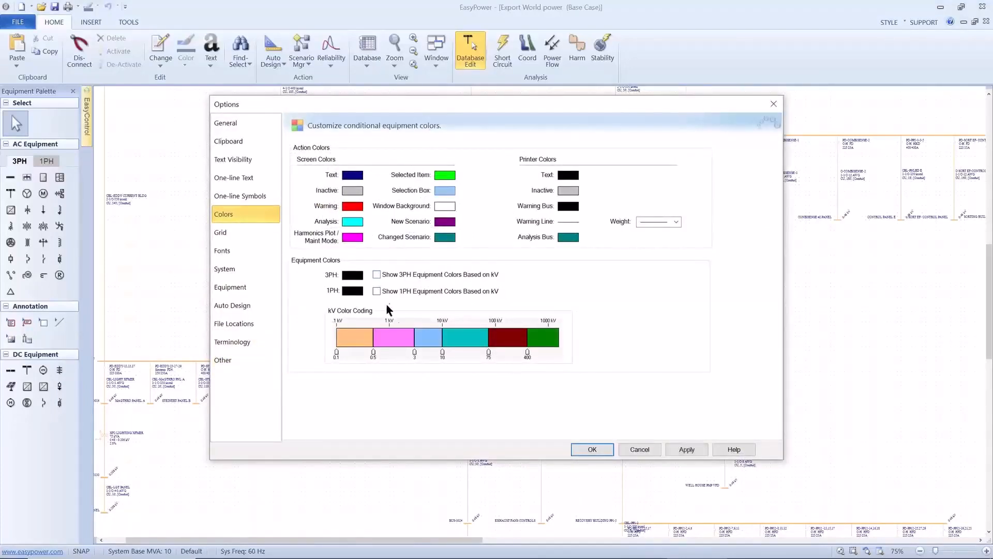
pyautogui.click(583, 450)
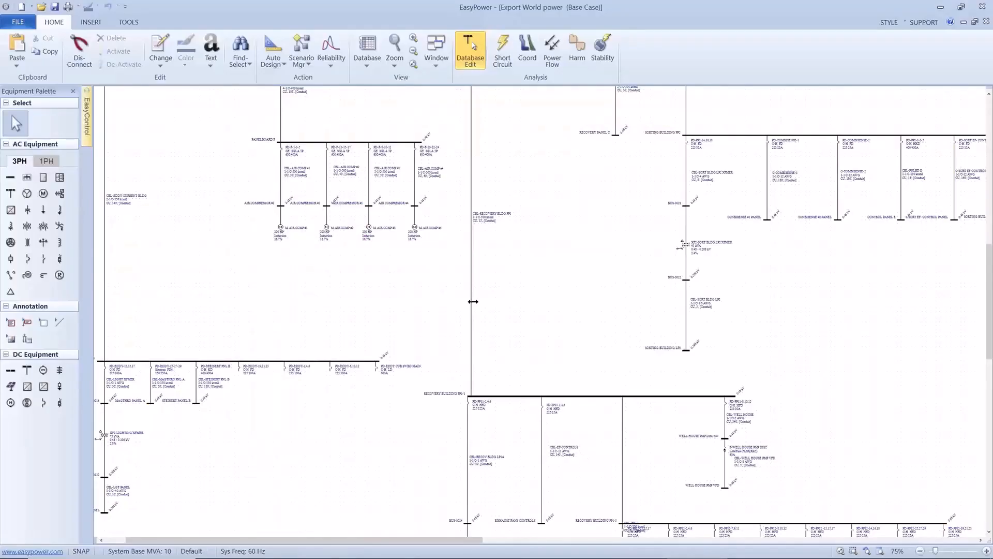
# Step: Stop showing the entire line of cable CBL-RECOVERY BLDG PP1 and select the RECOVERY BUILDING PP1-1 bus with its nearby feeders
pyautogui.click(472, 301)
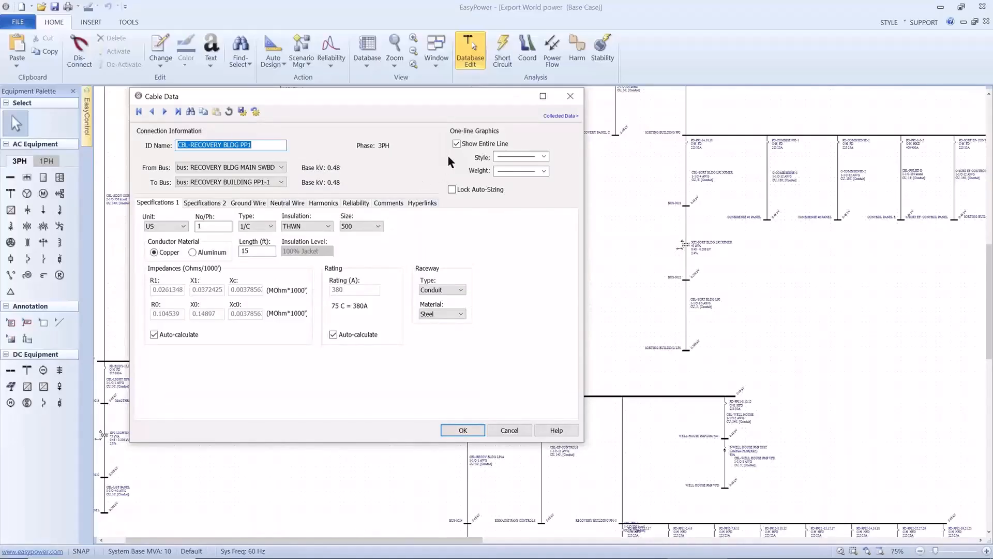
pyautogui.click(457, 144)
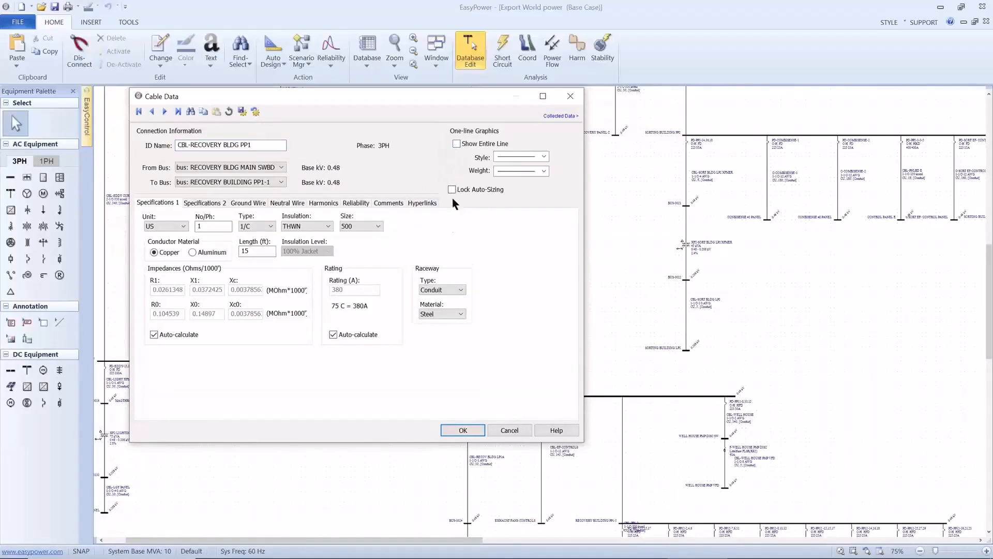
pyautogui.click(455, 431)
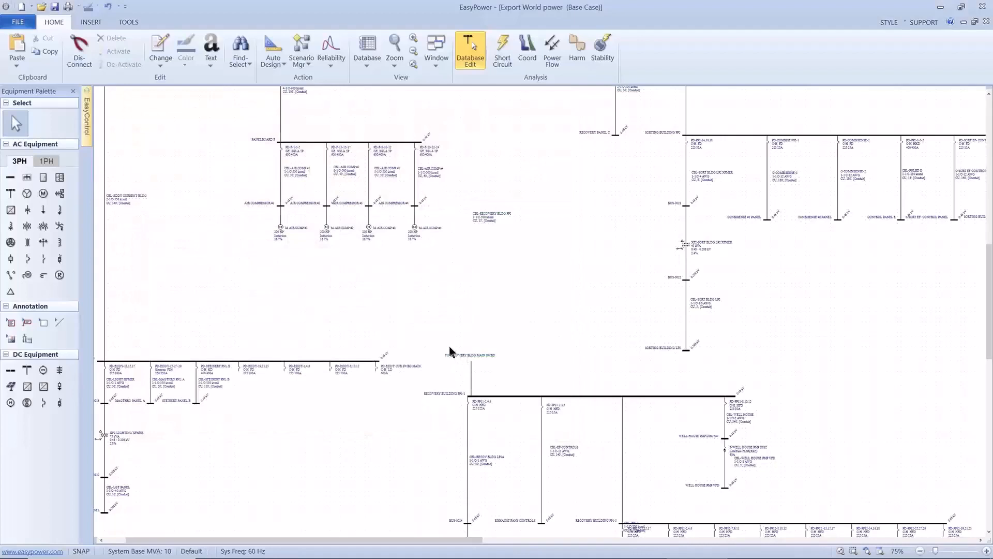
pyautogui.moveTo(450, 347); pyautogui.dragTo(600, 495)
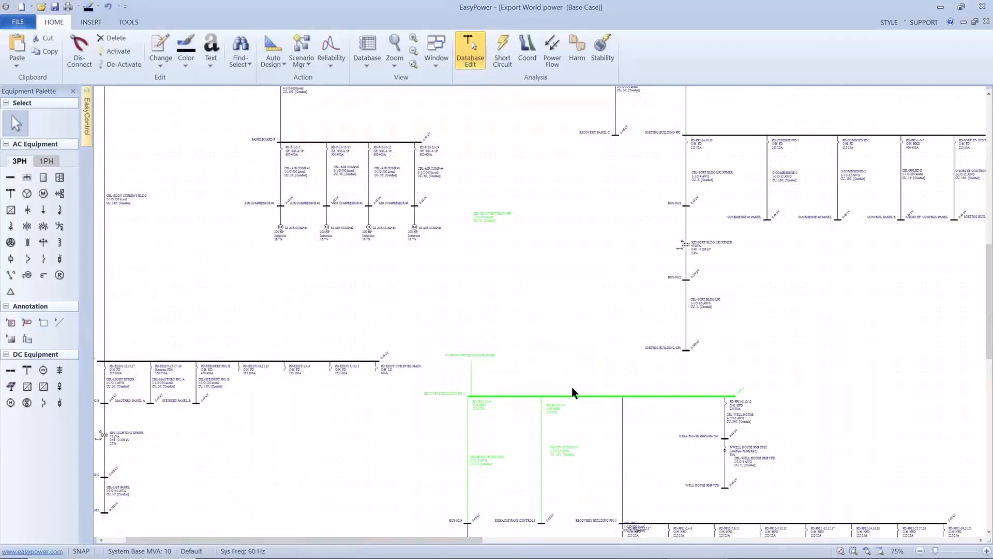
pyautogui.click(562, 336)
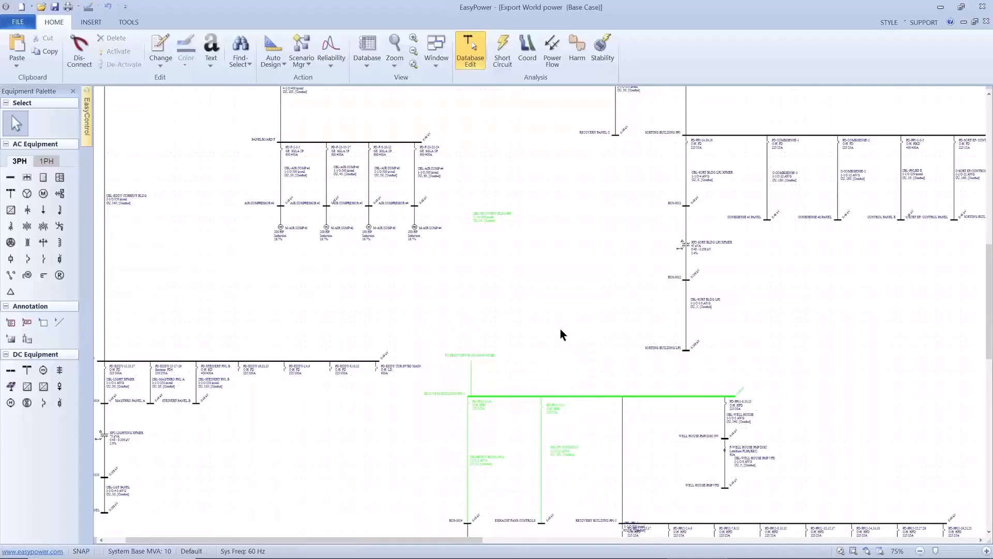
# Step: Restore the display of the entire line for cable CBL-RECOVERY BLDG PP1
pyautogui.click(468, 364)
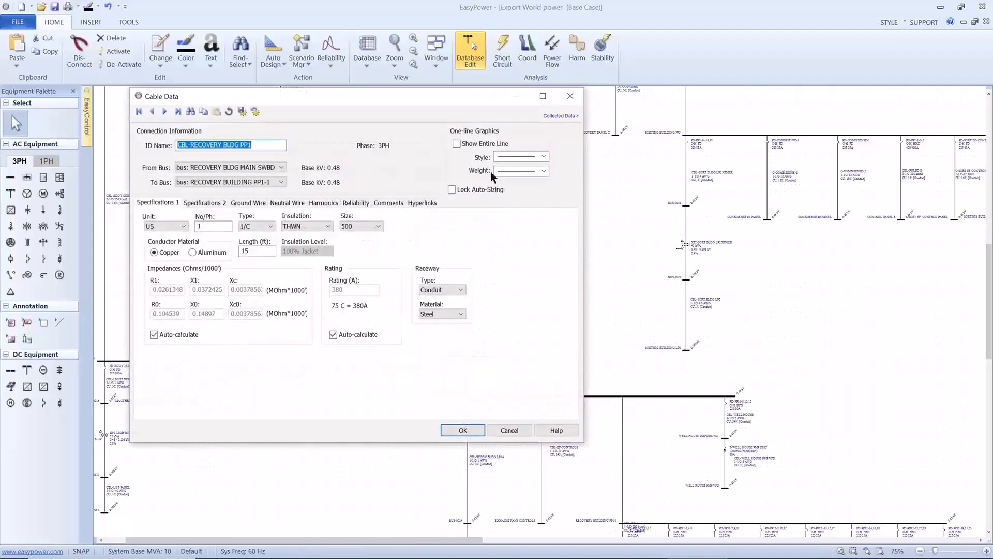
pyautogui.click(457, 144)
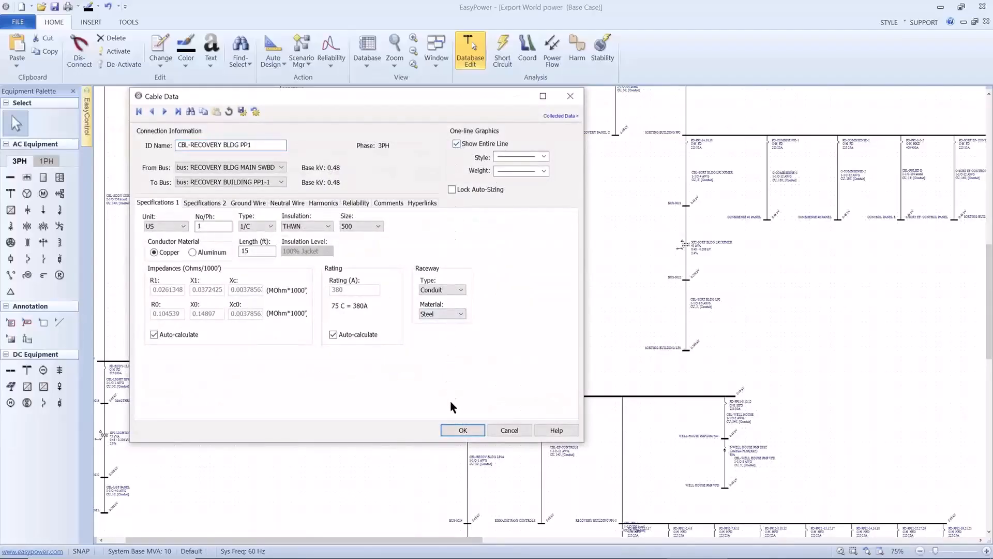
pyautogui.click(455, 426)
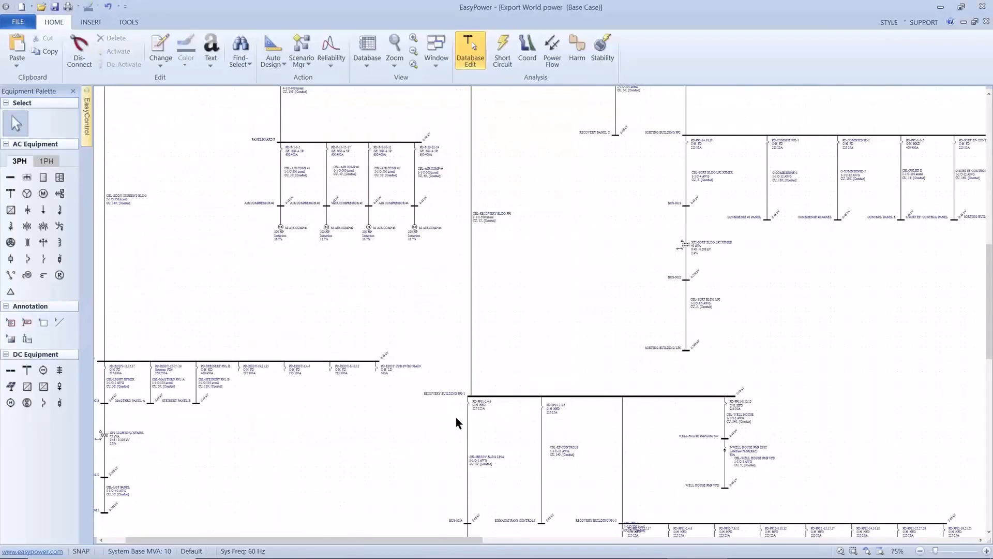
pyautogui.hotkey('alt', 'Tab')
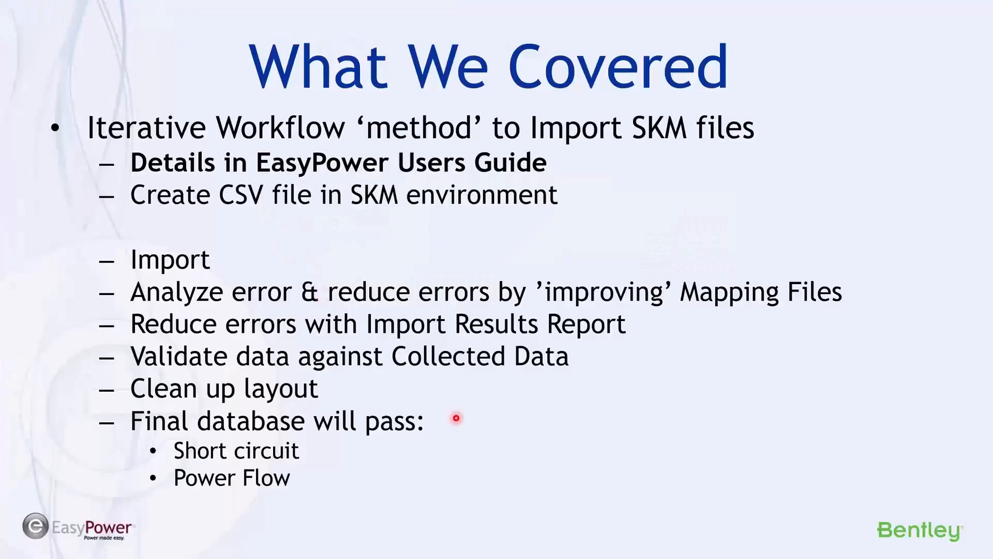
pyautogui.press('Right')
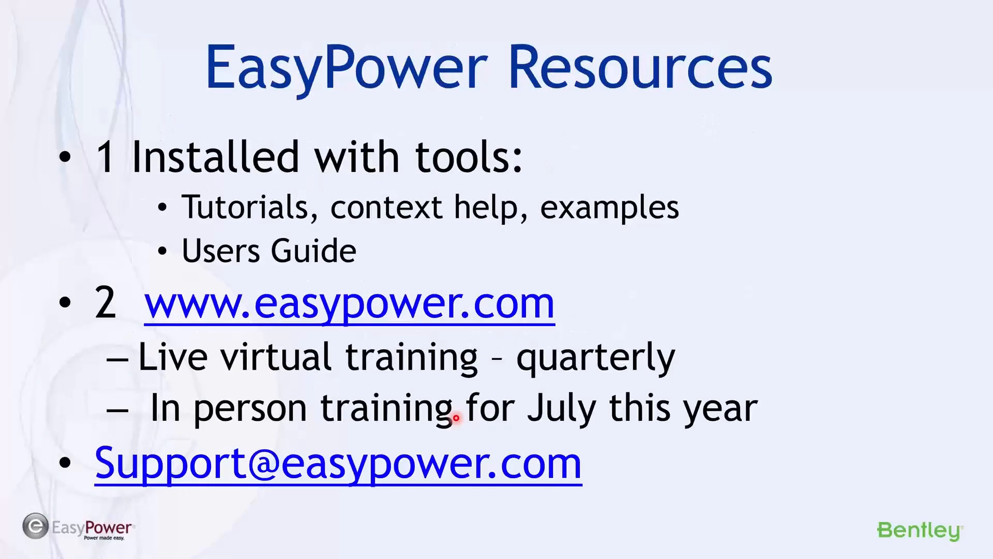